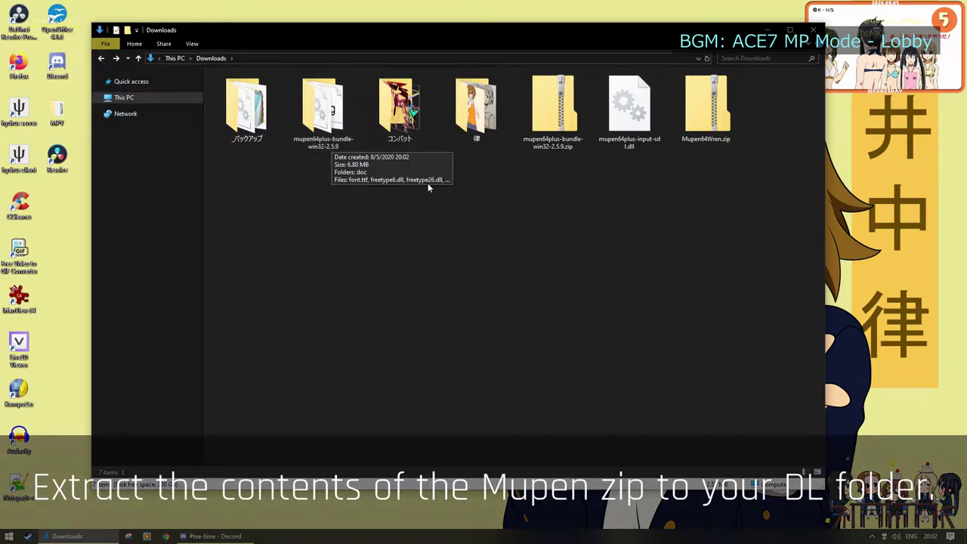
Rename the mupen64plus-bundle-win32-2.5.9 folder in Downloads to Mupen64Plus
click(313, 143)
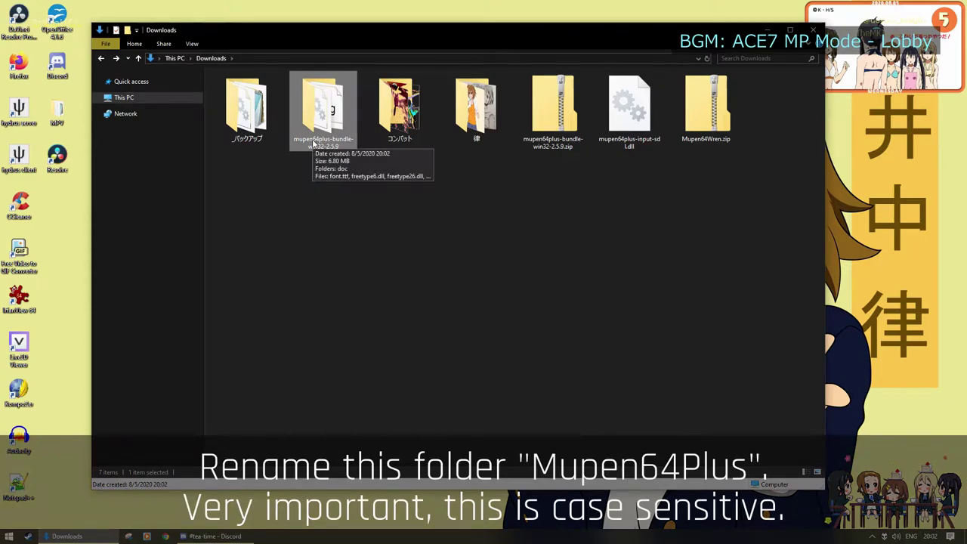
key(F2)
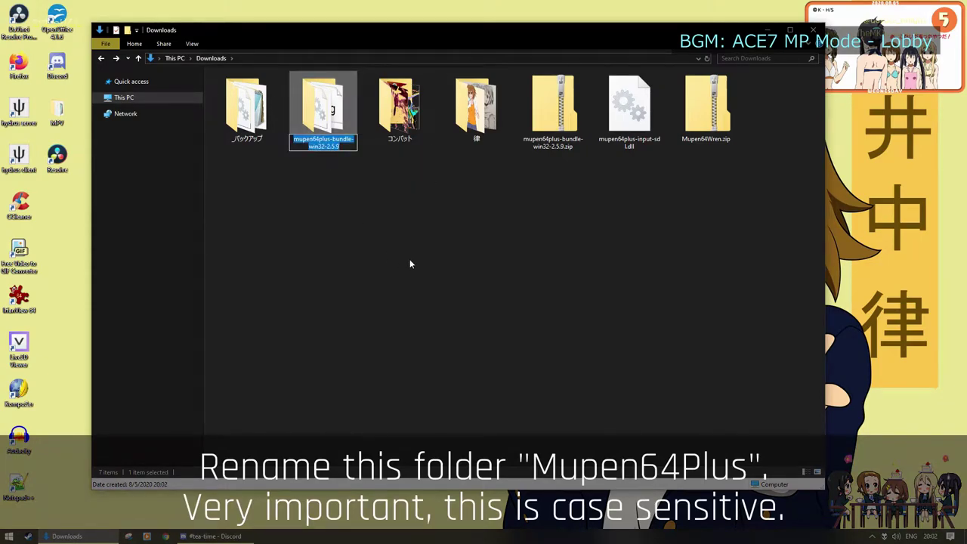
text(Mupen)
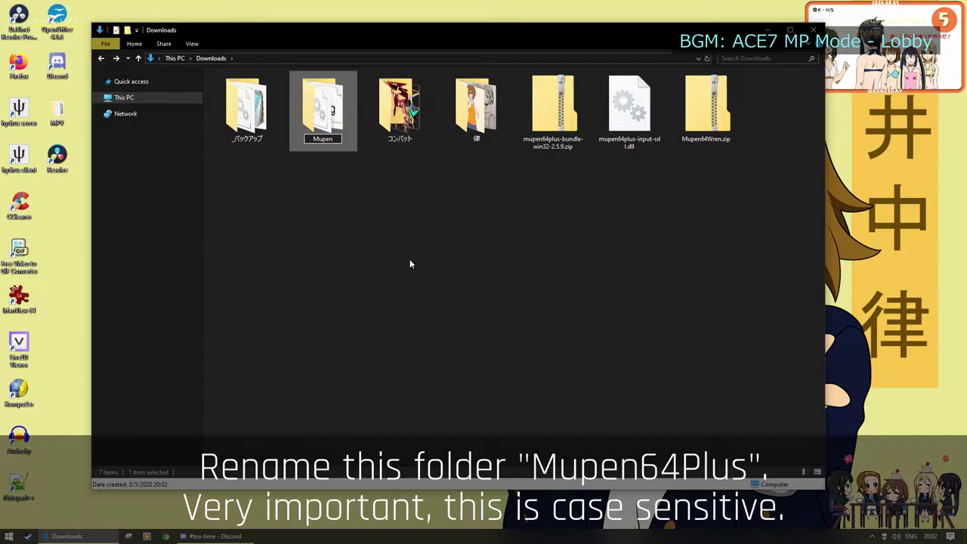
text(64Plus)
key(Return)
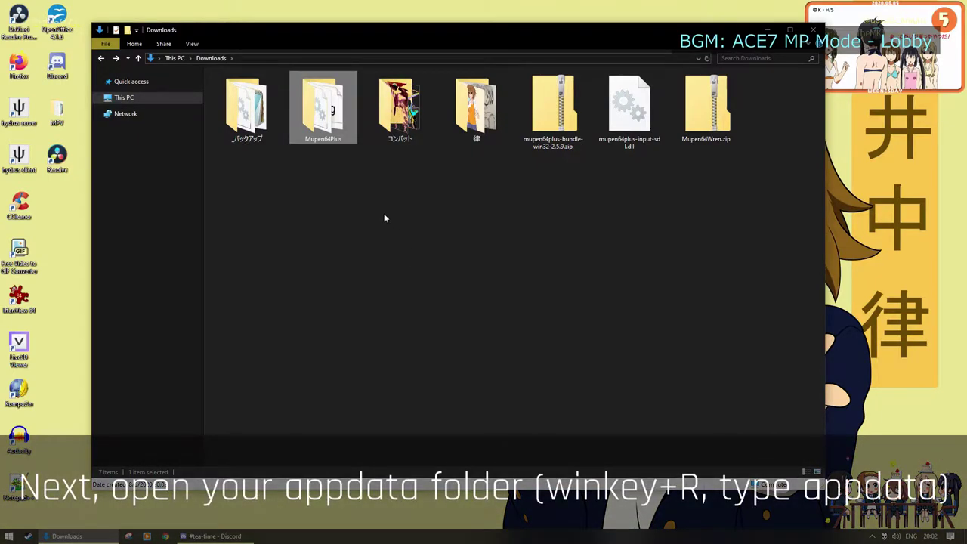
Open the appdata folder with the Run command and go into its Roaming folder
key(super+r)
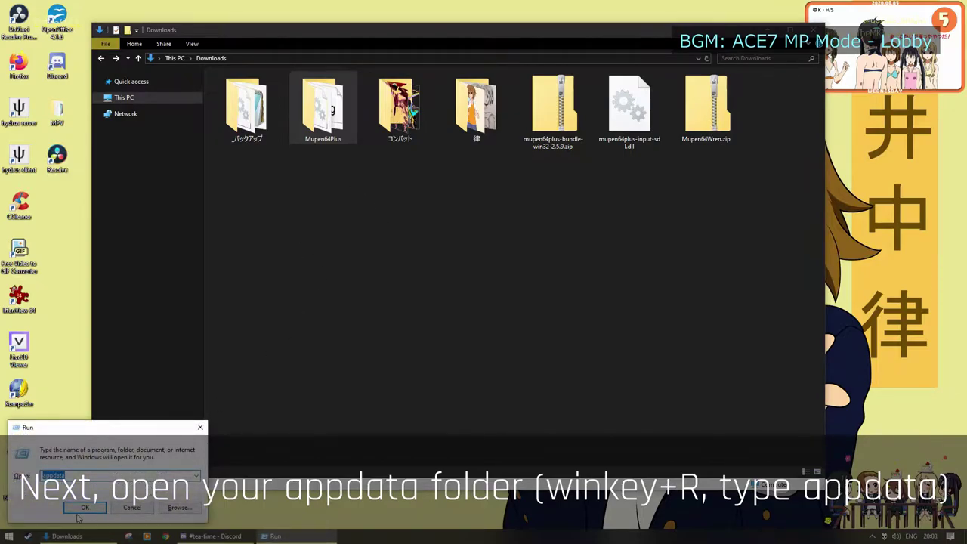
drag(117, 429, 164, 252)
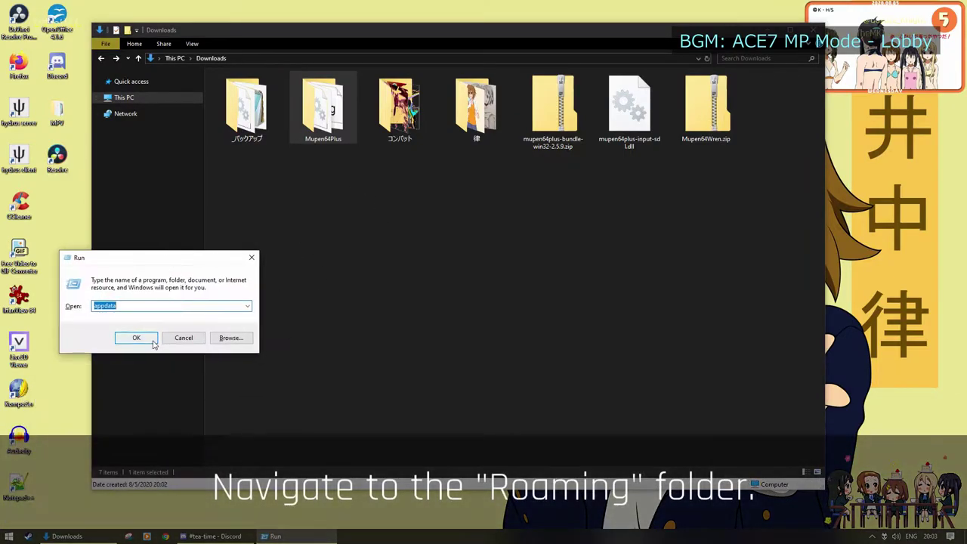
click(134, 337)
drag(859, 112, 383, 66)
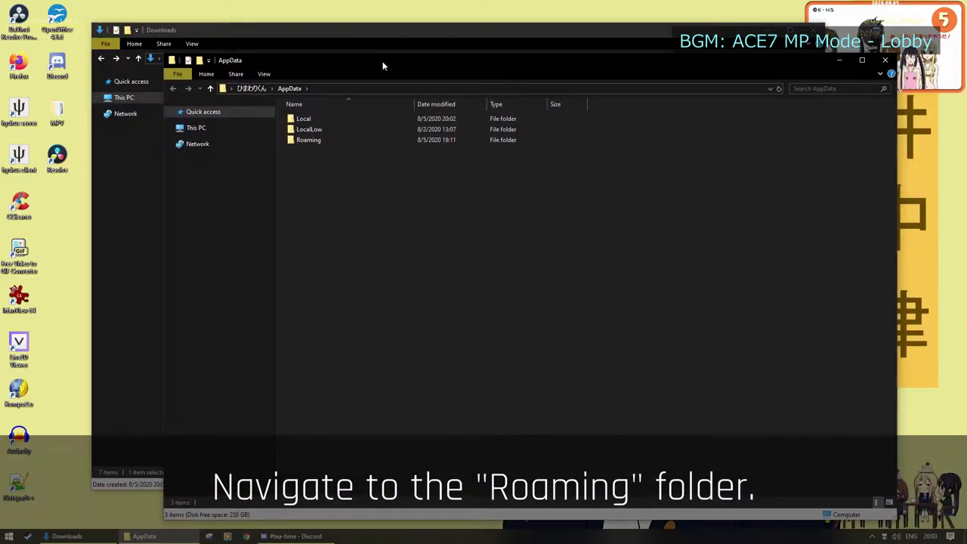
double_click(307, 140)
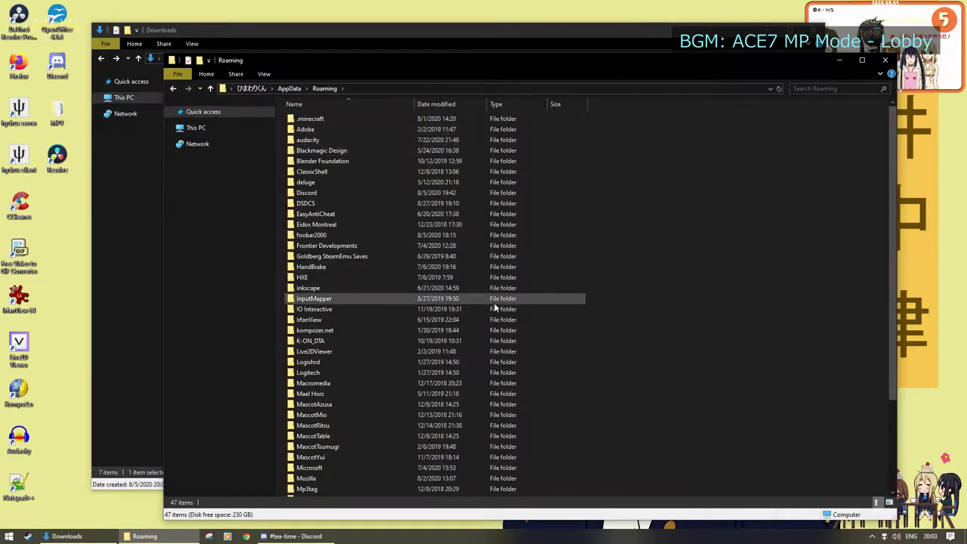
Move the Mupen64Plus folder from Downloads into the Roaming folder and refresh the file list
drag(354, 28, 313, 20)
right_click(276, 111)
click(300, 322)
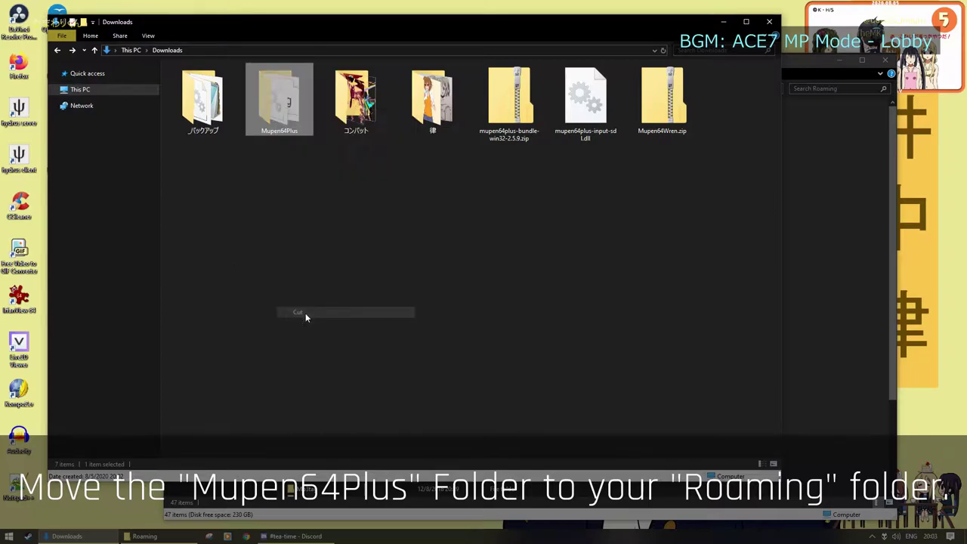
click(830, 257)
right_click(711, 273)
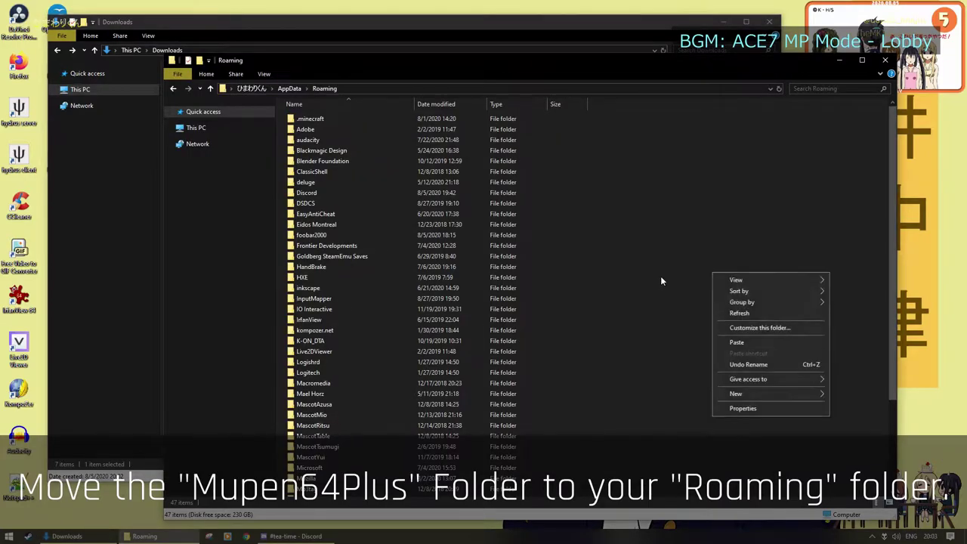
click(749, 342)
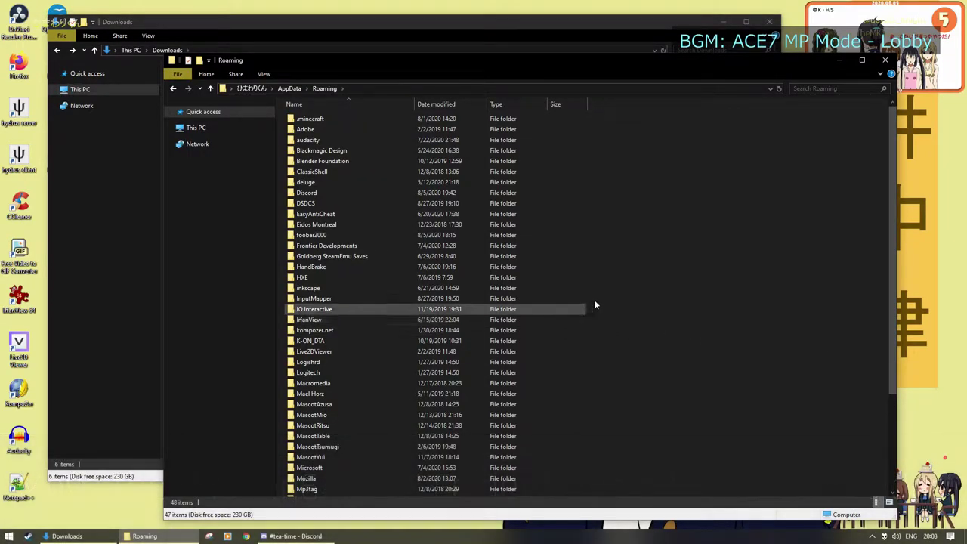
right_click(616, 290)
click(643, 331)
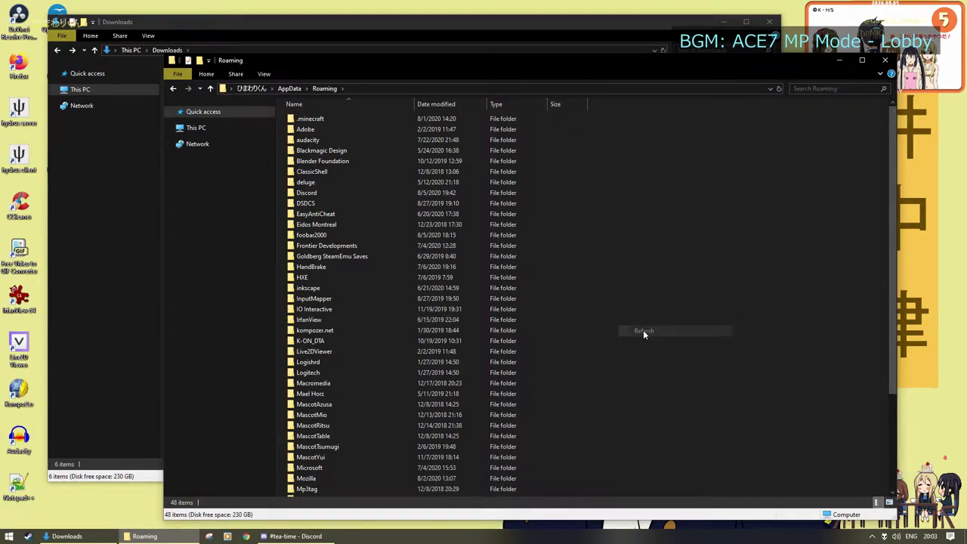
Open the moved Mupen64Plus folder and run m64p_test_rom.v64 with mupen64plus-ui-console.exe, allowing the unverified program to run
scroll(454, 330, down, 3)
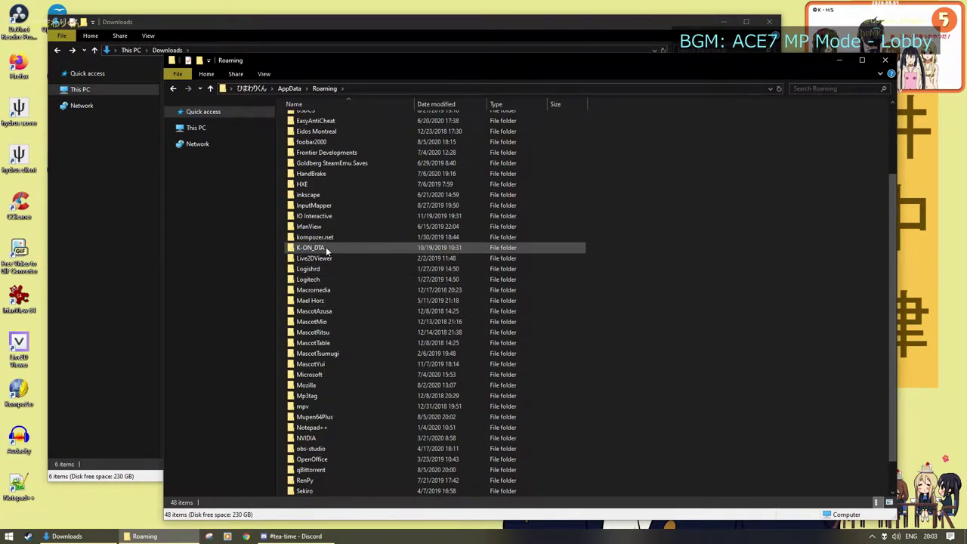
double_click(333, 414)
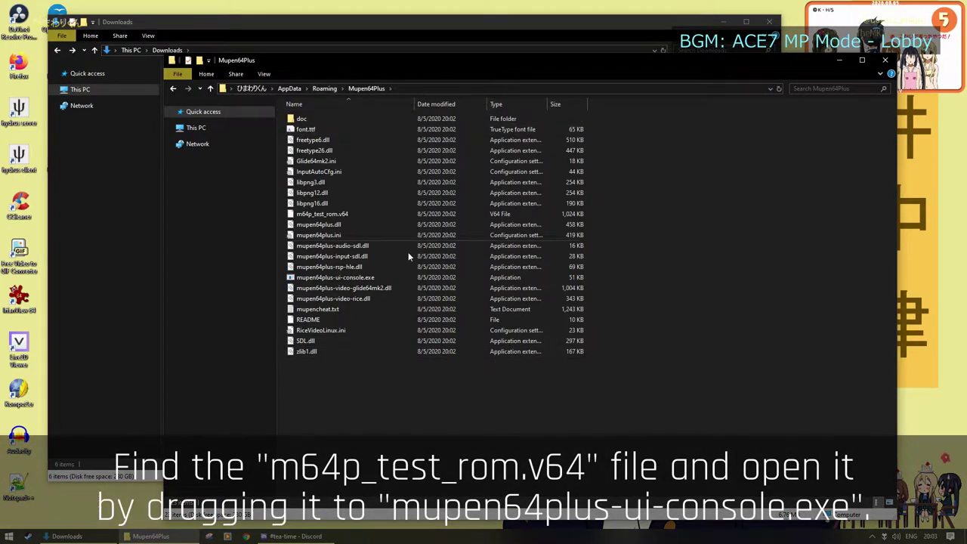
click(340, 215)
drag(339, 215, 358, 284)
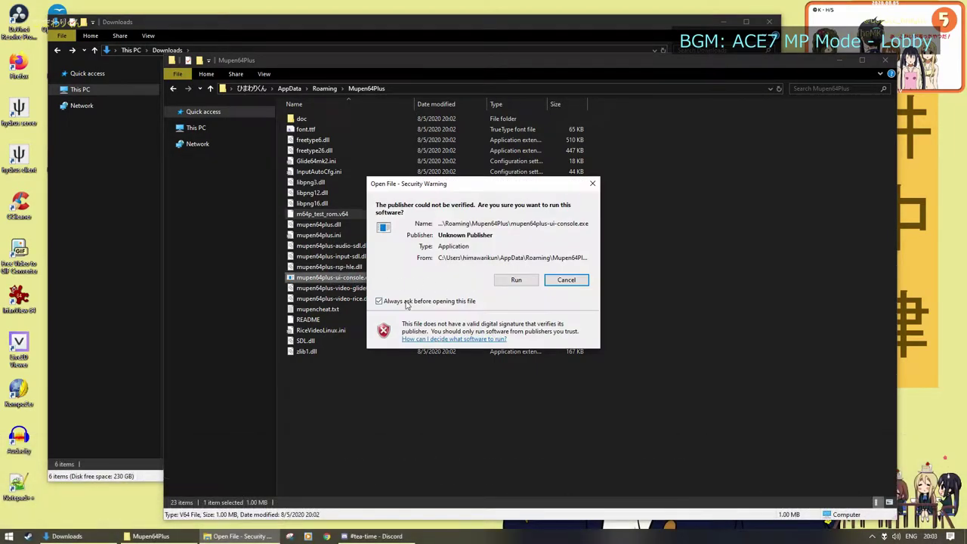
click(507, 279)
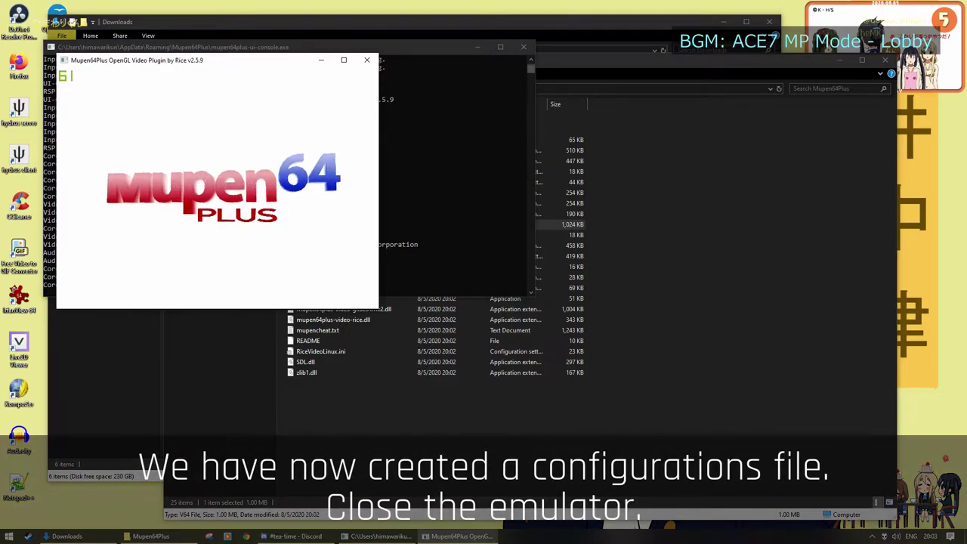
Look through the emulator's console output and close the emulator
click(429, 195)
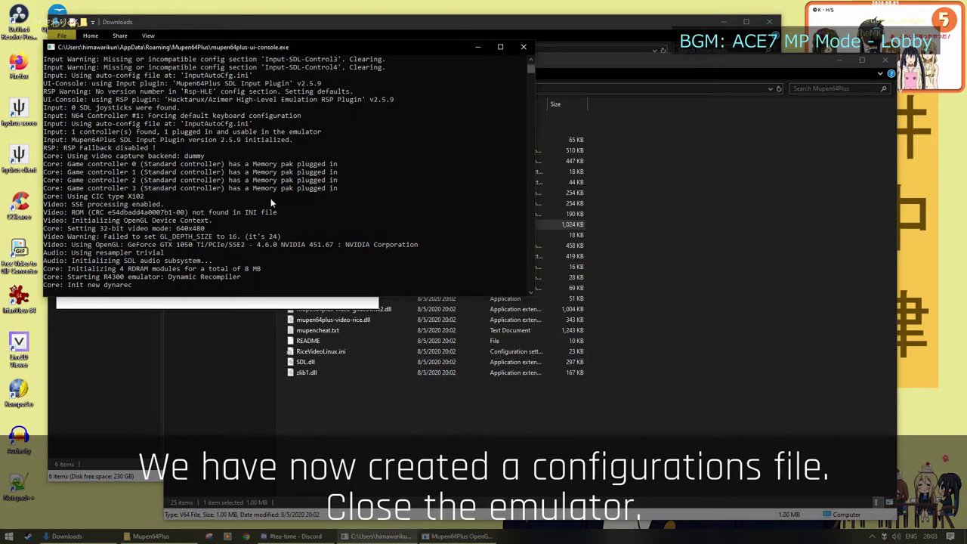
scroll(270, 204, up, 15)
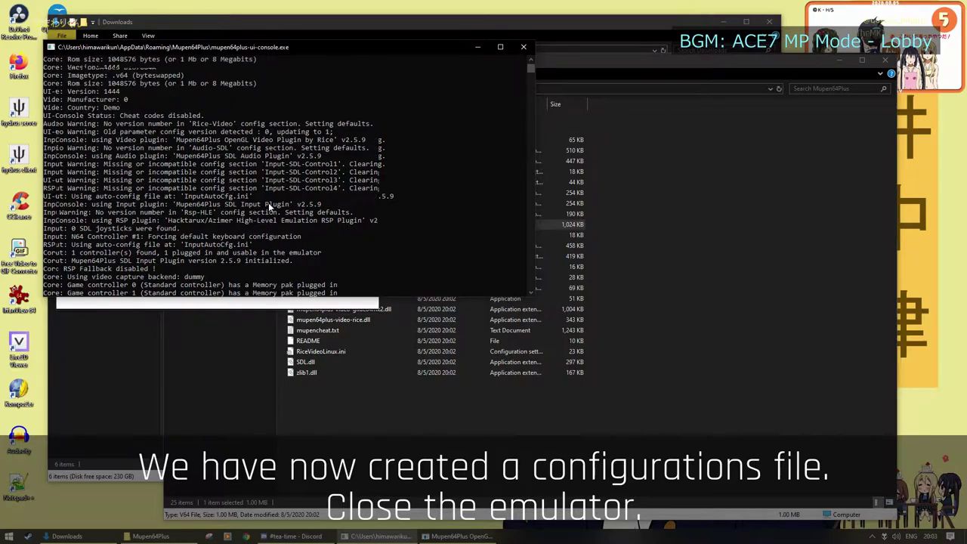
scroll(272, 204, down, 15)
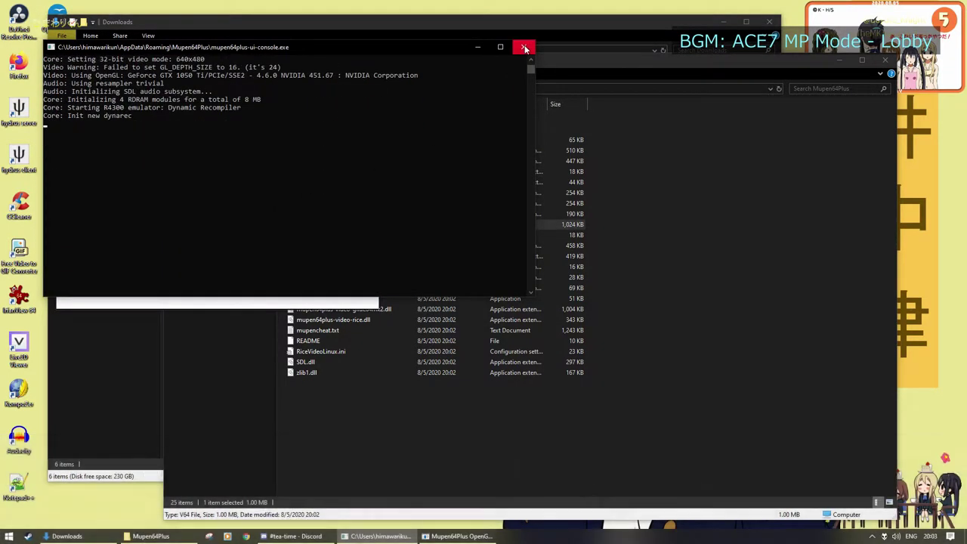
click(525, 48)
click(462, 434)
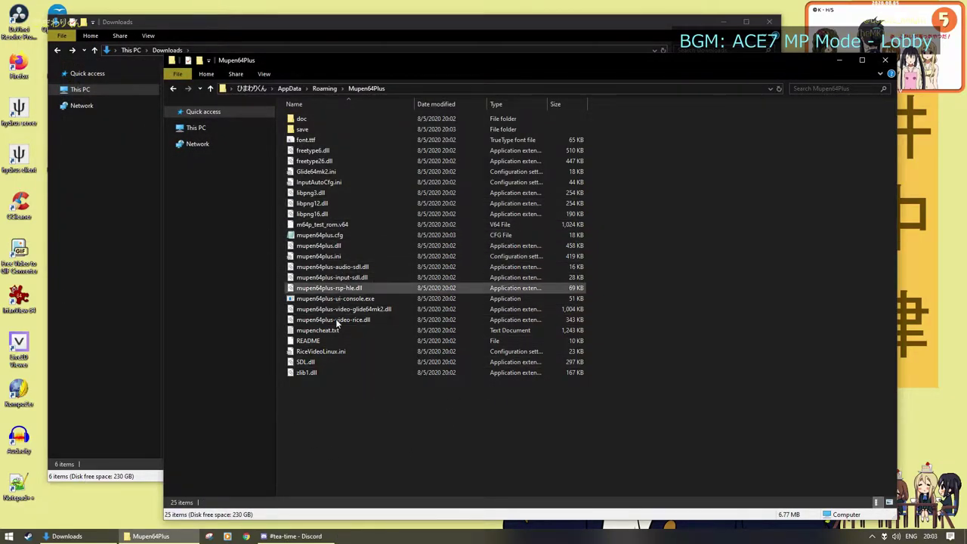
Open mupen64plus.cfg in Notepad++ and close the MouseInput.wren file without saving it
right_click(308, 238)
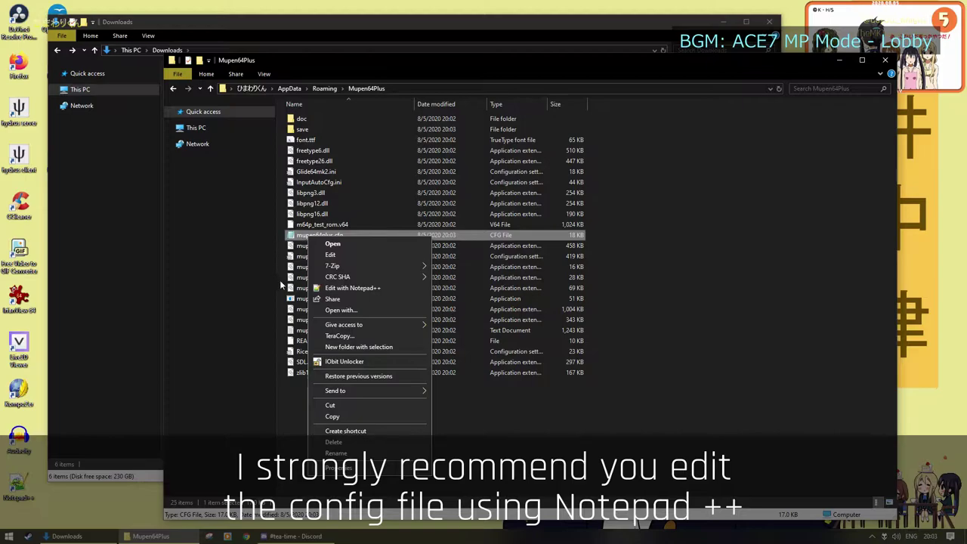
click(346, 288)
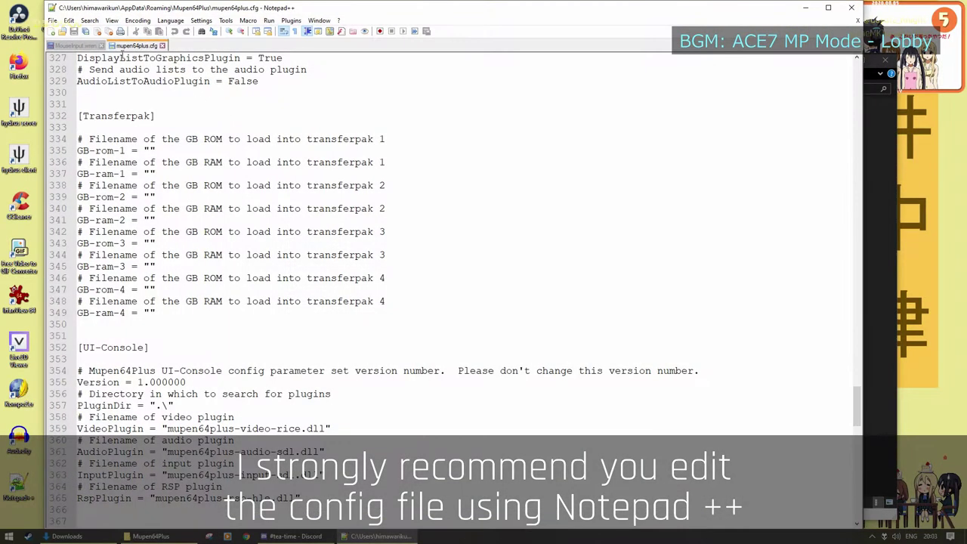
click(101, 45)
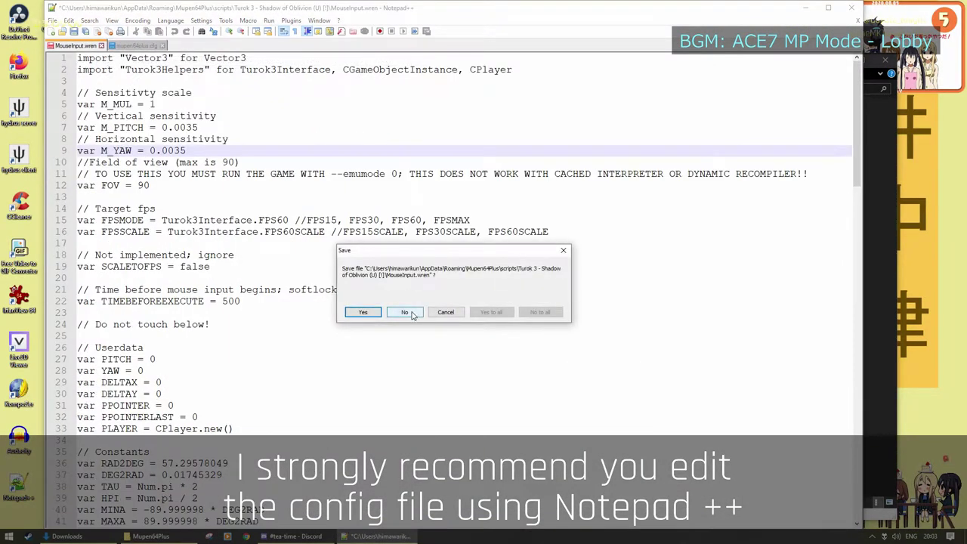
click(407, 311)
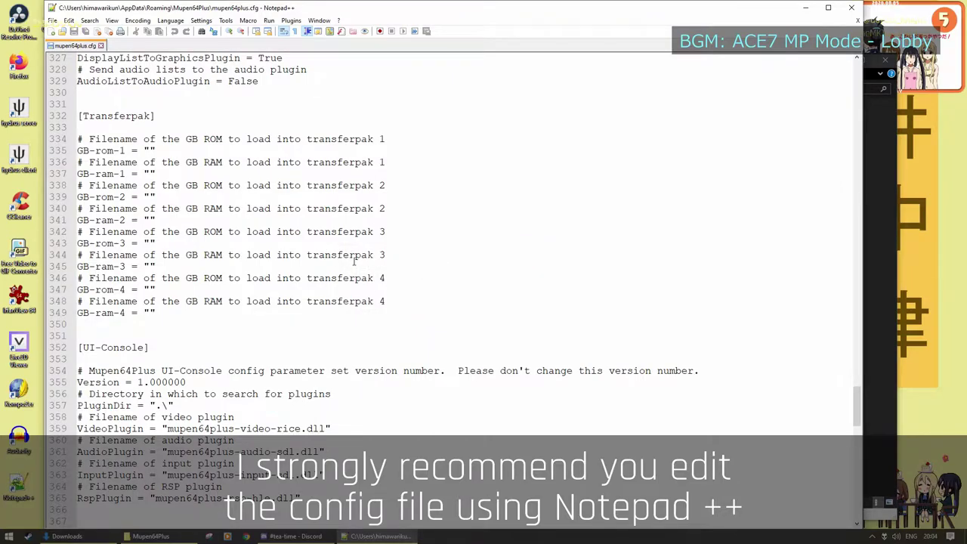
Search mupen64plus.cfg for "ui-console" to reach the UI-Console section
scroll(353, 261, up, 4)
drag(857, 393, 840, 69)
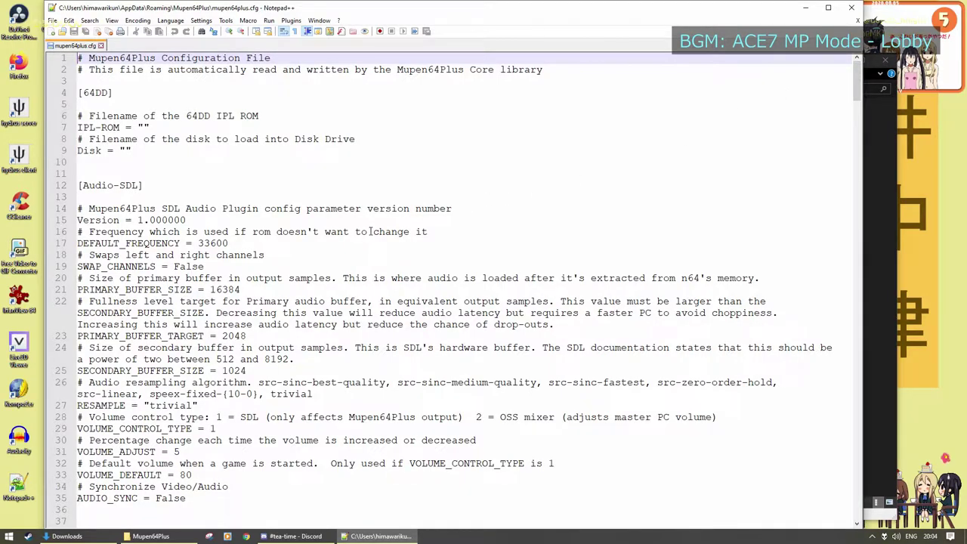
scroll(302, 247, down, 1)
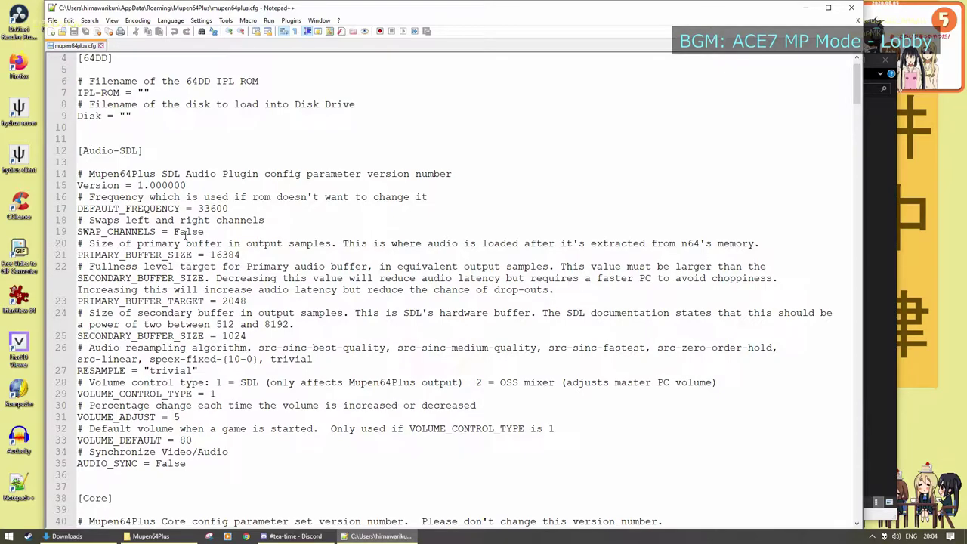
key(ctrl+f)
text(ui-consol)
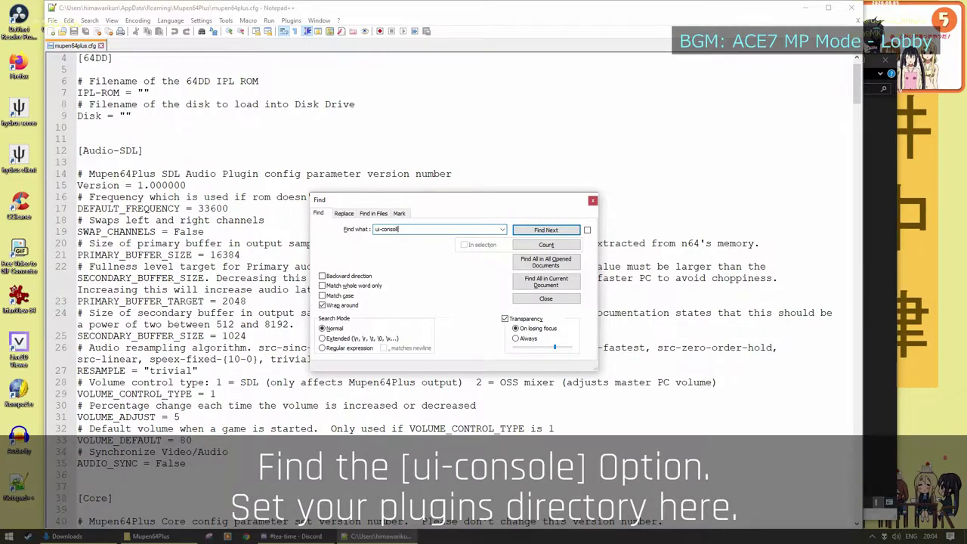
key(Return)
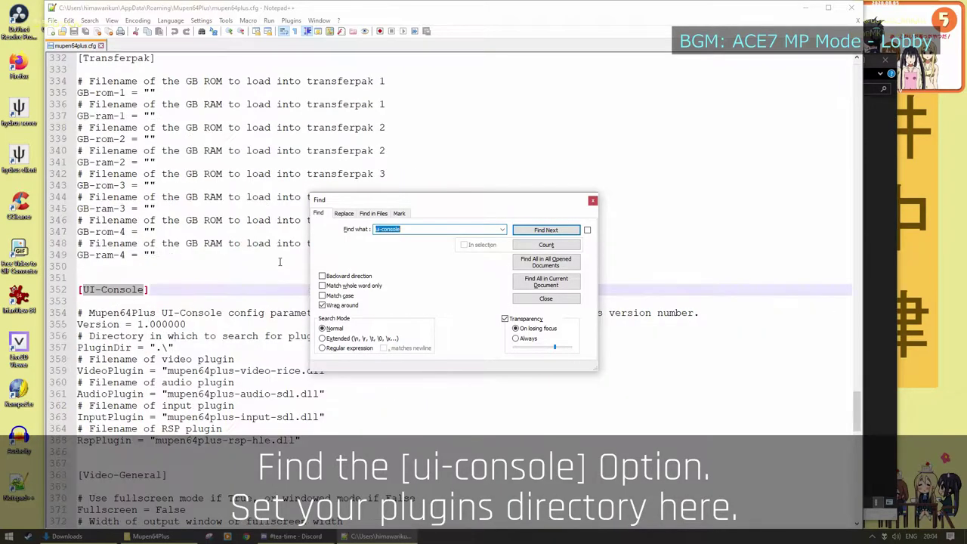
key(Escape)
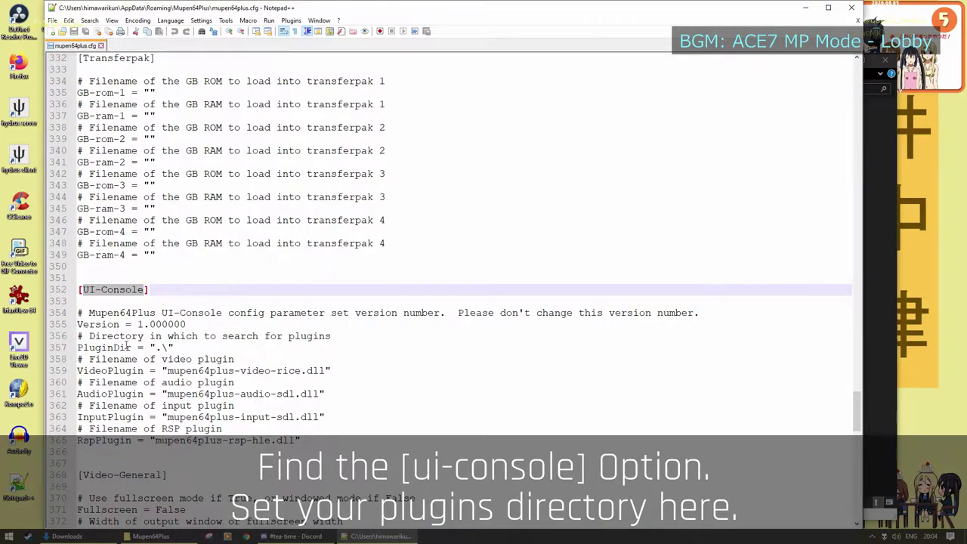
Switch to the Mupen64Plus folder window in File Explorer and copy the folder's full path
drag(156, 347, 168, 348)
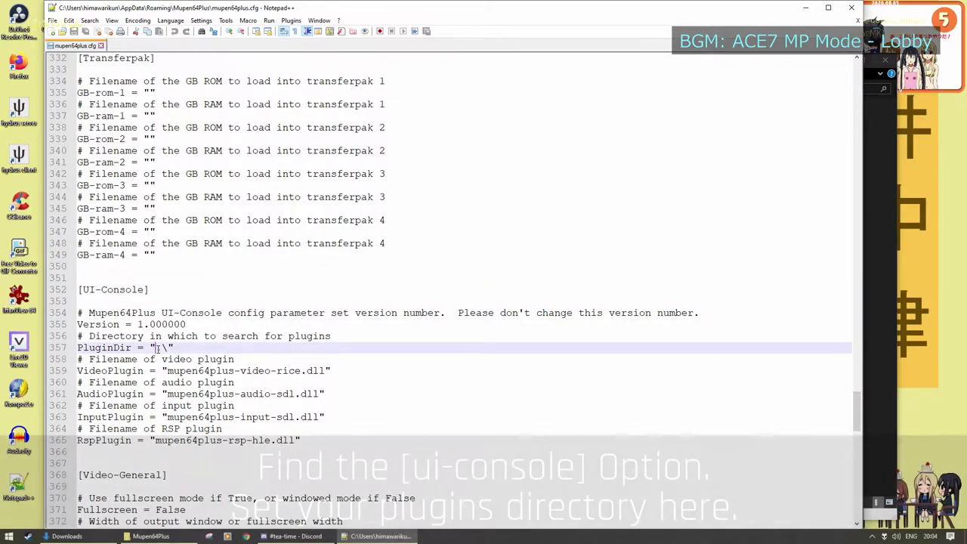
click(885, 257)
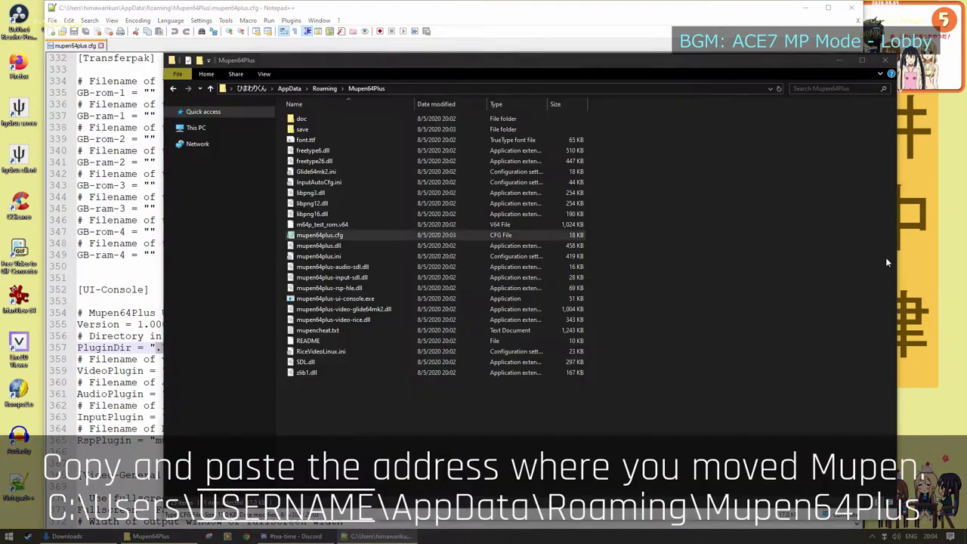
click(478, 89)
right_click(397, 88)
click(422, 121)
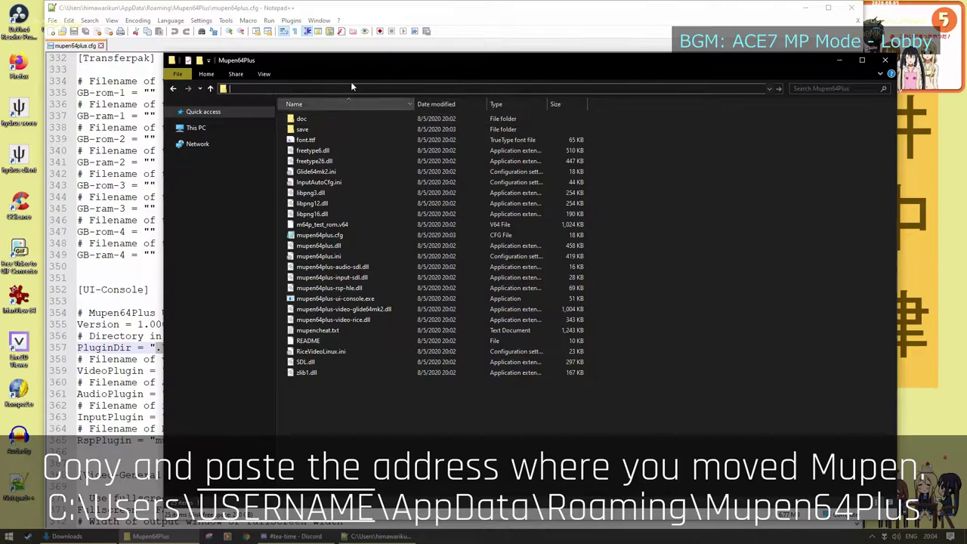
Replace the PluginDir value in the UI-Console section with the copied AppData\Roaming\Mupen64Plus path and save mupen64plus.cfg
click(158, 347)
click(157, 347)
double_click(158, 347)
triple_click(167, 348)
click(167, 348)
double_click(167, 347)
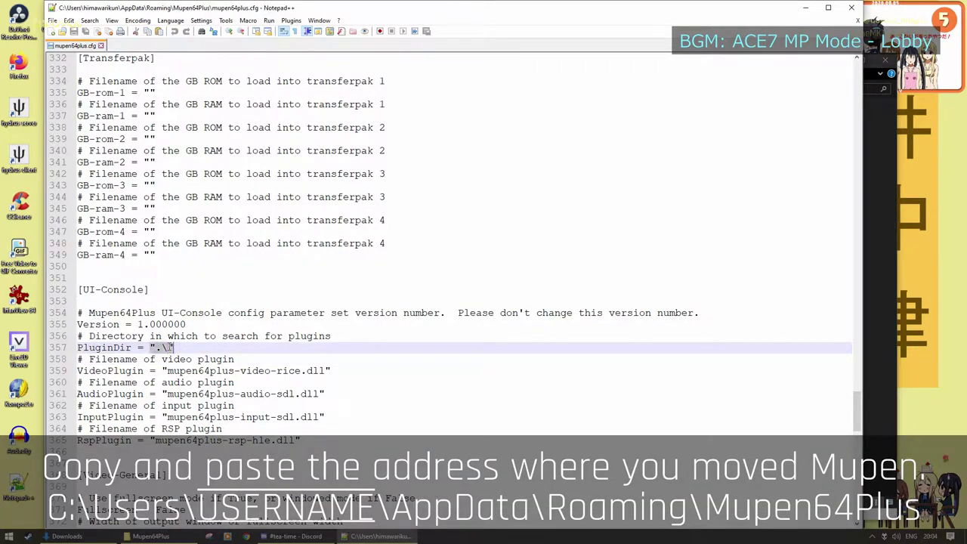
drag(155, 348, 167, 348)
key(ctrl+v)
key(Down)
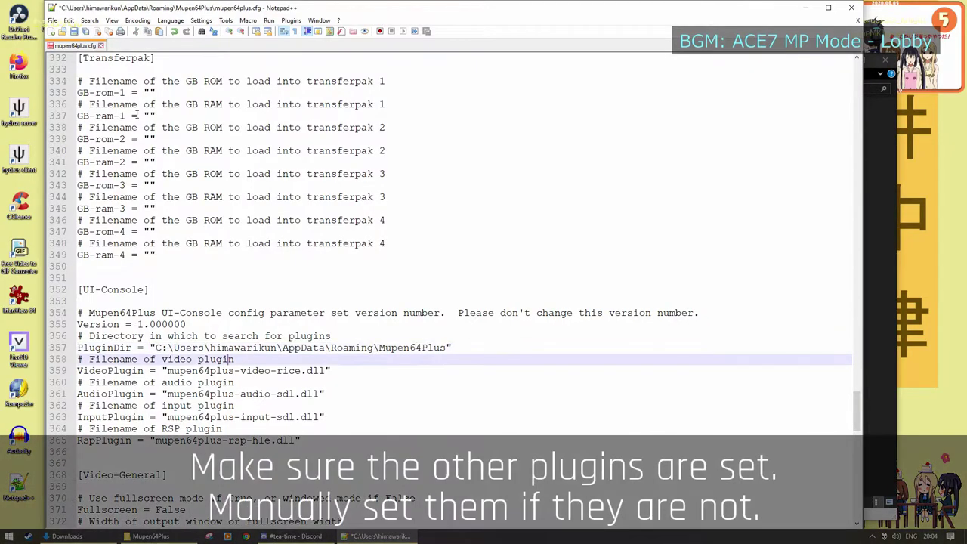
click(75, 32)
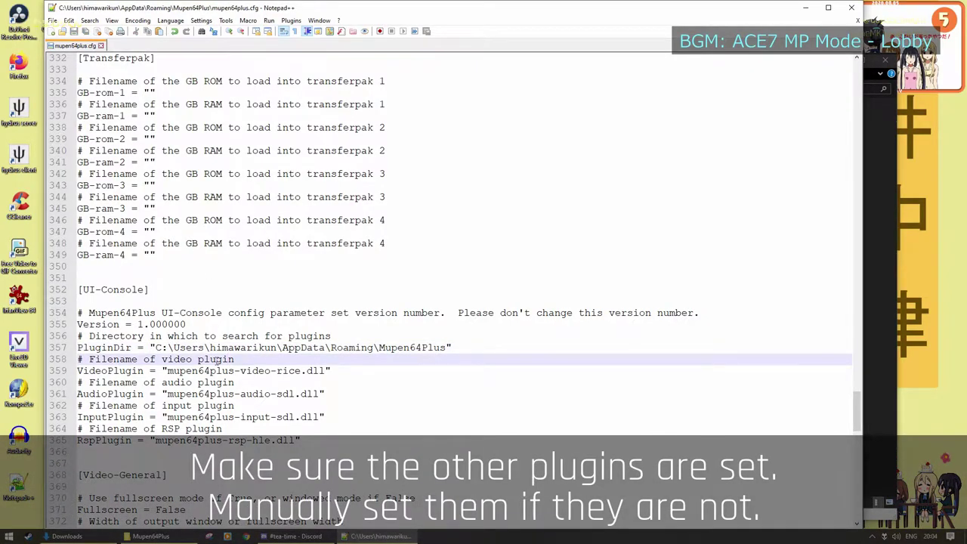
Copy the name of the mupen64plus-video-glide64mk2 file from the Mupen64Plus folder in File Explorer, leaving the file's name unchanged
scroll(218, 361, down, 1)
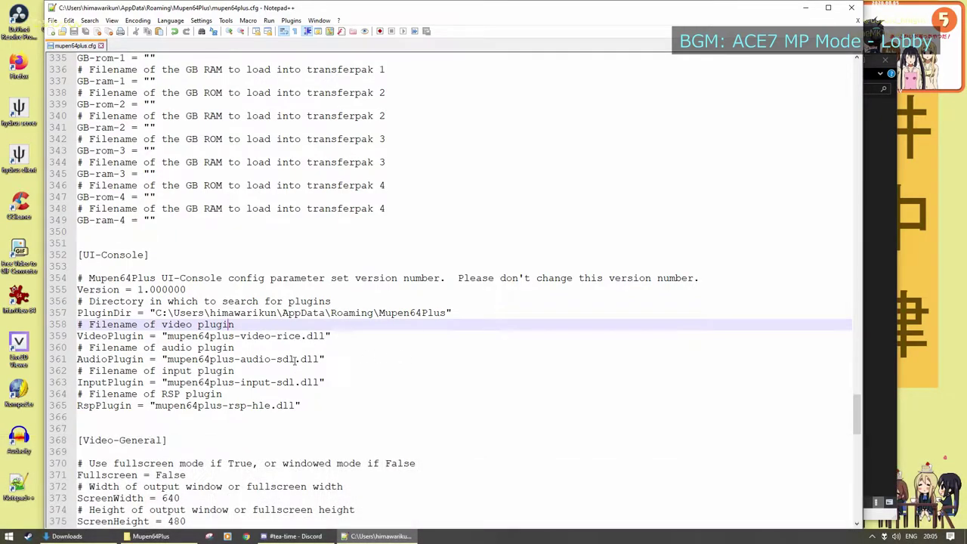
drag(168, 336, 325, 339)
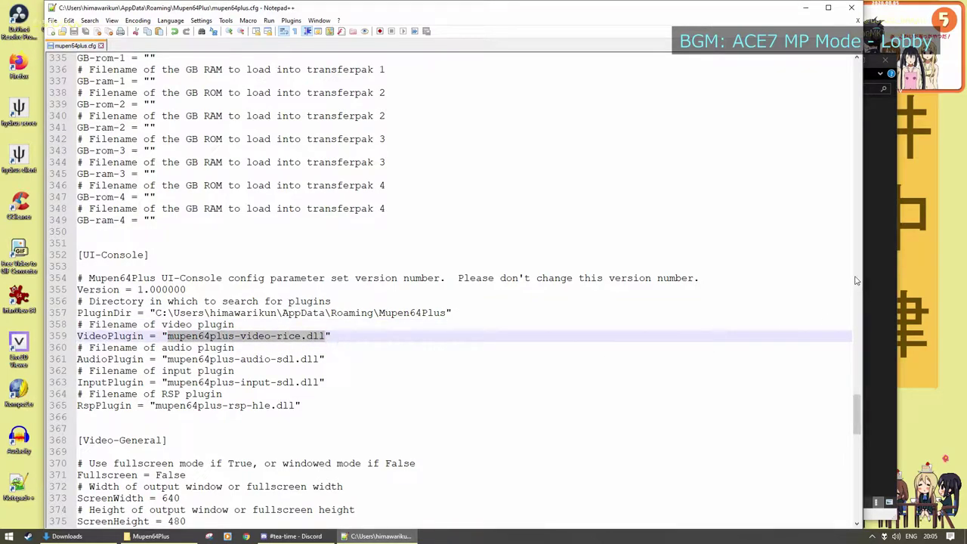
key(alt+Tab)
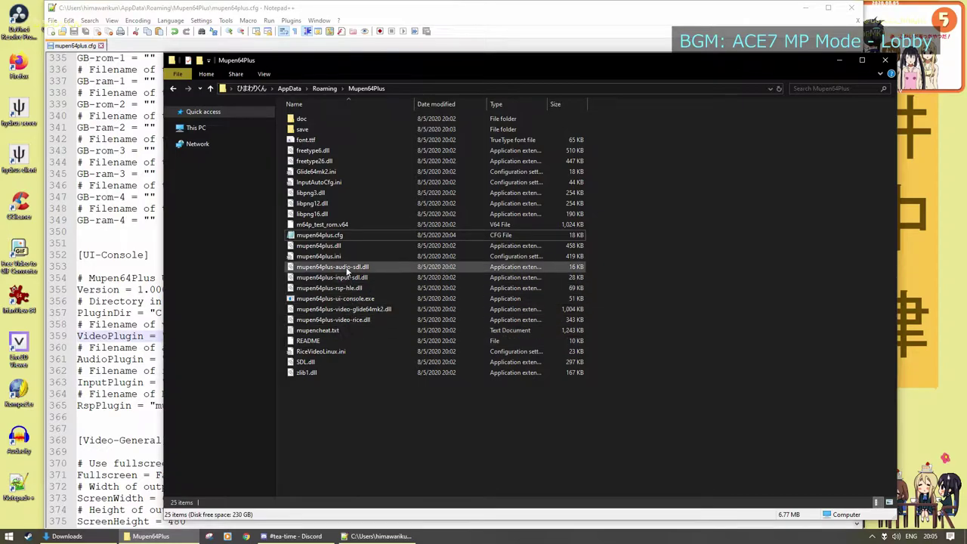
click(344, 311)
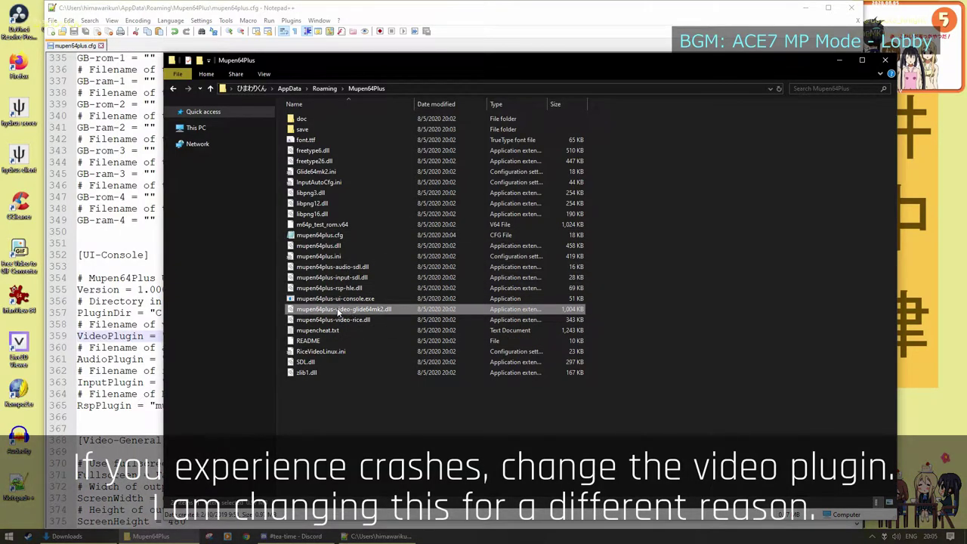
key(F2)
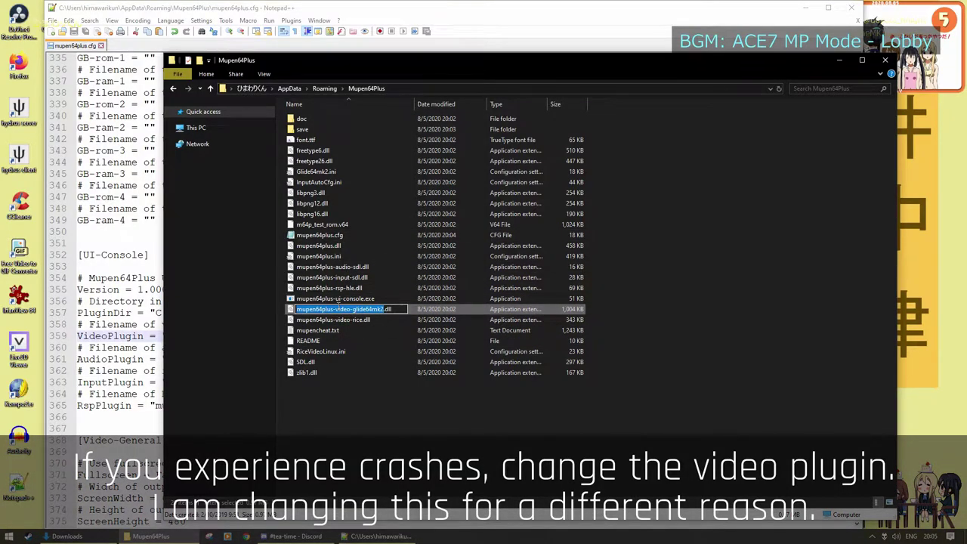
key(Escape)
Back in Notepad++, replace the VideoPlugin file name in the UI-Console section so it reads mupen64plus-video-glide64mk2.dll
click(157, 10)
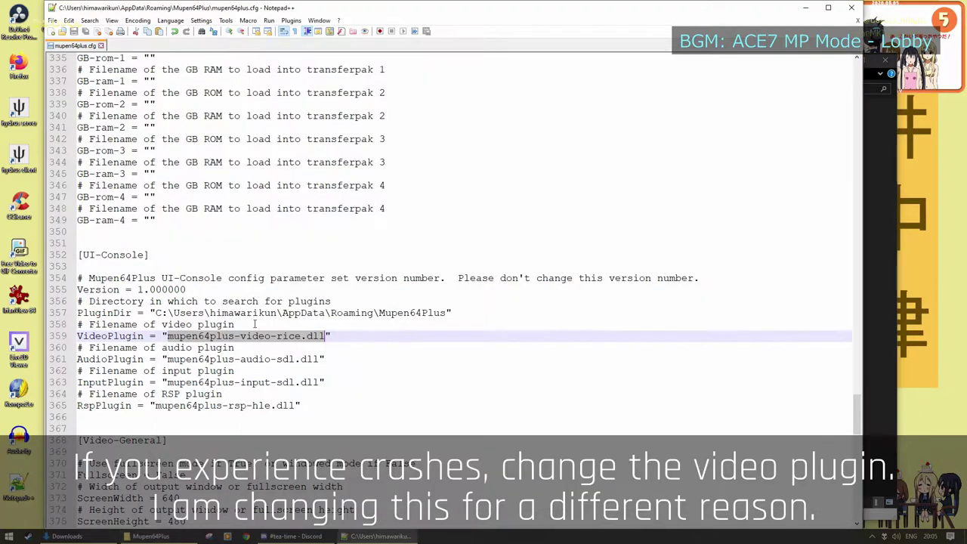
drag(167, 336, 304, 336)
key(ctrl+v)
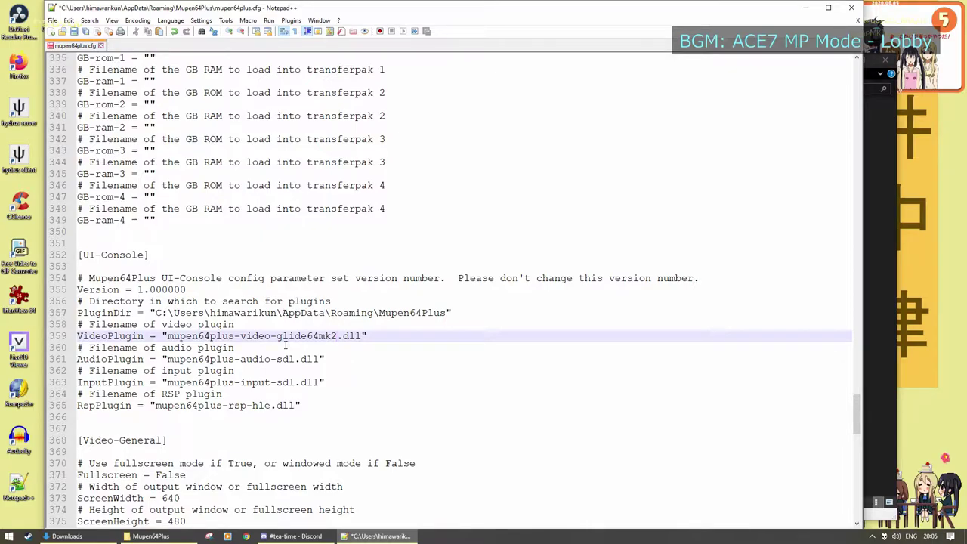
double_click(287, 337)
Set Fullscreen to True in the Video-General section
scroll(264, 336, down, 5)
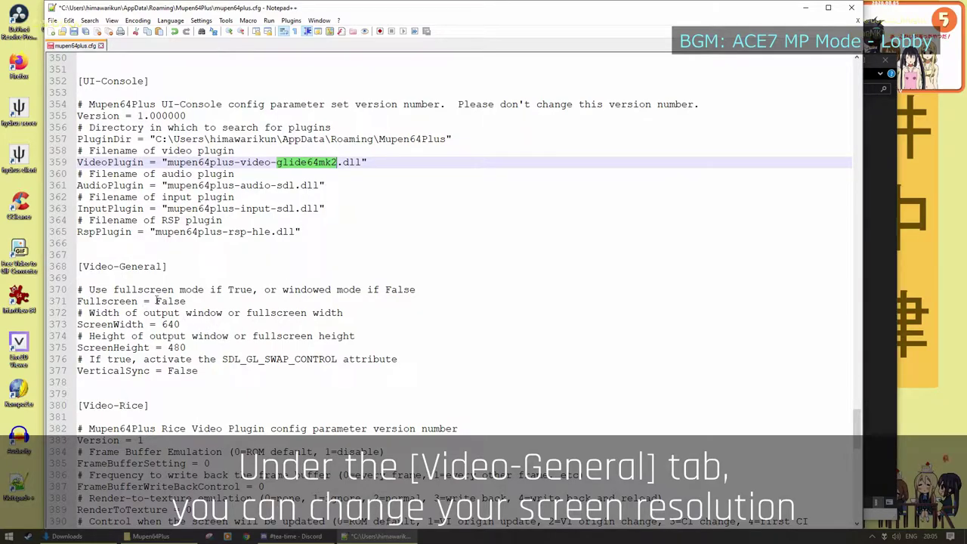
double_click(186, 301)
text(True)
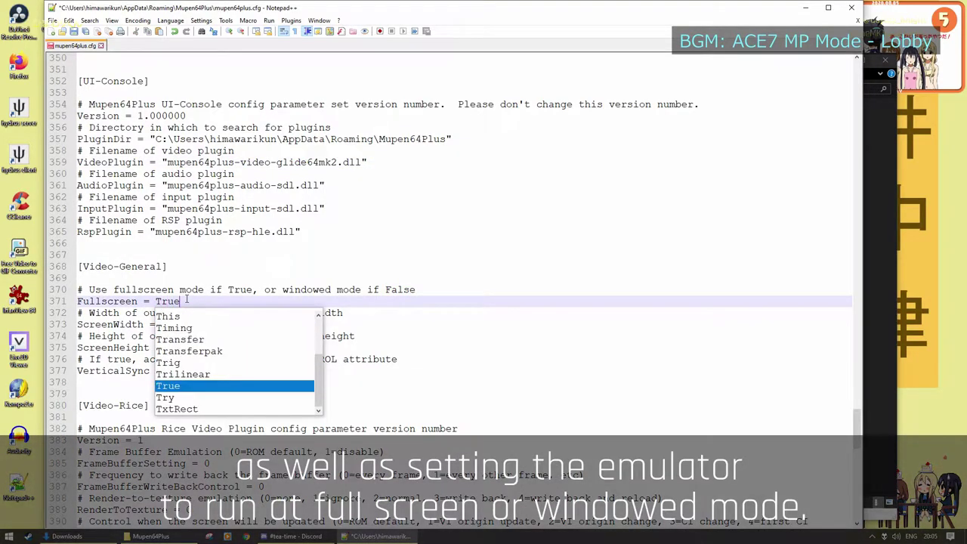
key(Return)
Set ScreenWidth to 1920 and ScreenHeight to 1080 in the Video-General section
double_click(171, 325)
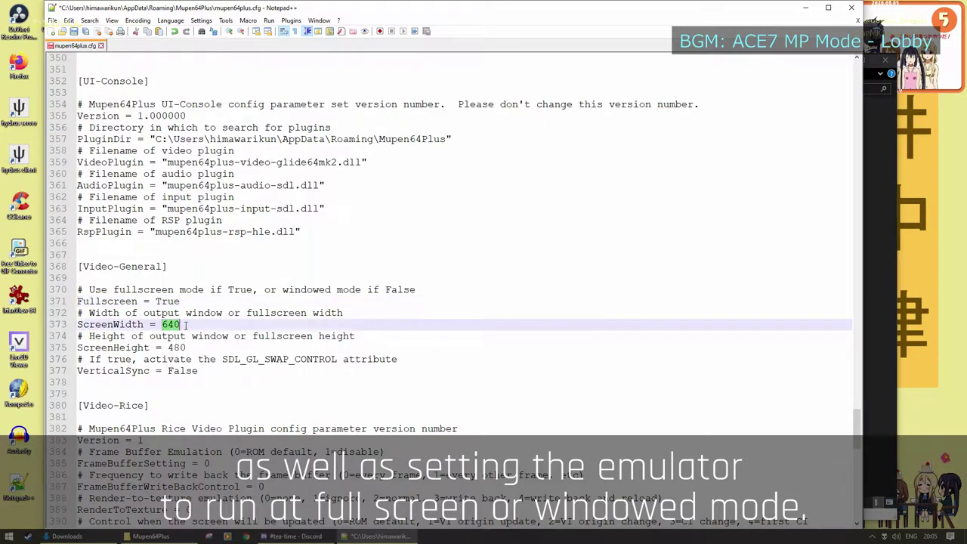
text(198)
double_click(186, 348)
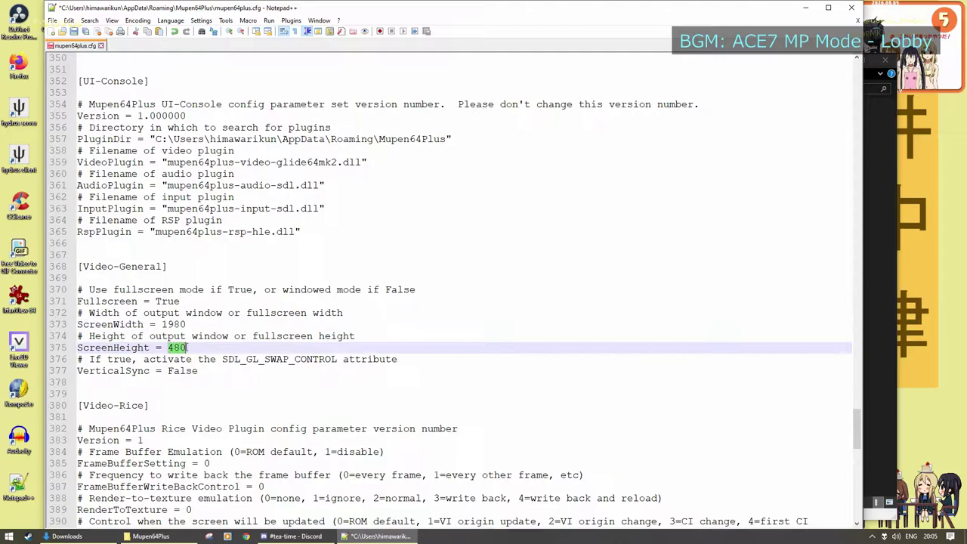
click(179, 324)
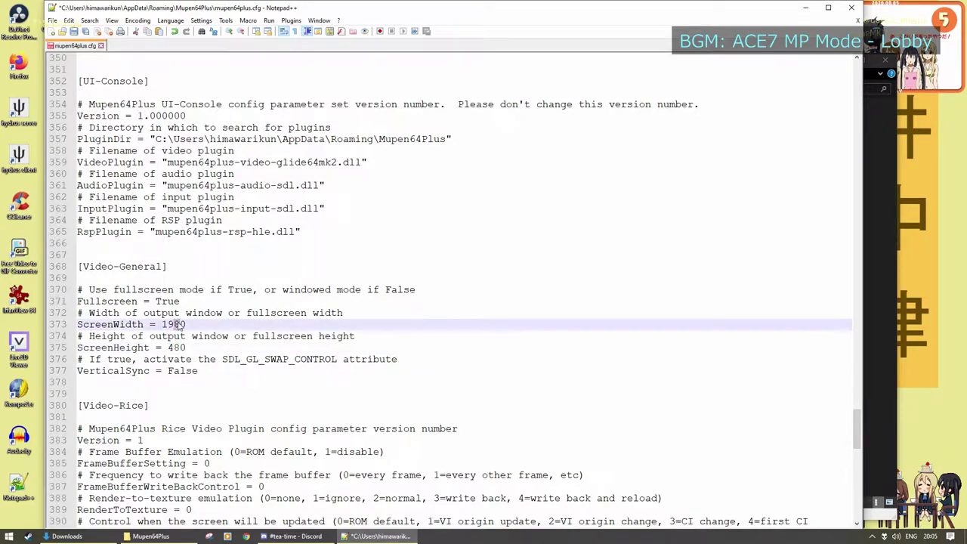
click(171, 347)
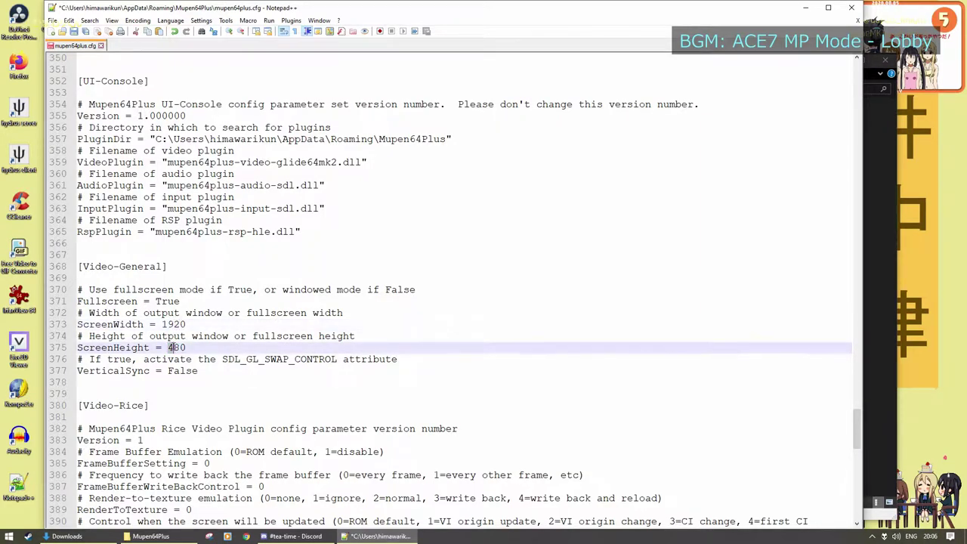
key(BackSpace)
text(10)
Search the config file for "core" and check the OnScreenDisplay value in the Core section
key(ctrl+f)
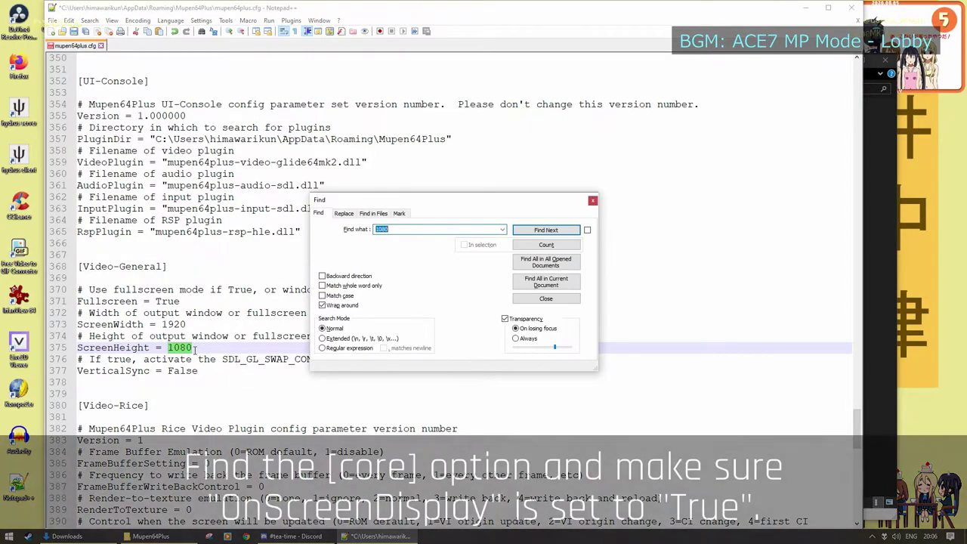
text(core)
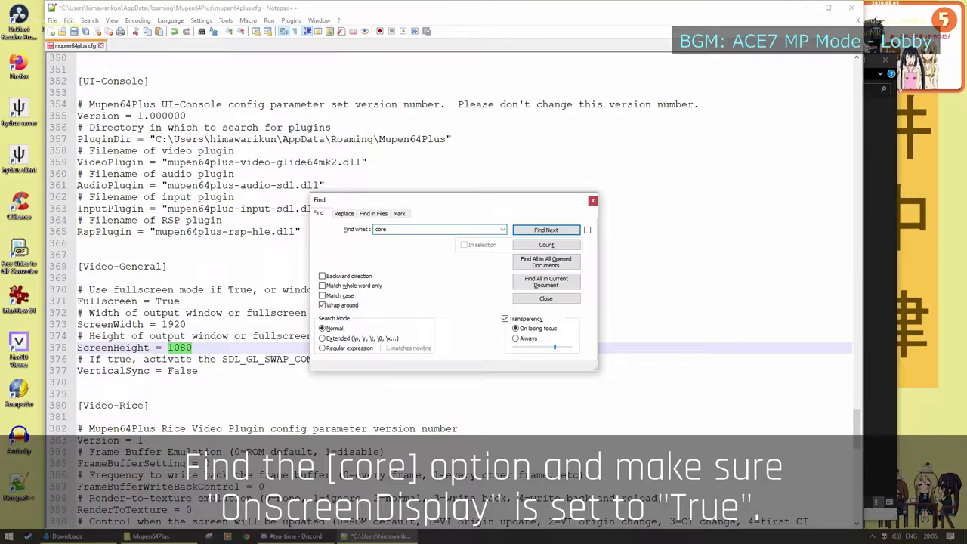
key(Return)
key(Escape)
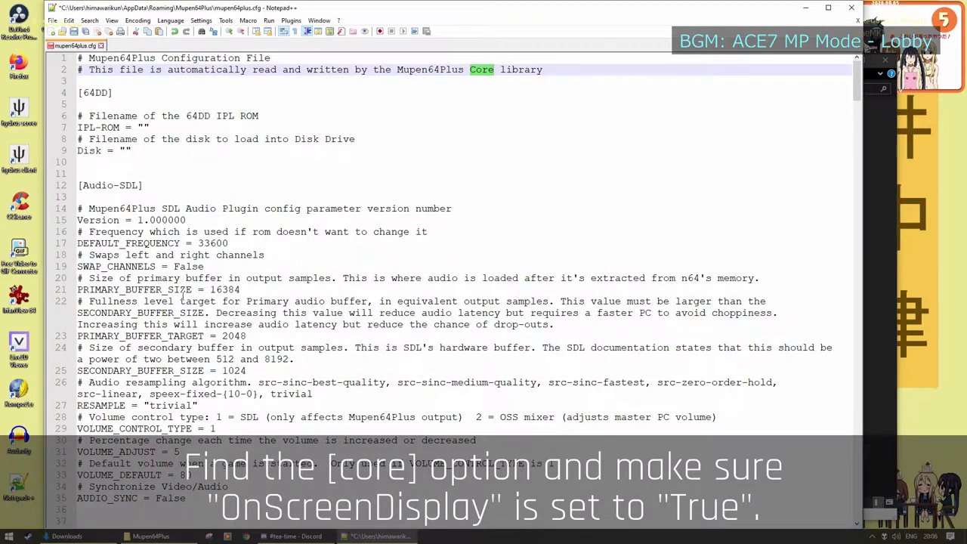
scroll(181, 294, down, 7)
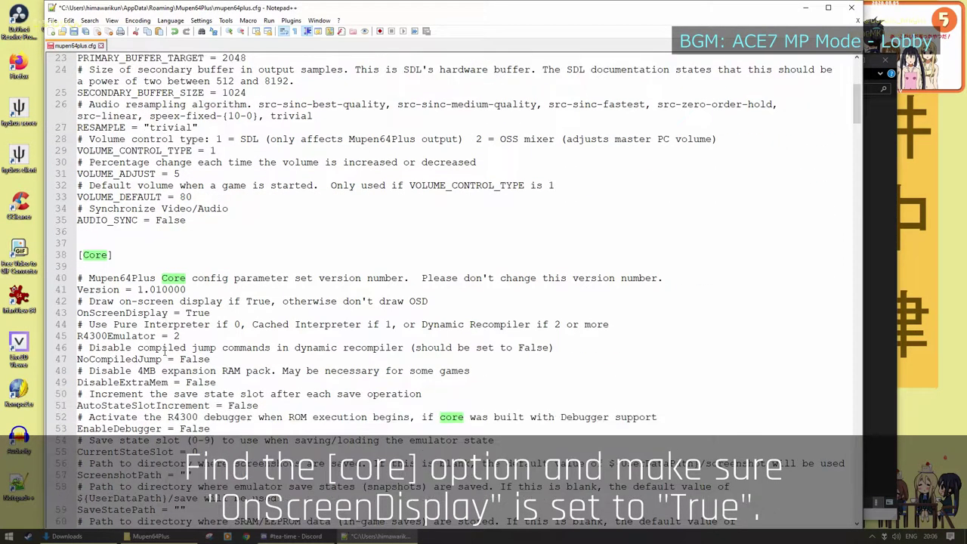
double_click(198, 313)
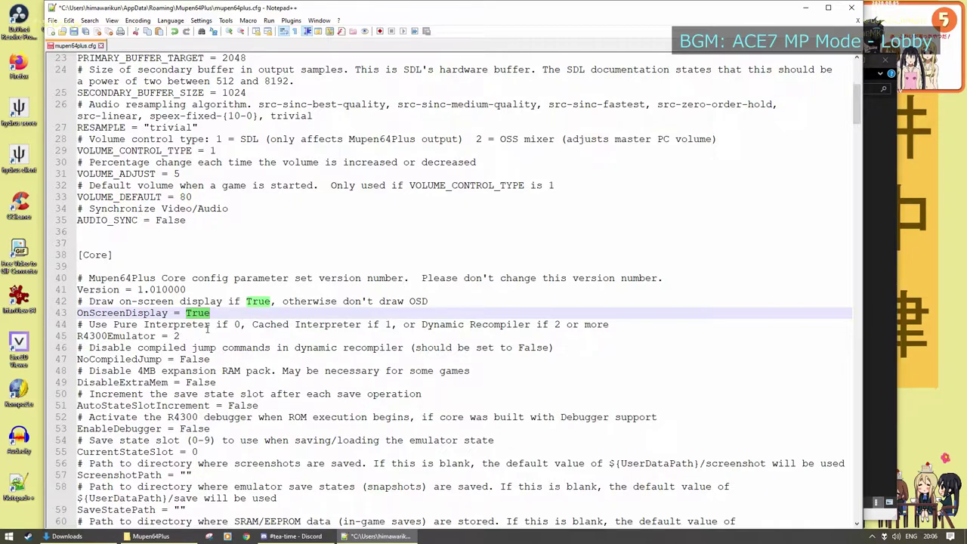
Set the R4300Emulator value to 0 in the Core section
click(114, 325)
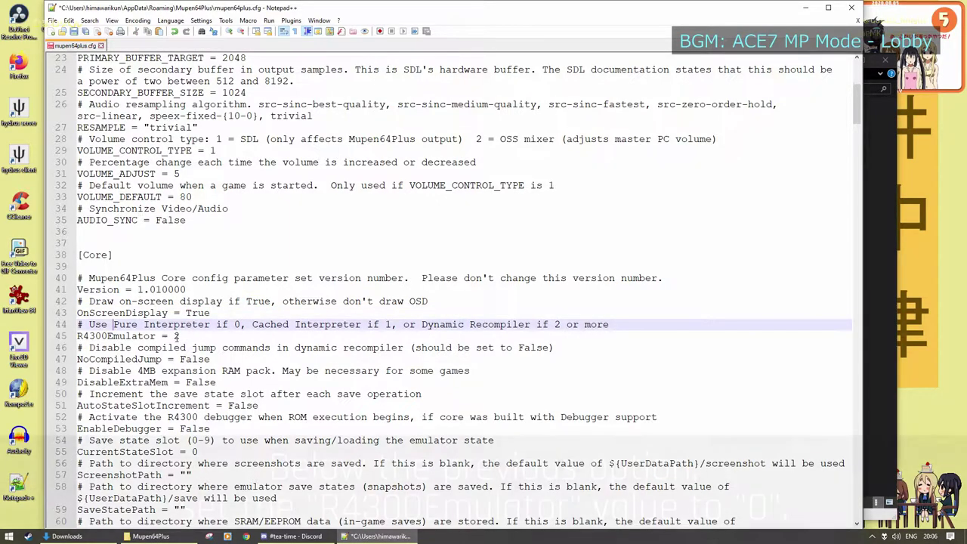
double_click(177, 336)
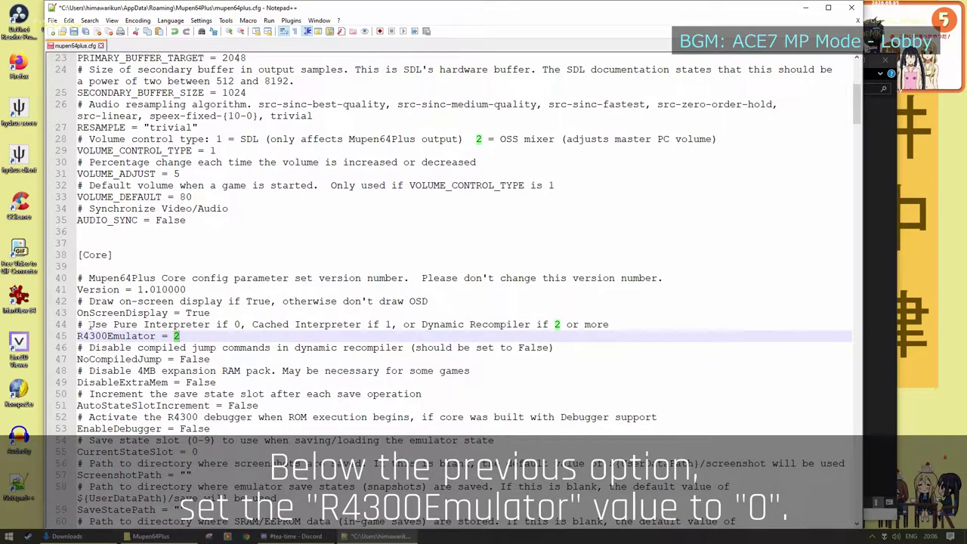
text(0)
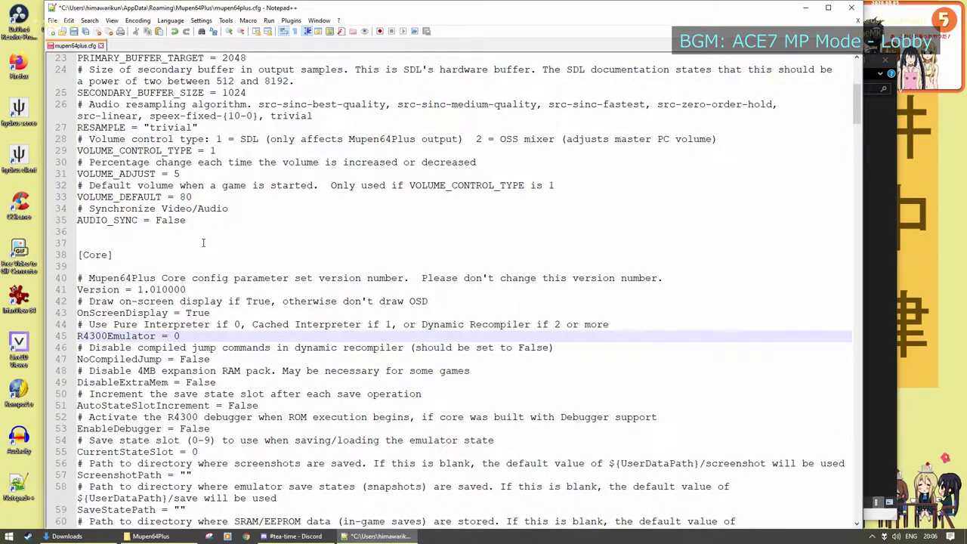
Search the config file for "sdl-control" to reach the Input-SDL-Control1 section
scroll(202, 241, down, 2)
key(ctrl+f)
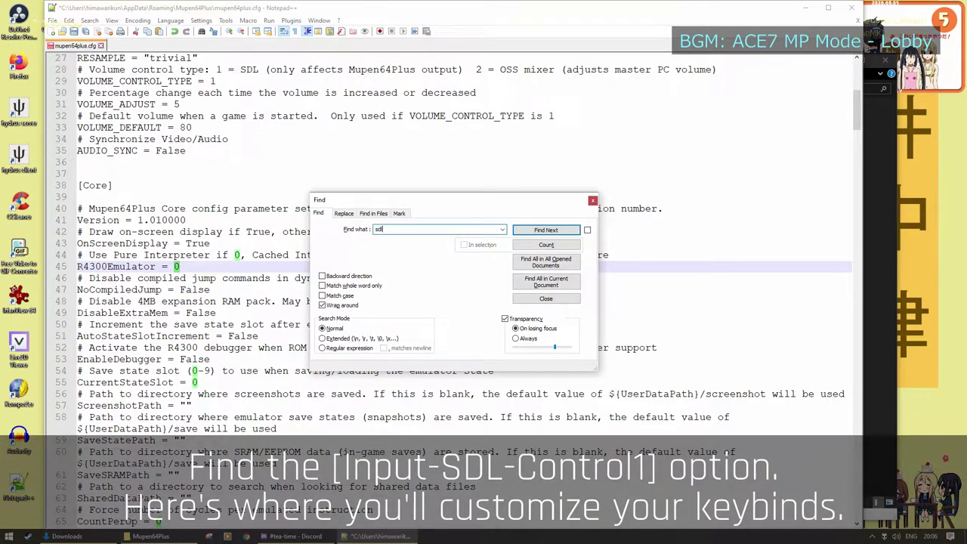
text(sdl-control)
key(Return)
key(Escape)
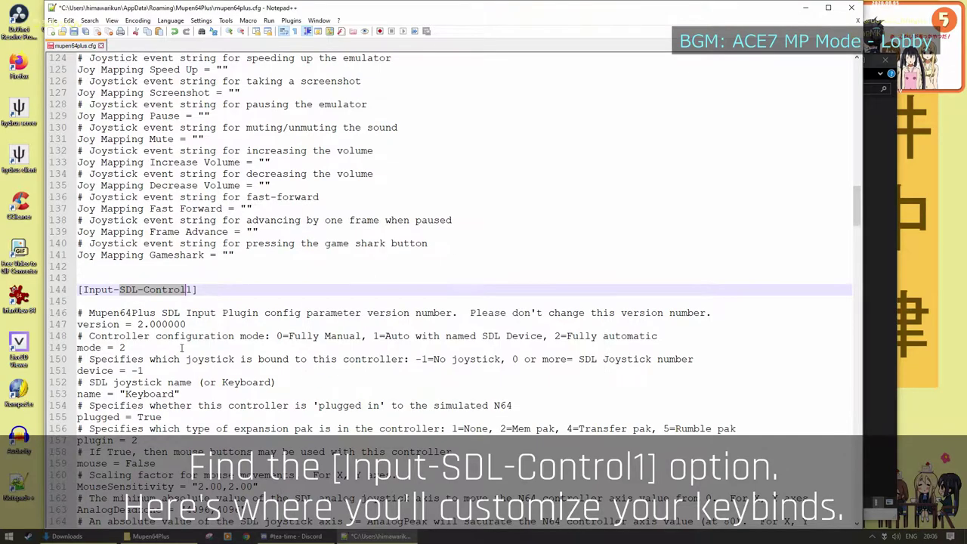
Set the mouse option to True in the Input-SDL-Control1 section
scroll(146, 326, down, 6)
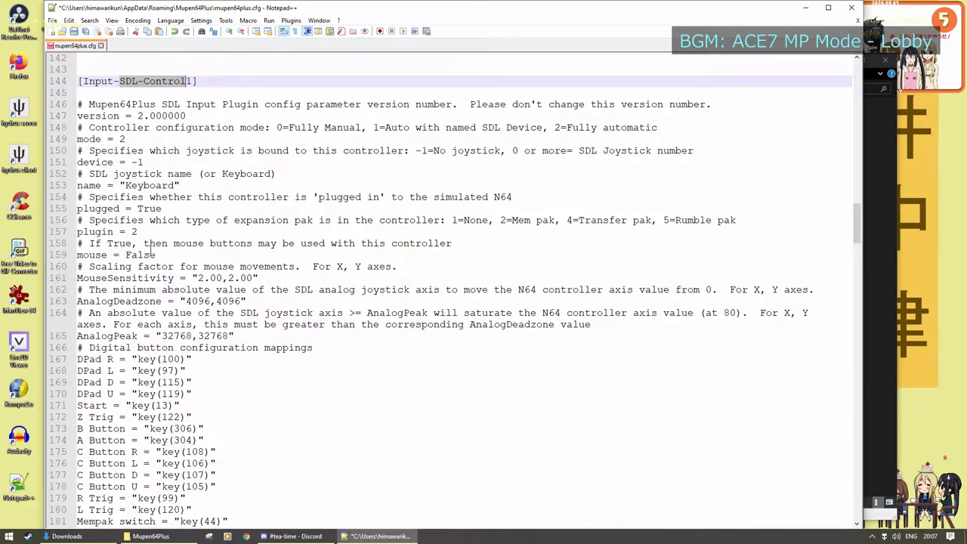
drag(126, 255, 157, 256)
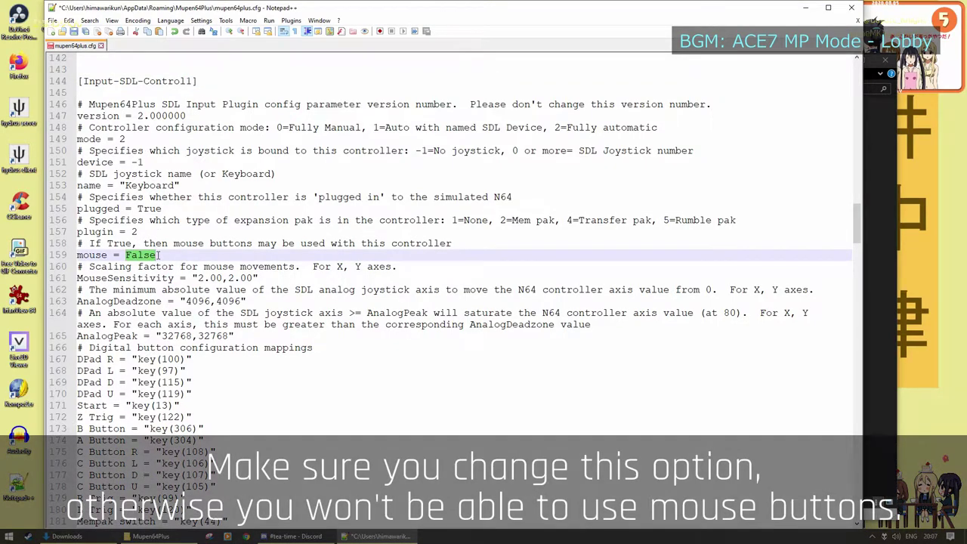
text(True)
click(158, 255)
Set both the mode and device values to 0 in the Input-SDL-Control1 section
double_click(121, 139)
text(0)
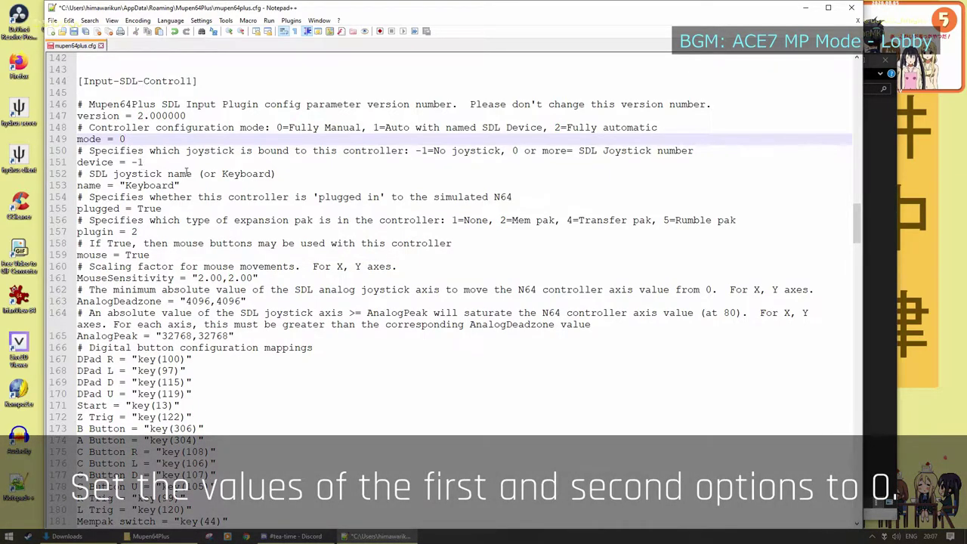
drag(132, 162, 144, 164)
text(0)
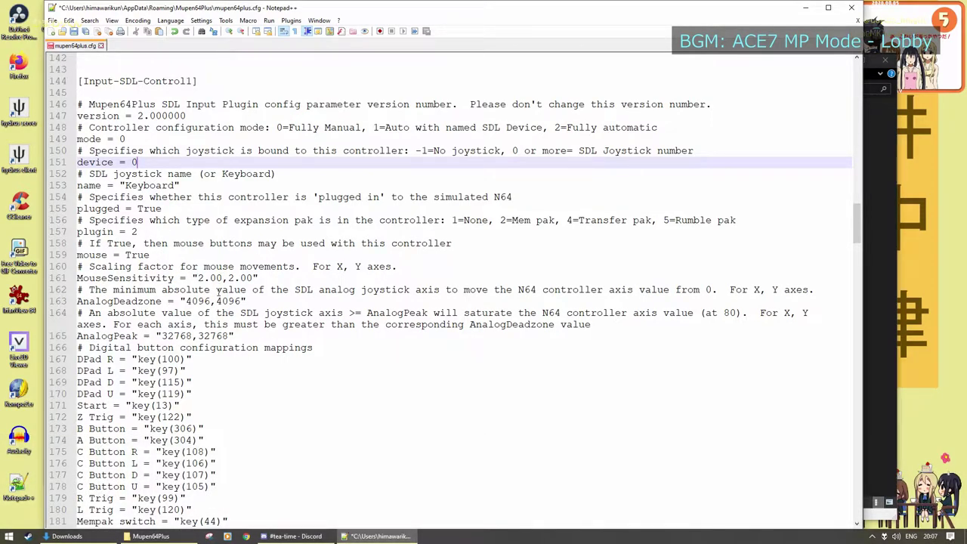
Switch to the Downloads window in File Explorer and open the mupen64plus.cfg from the _バックアップ folder in Notepad
scroll(219, 290, down, 3)
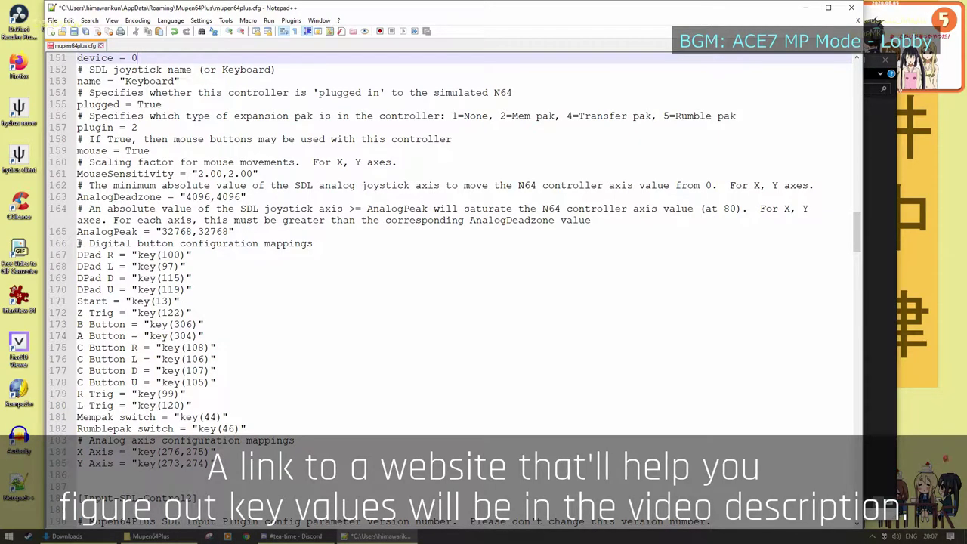
click(79, 244)
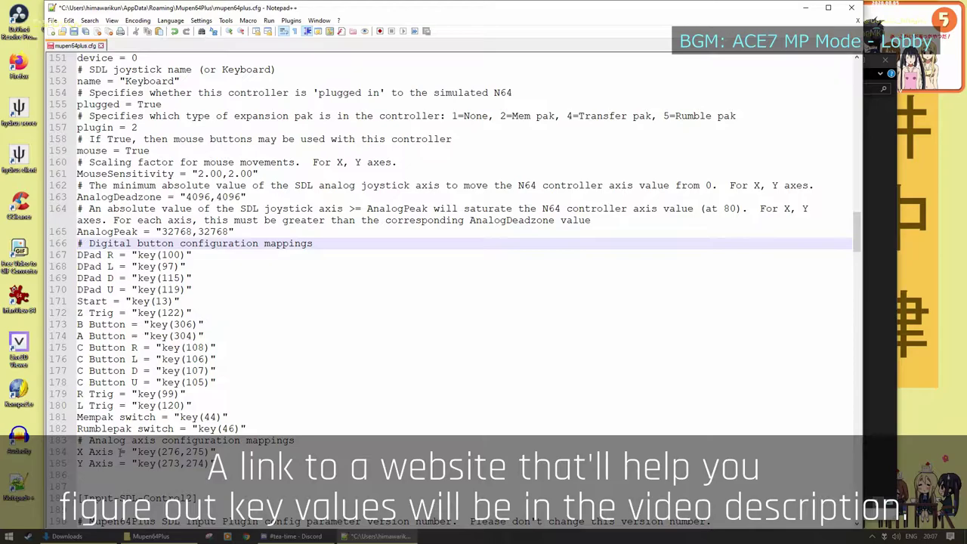
click(81, 536)
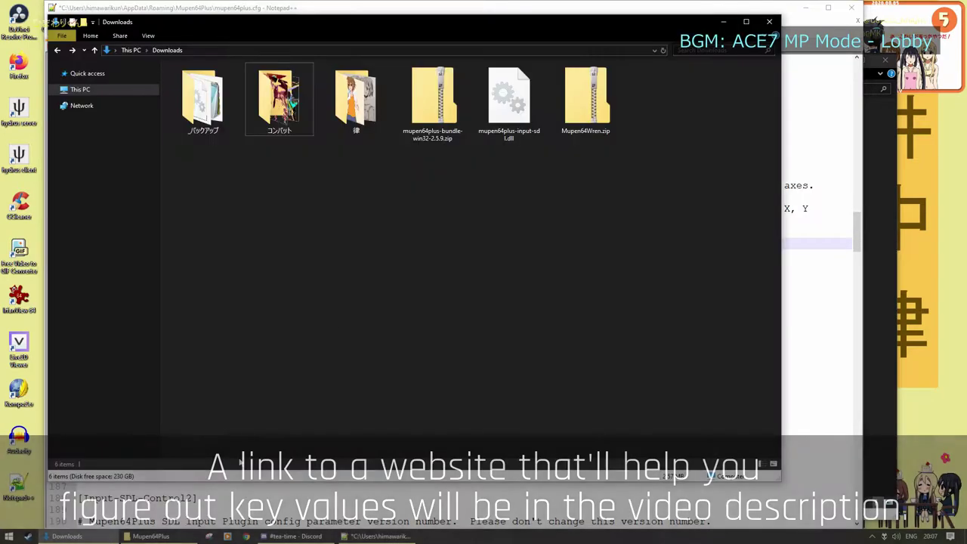
double_click(218, 132)
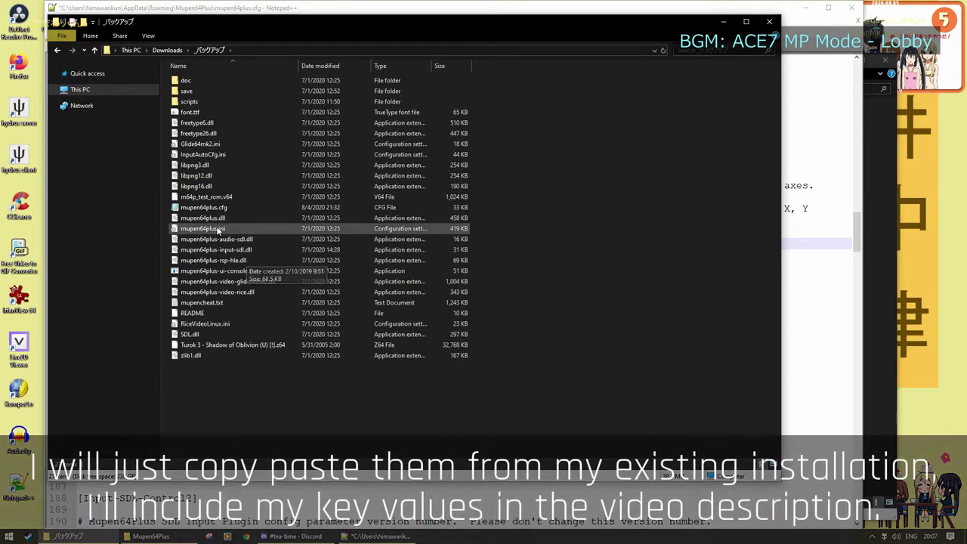
right_click(209, 207)
click(235, 231)
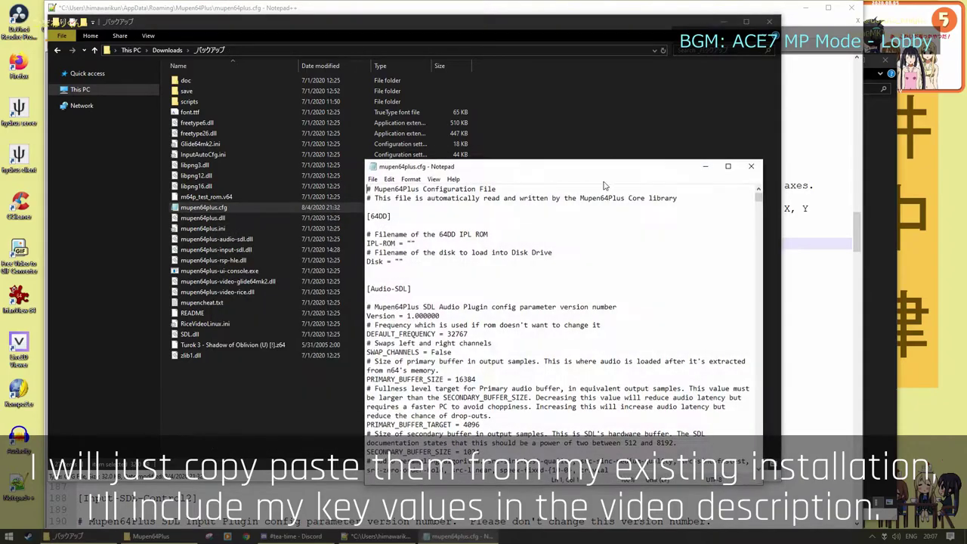
Copy the digital button and analog axis mappings, DPad R through Y Axis, from the backup config's first controller section
click(724, 22)
scroll(538, 300, down, 1)
scroll(539, 301, down, 20)
scroll(540, 299, down, 20)
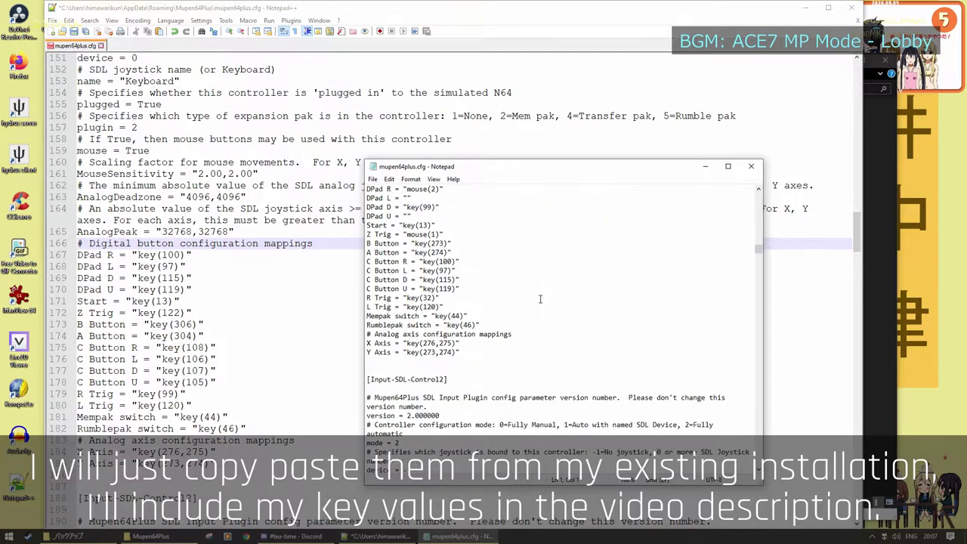
scroll(541, 299, up, 2)
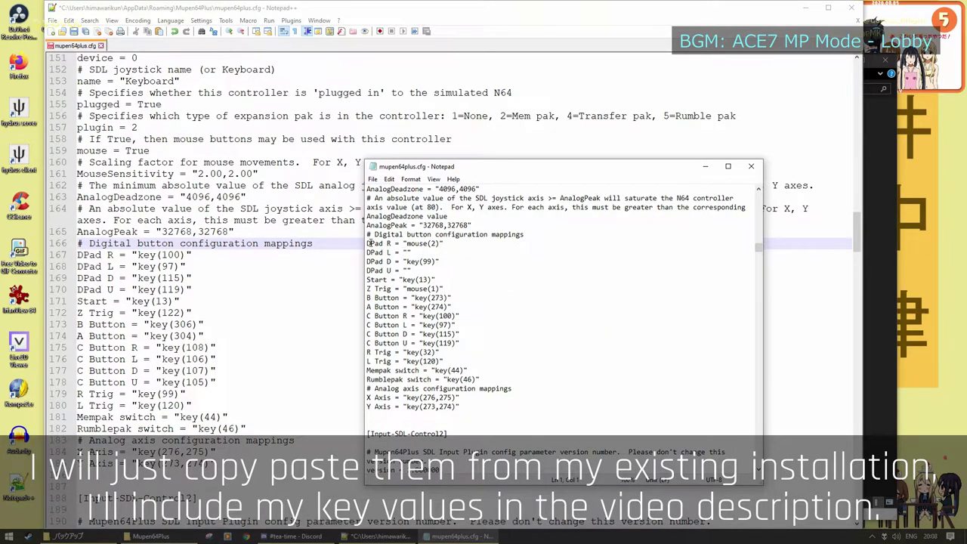
drag(367, 243, 459, 407)
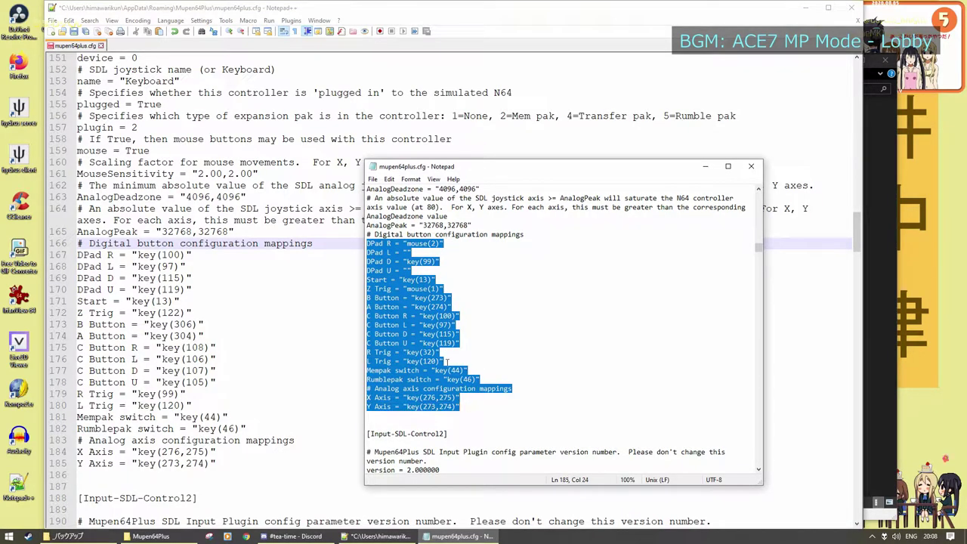
right_click(432, 329)
click(447, 367)
Replace the Input-SDL-Control1 button and axis mappings in the new mupen64plus.cfg with the copied ones, save, and close both config files
click(219, 464)
drag(219, 464, 78, 263)
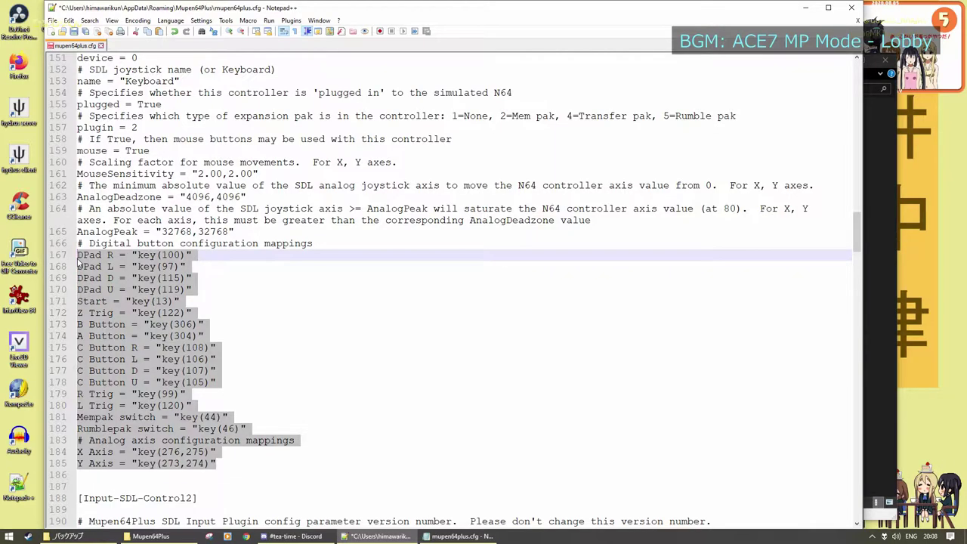
key(ctrl+v)
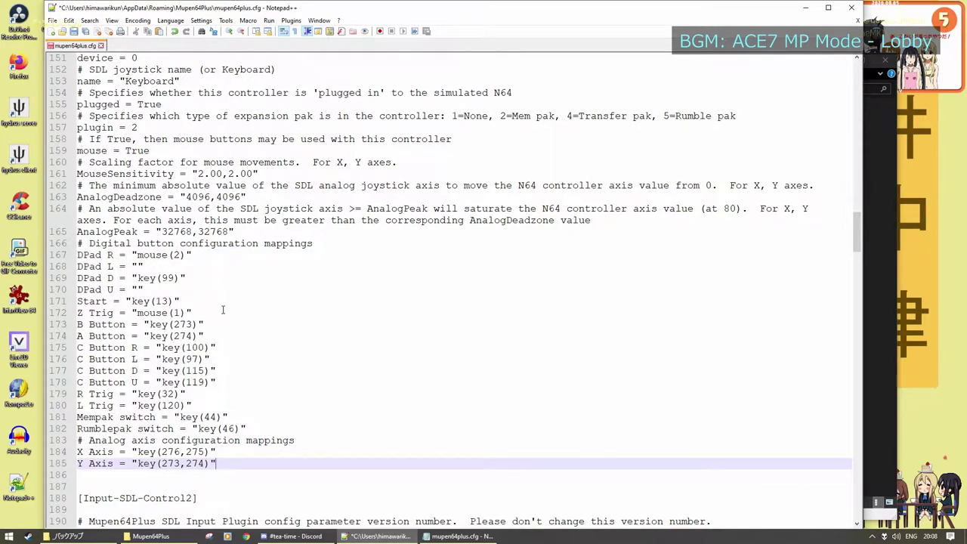
click(74, 31)
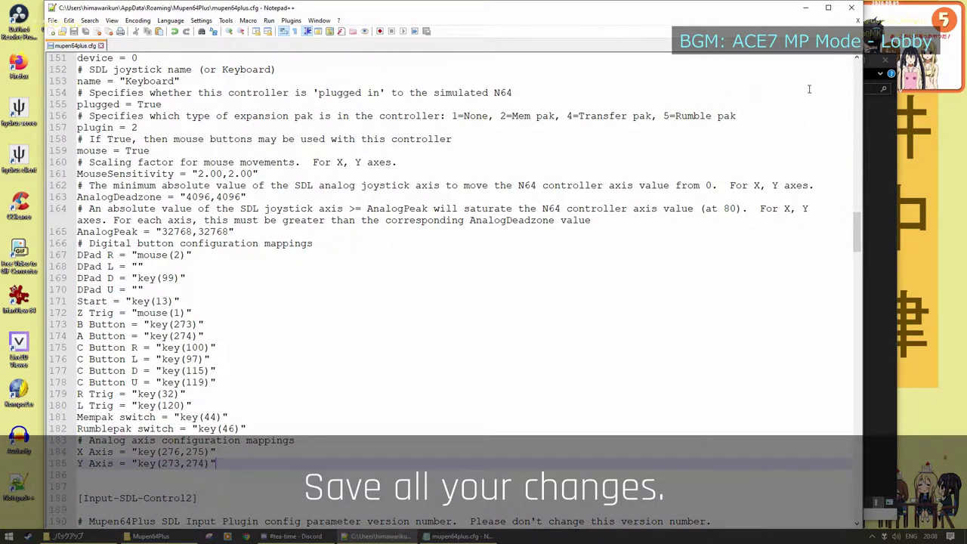
click(851, 9)
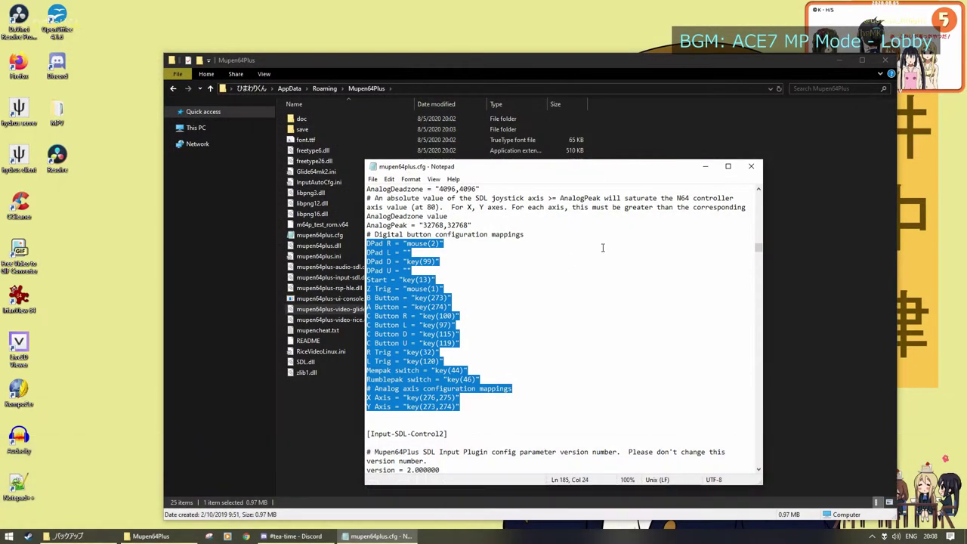
click(751, 165)
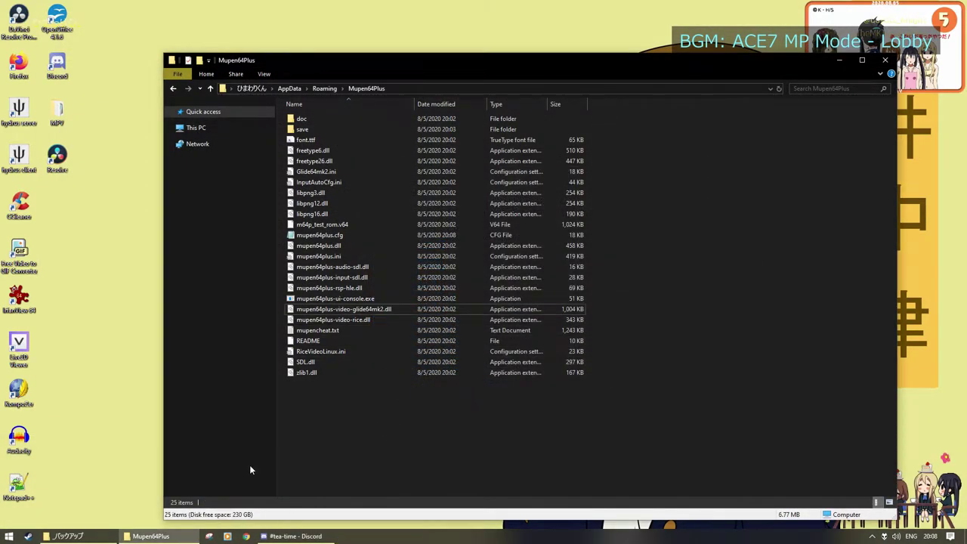
Open Mupen64Wren.zip in the Downloads folder and copy its scripts folder and mupen64plus.dll
click(68, 535)
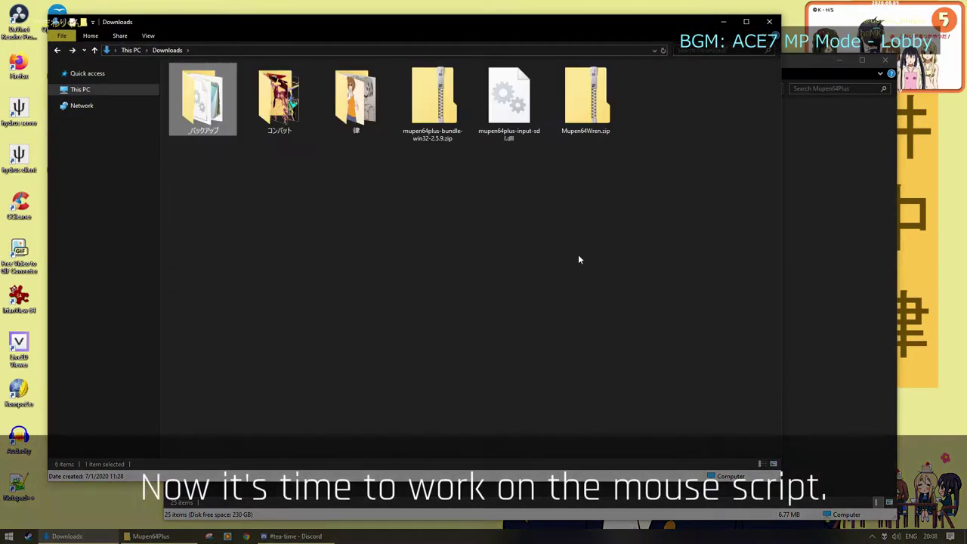
double_click(600, 101)
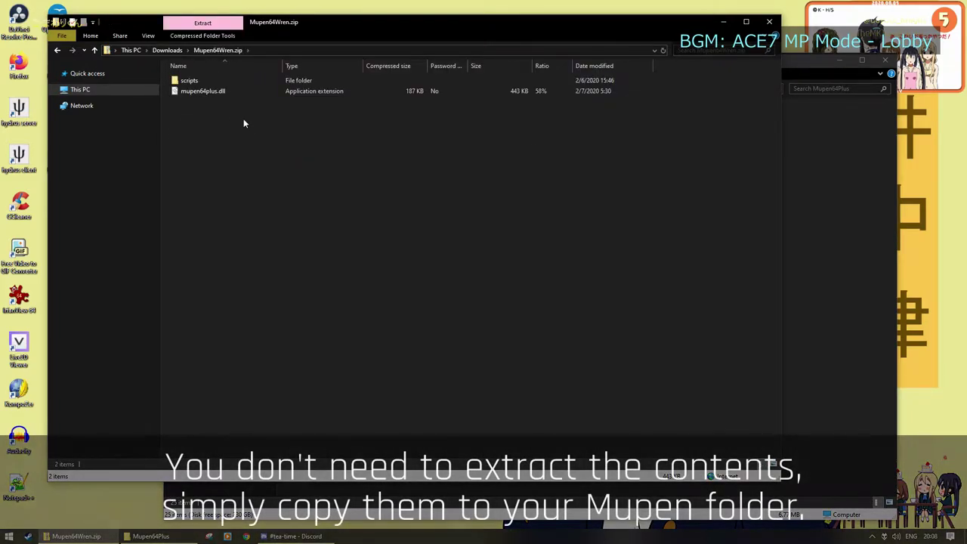
key(ctrl+a)
right_click(187, 81)
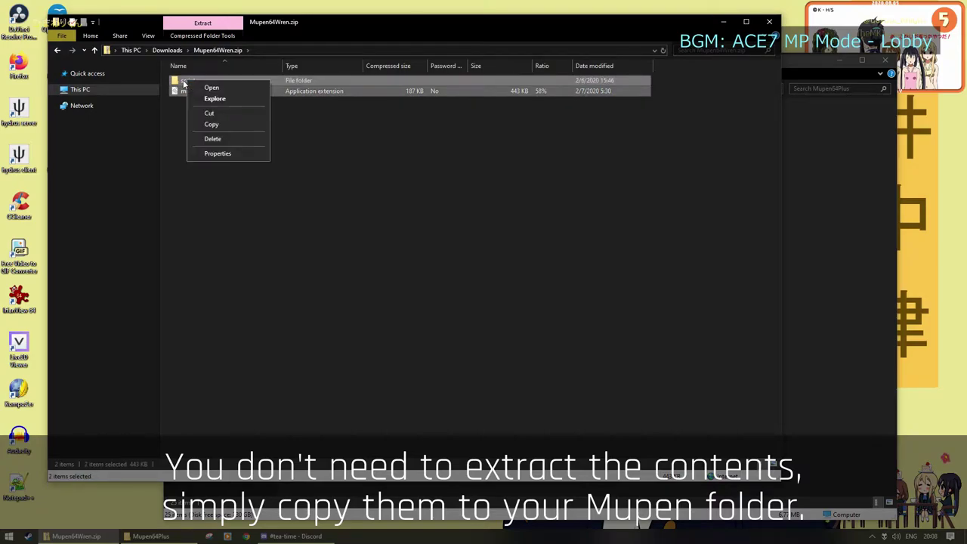
click(213, 126)
Paste the copied items into the Roaming Mupen64Plus folder, replacing the existing mupen64plus.dll
click(866, 264)
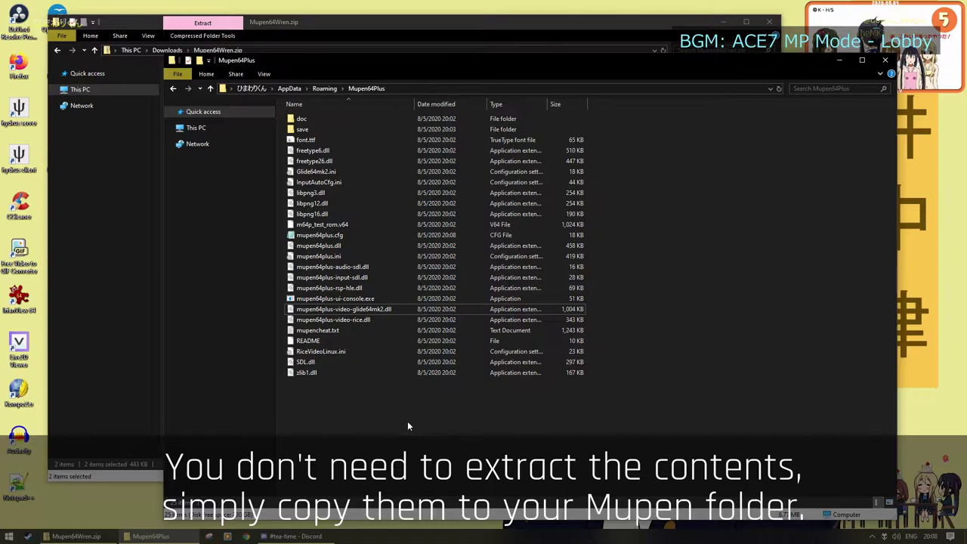
right_click(372, 420)
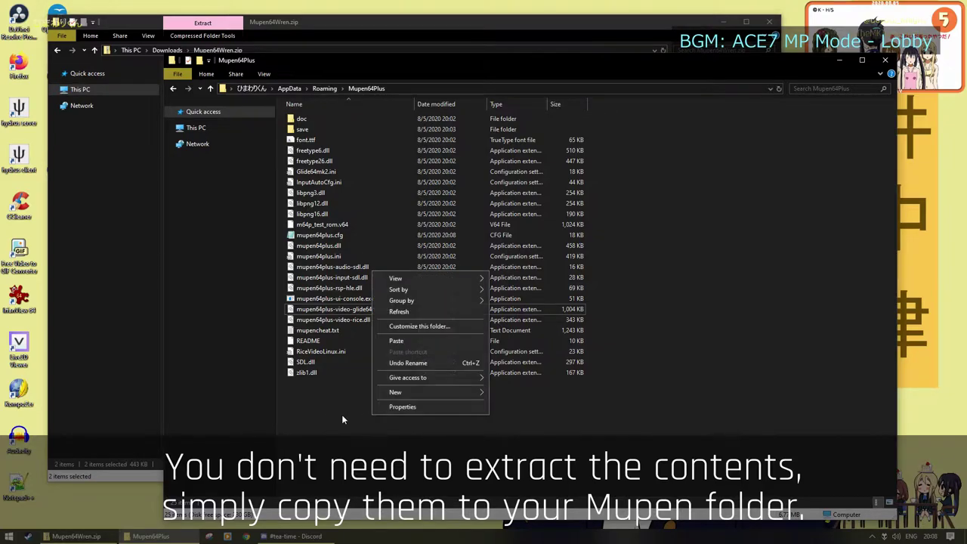
click(404, 342)
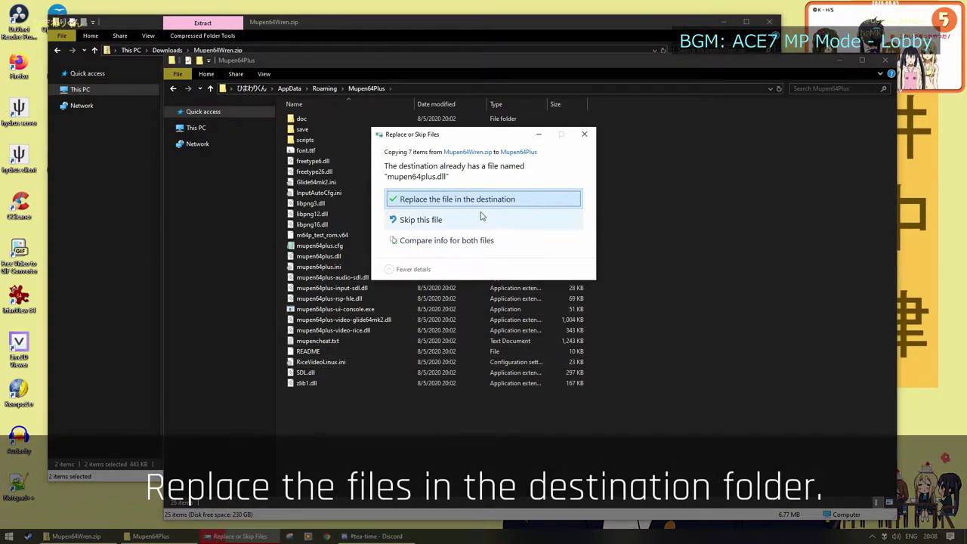
click(452, 199)
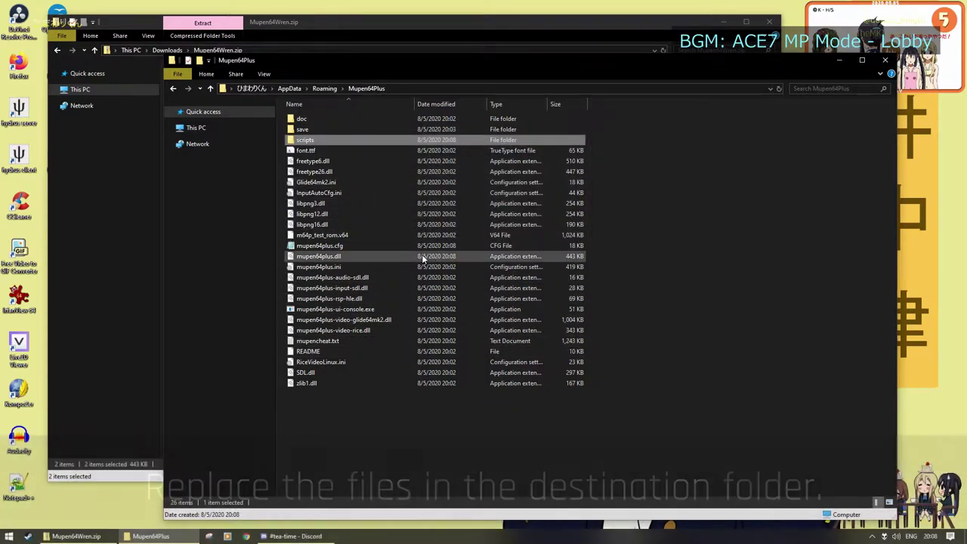
Open MouseInput.wren from the Turok 3 folder inside scripts in Notepad++
double_click(306, 141)
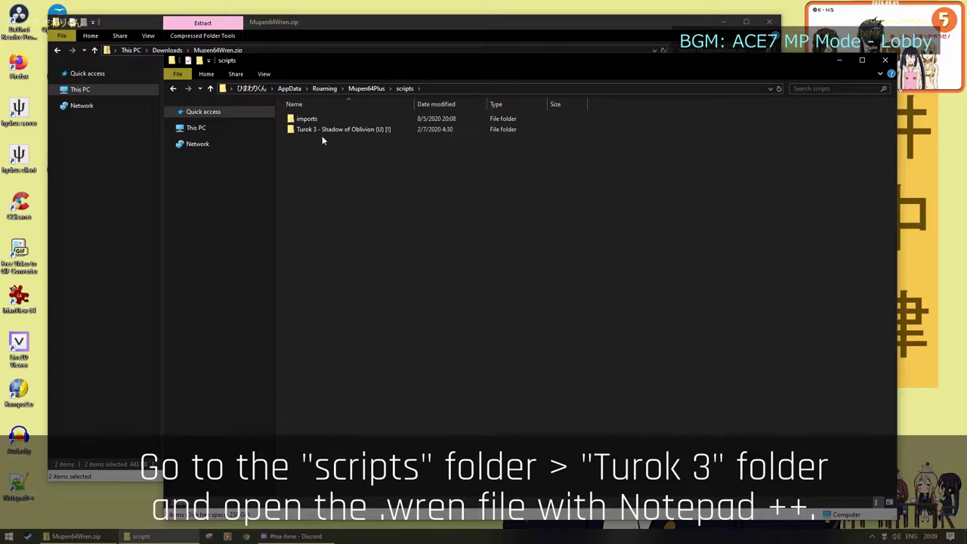
double_click(325, 133)
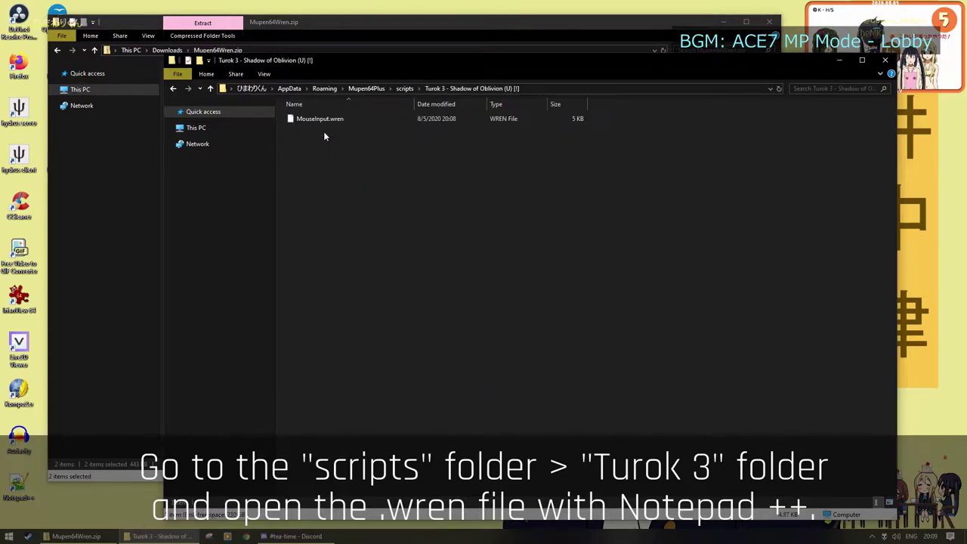
right_click(323, 119)
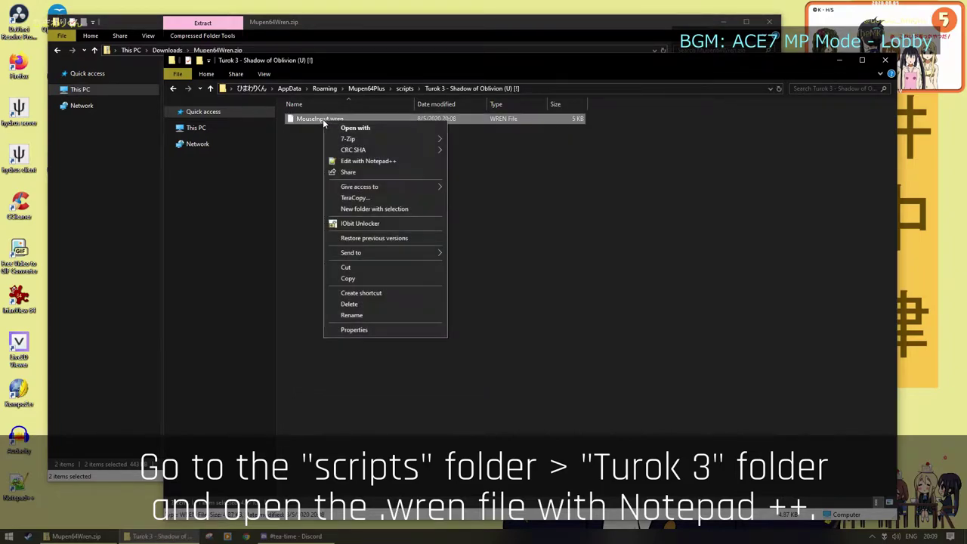
click(359, 162)
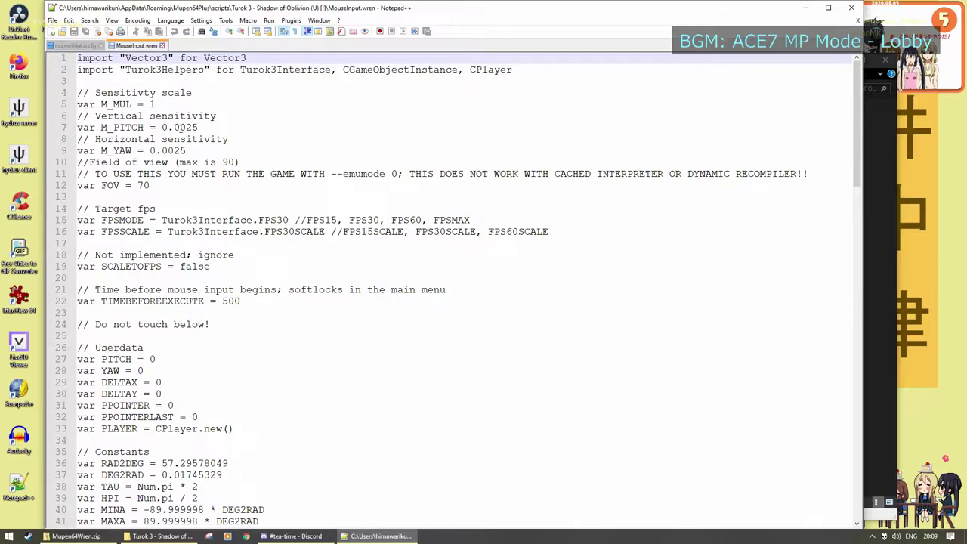
Set the M_PITCH and M_YAW sensitivities to 0.0050 and FOV to 90 in MouseInput.wren
drag(187, 128, 192, 128)
text(50)
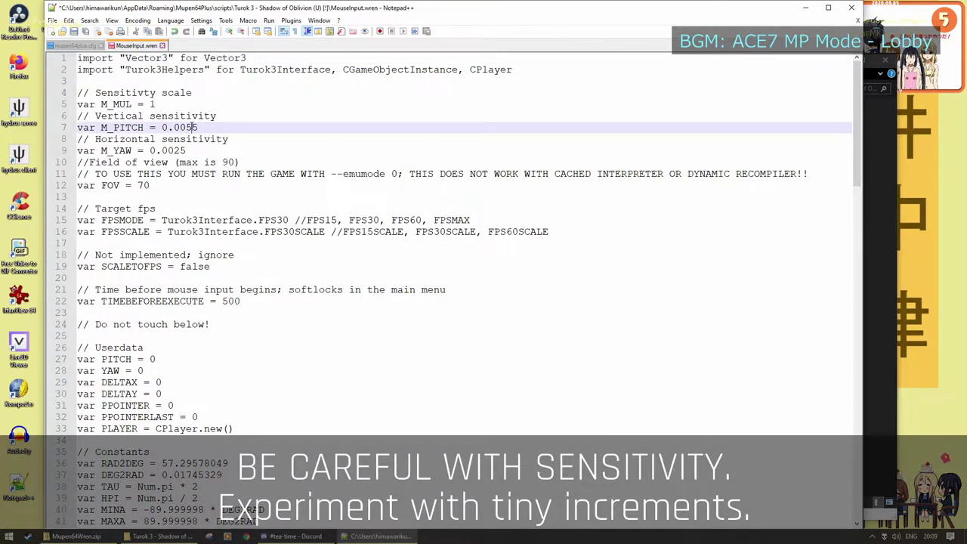
drag(174, 150, 187, 151)
text(50)
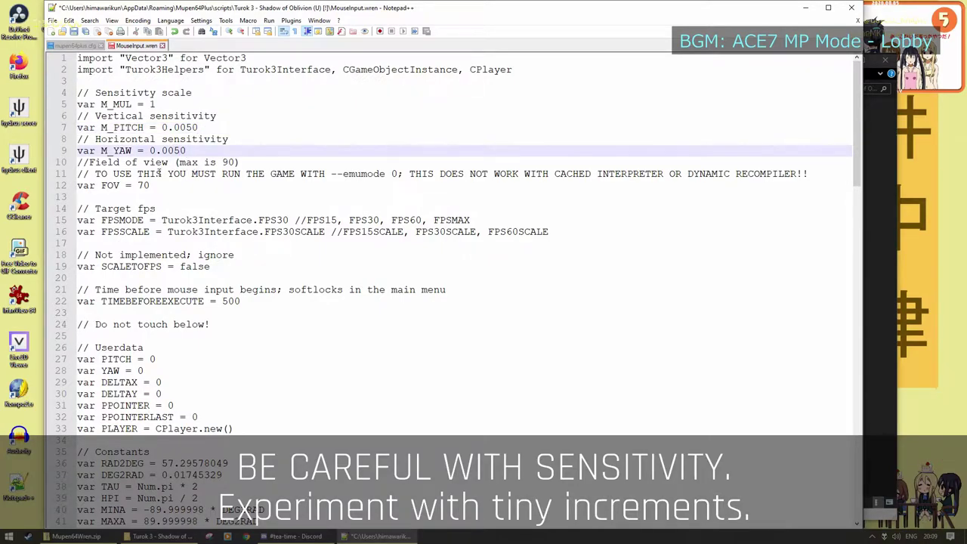
drag(137, 186, 149, 185)
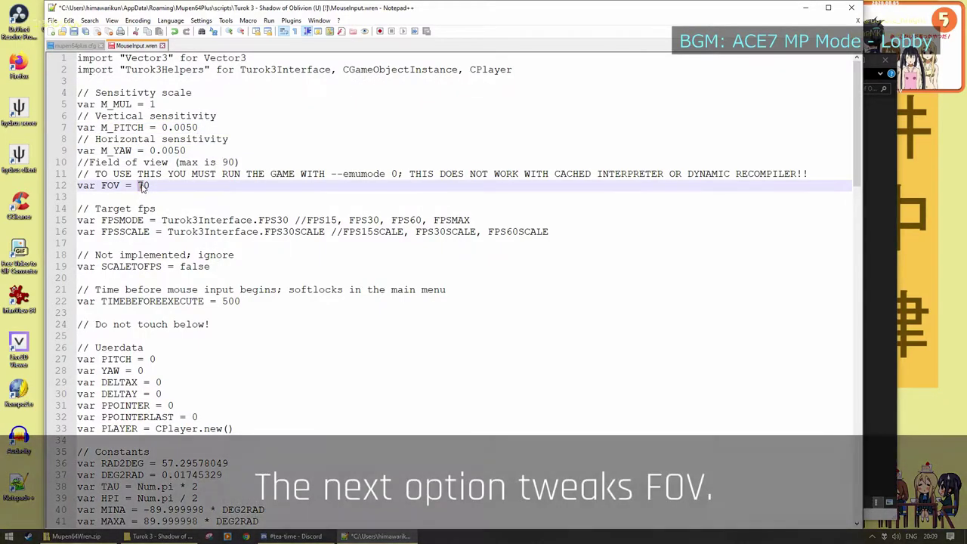
text(90)
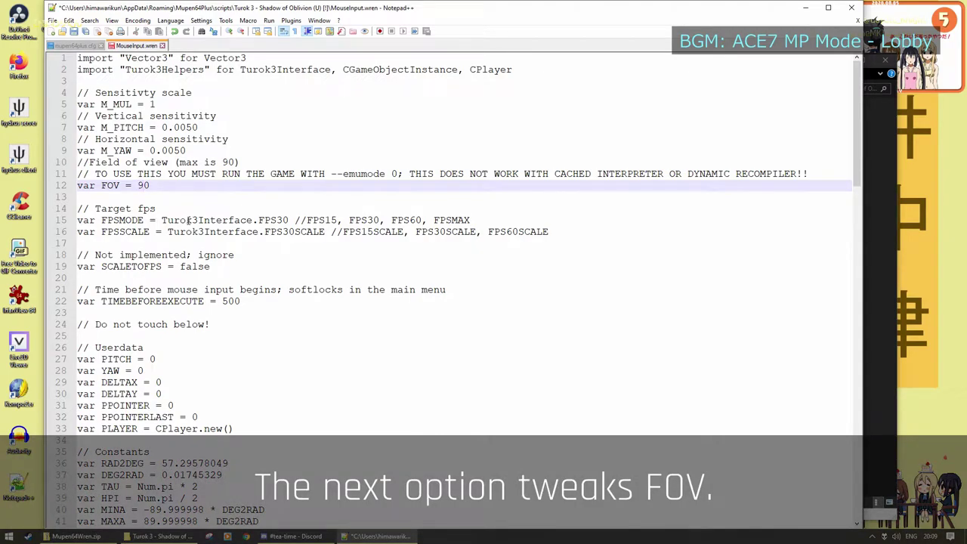
Change FPSMODE to Turok3Interface.FPS60 and FPSSCALE to Turok3Interface.FPS60SCALE
click(279, 220)
key(shift+Left)
text(6)
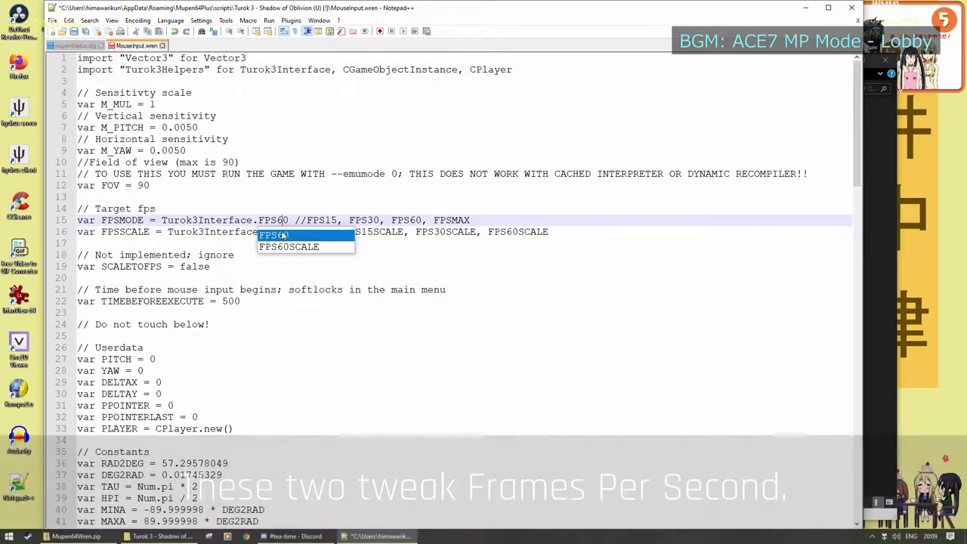
click(234, 231)
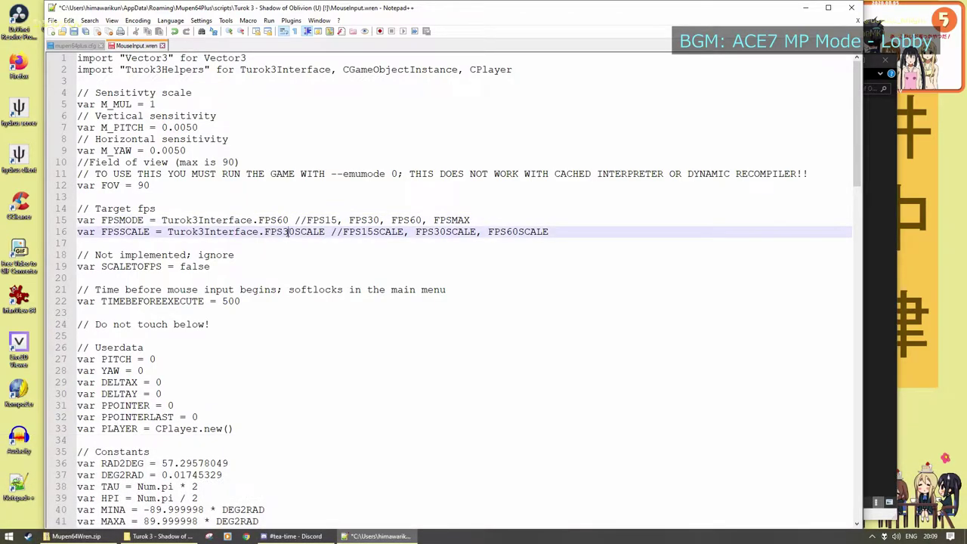
key(shift+Left)
text(6)
click(222, 233)
Save MouseInput.wren and close Notepad++
scroll(231, 231, down, 1)
scroll(226, 227, up, 1)
click(74, 31)
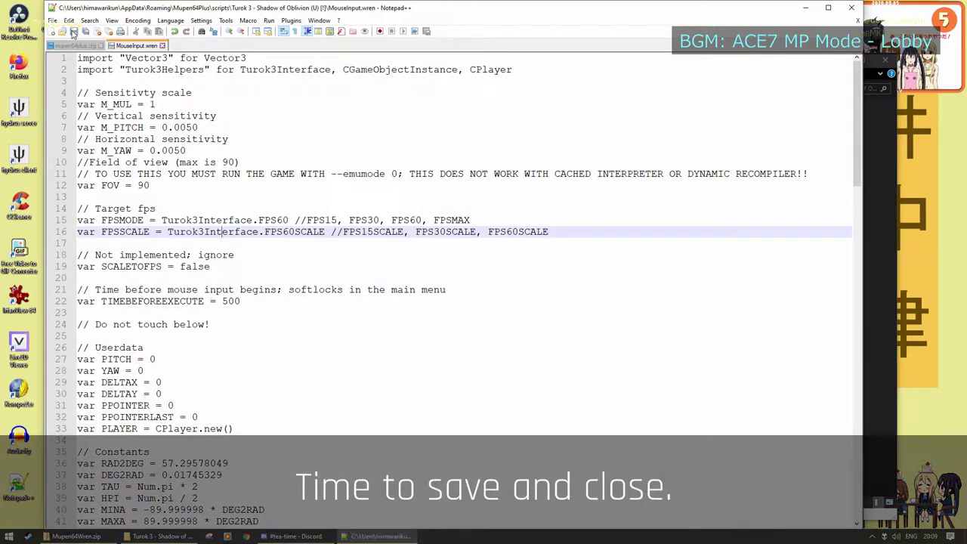
click(852, 7)
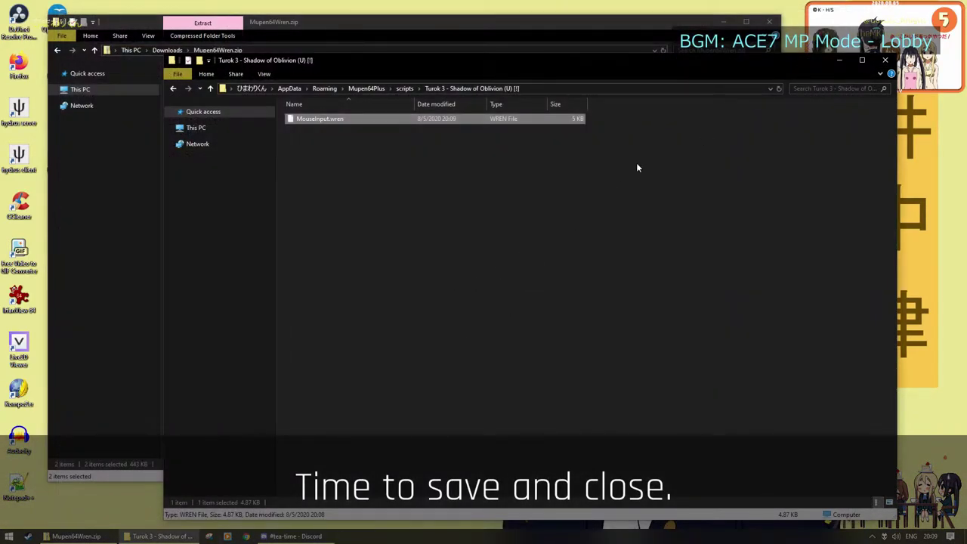
Paste the Turok 3 - Shadow of Oblivion ROM into the main Mupen64Plus folder and launch it with mupen64plus-ui-console.exe
key(alt+Up)
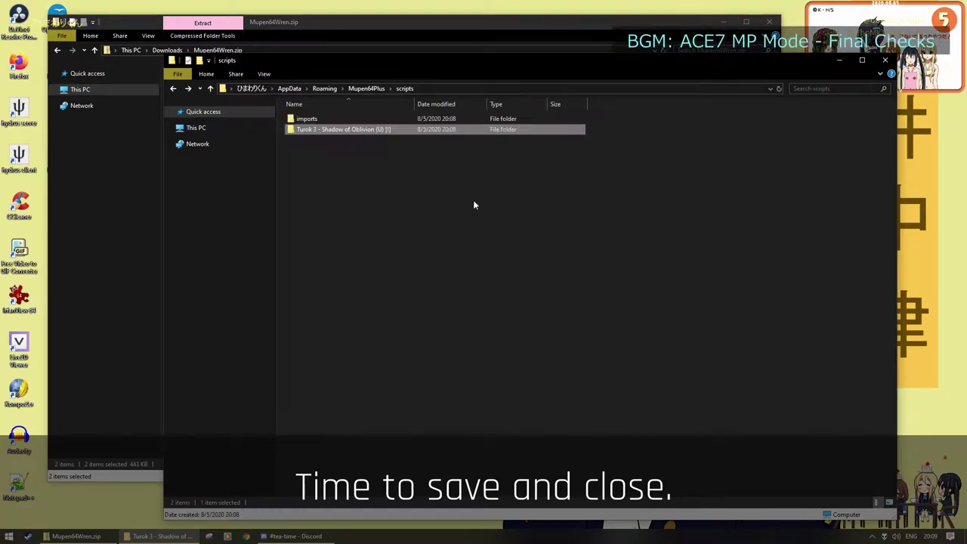
key(alt+Up)
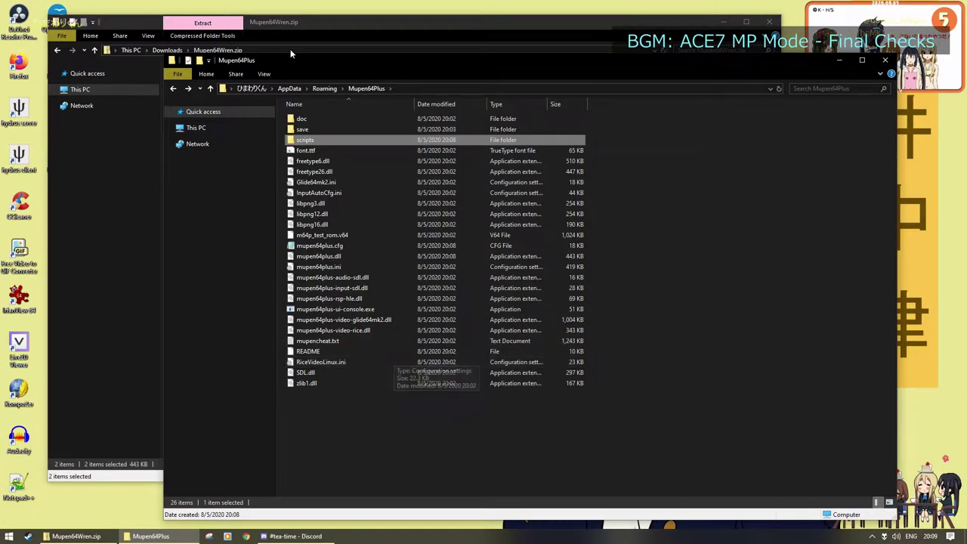
right_click(287, 281)
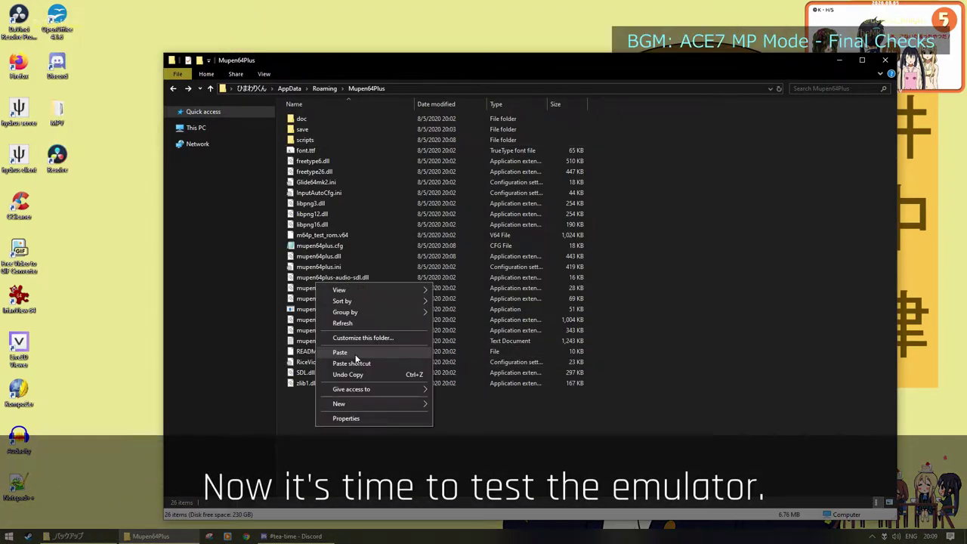
key(Escape)
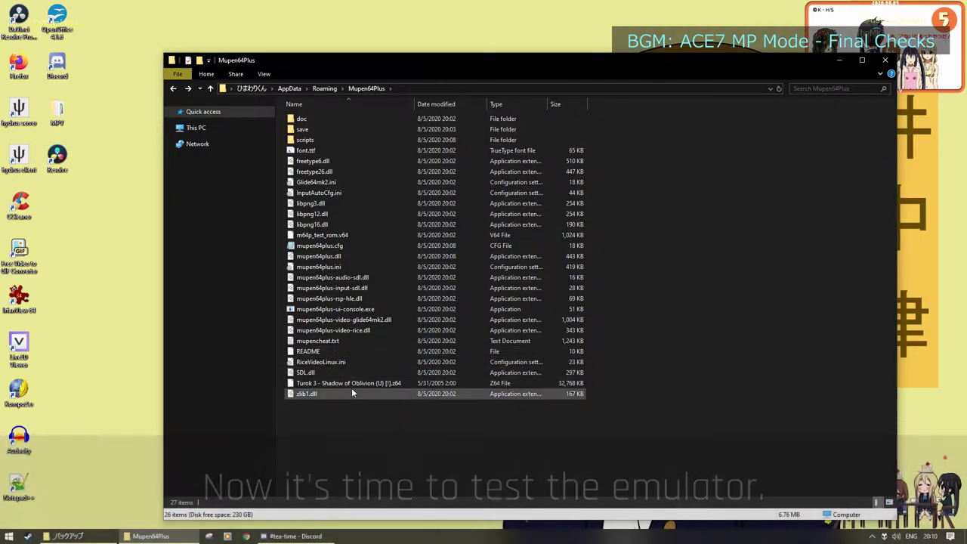
click(348, 383)
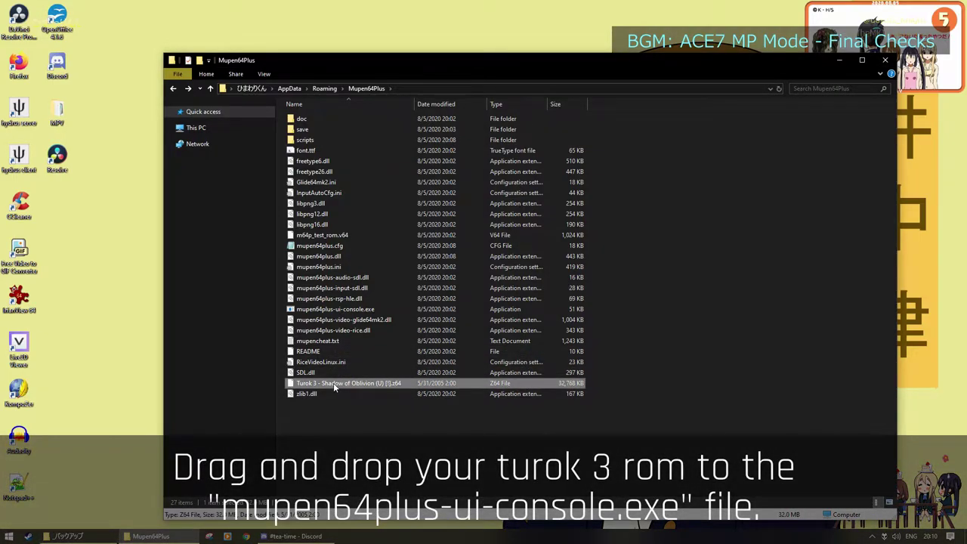
drag(335, 387, 369, 310)
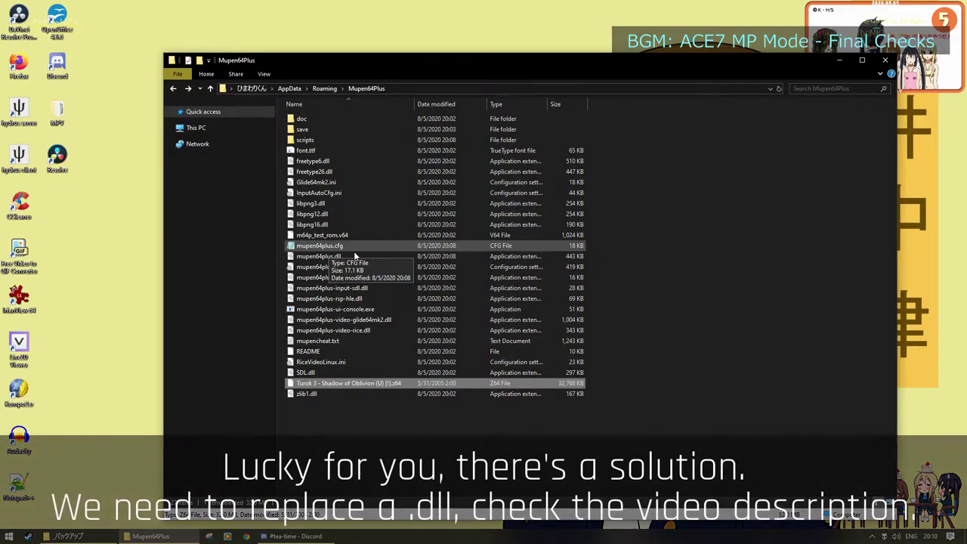
Replace mupen64plus-input-sdl.dll in the Mupen64Plus folder with the version from Downloads, overwriting the existing file
click(78, 538)
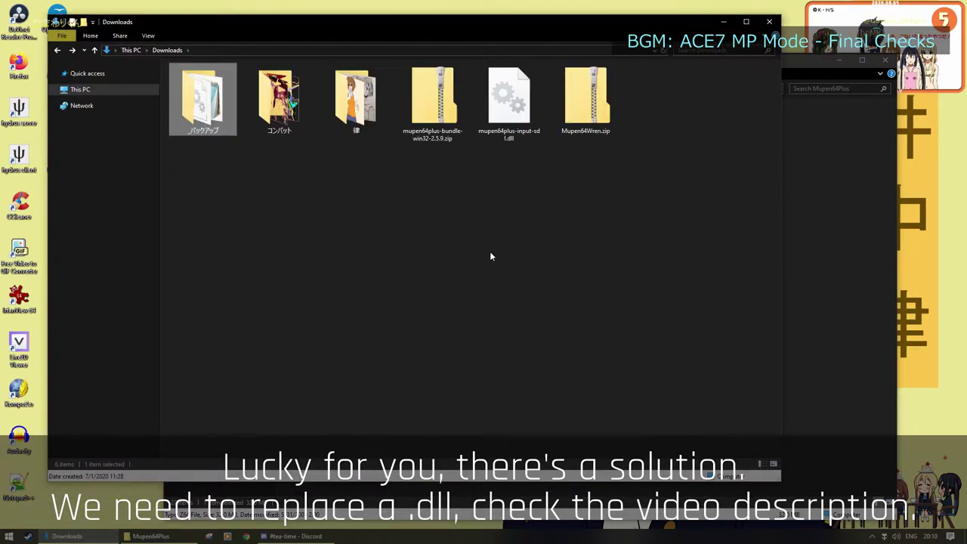
click(510, 112)
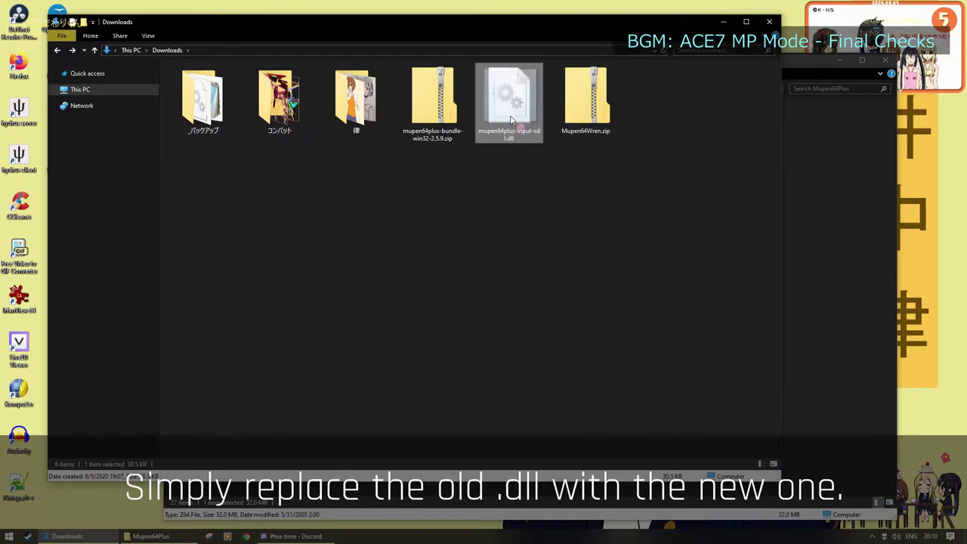
drag(511, 120, 824, 348)
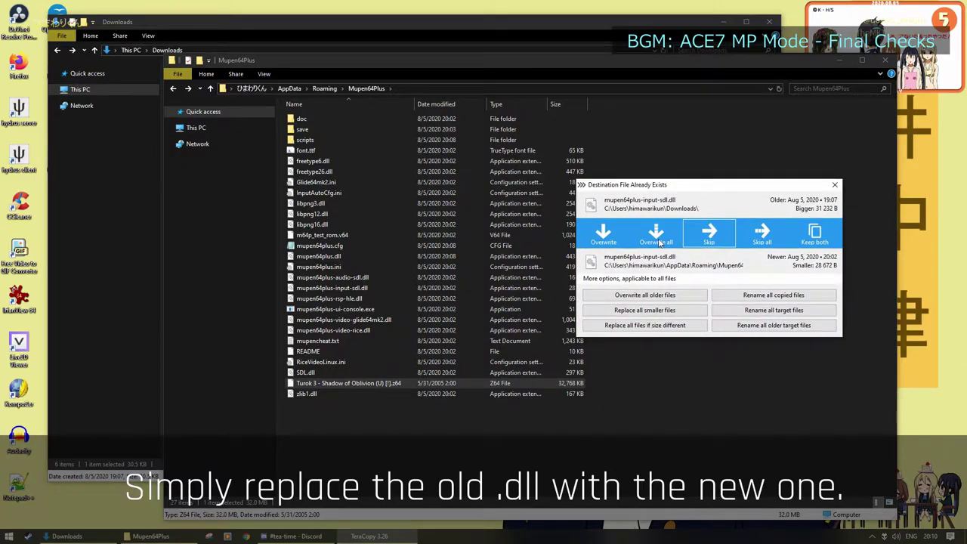
click(657, 238)
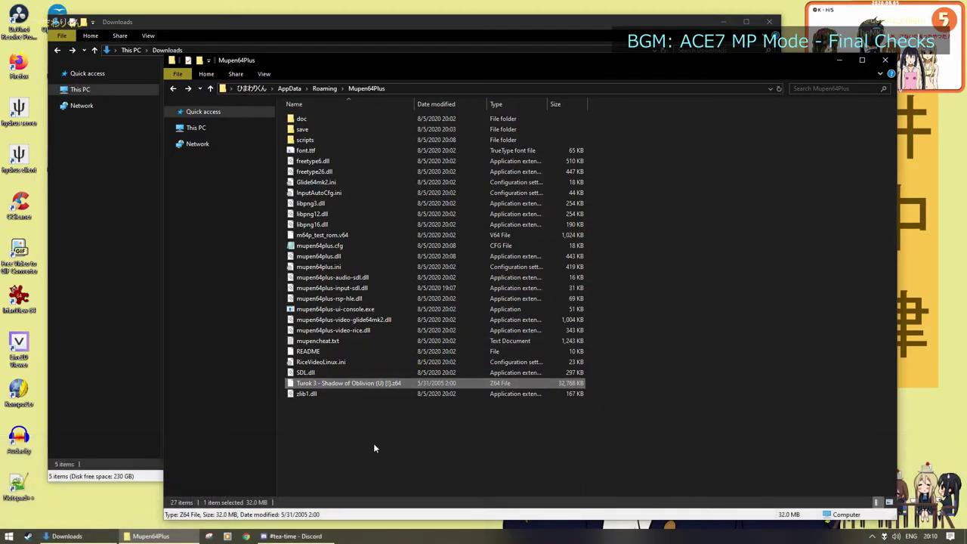
Stop the background music and launch the Turok 3 - Shadow of Oblivion ROM with mupen64plus-ui-console.exe
click(388, 430)
click(330, 383)
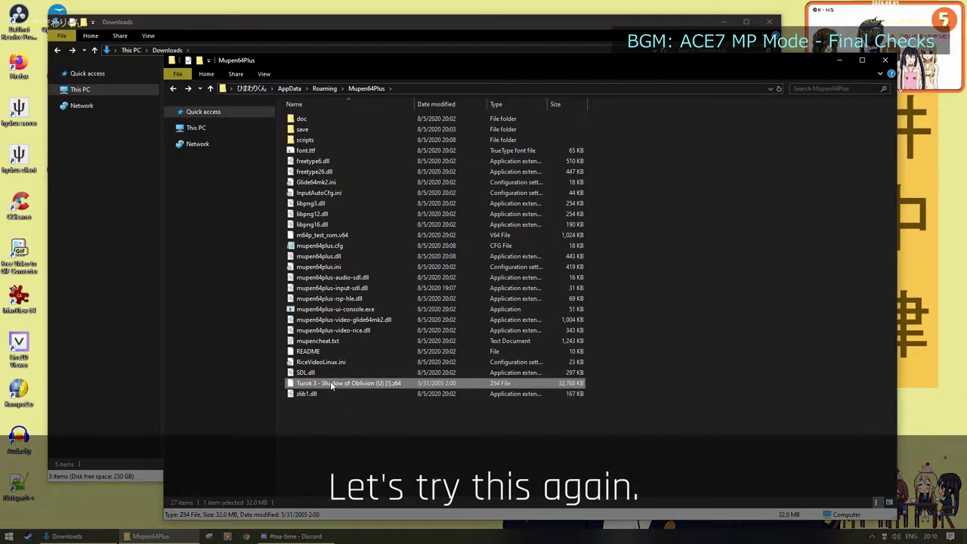
right_click(885, 537)
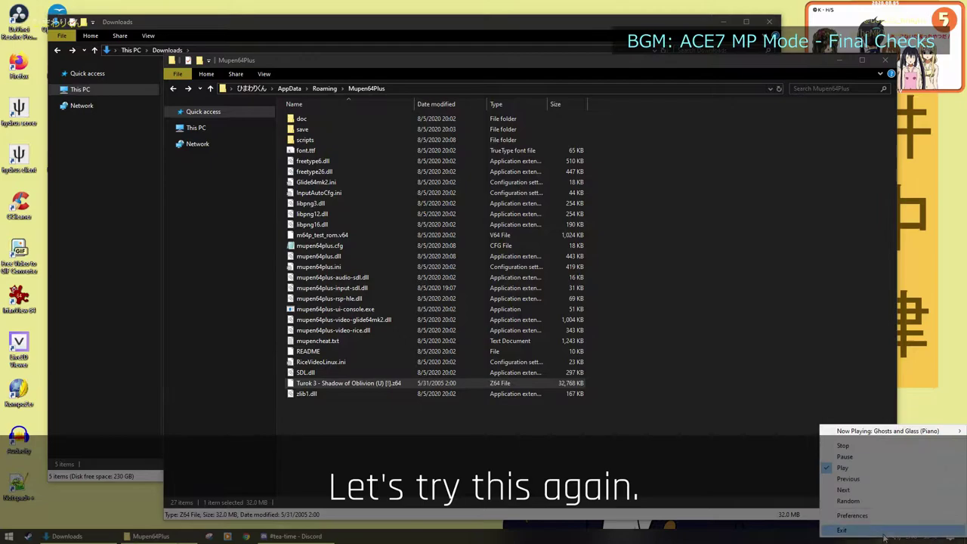
click(844, 445)
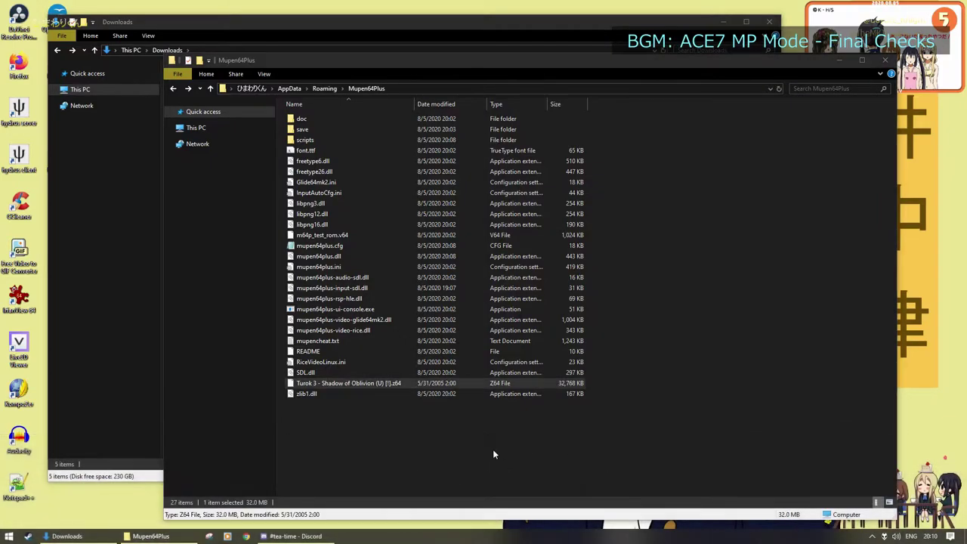
click(493, 448)
click(336, 384)
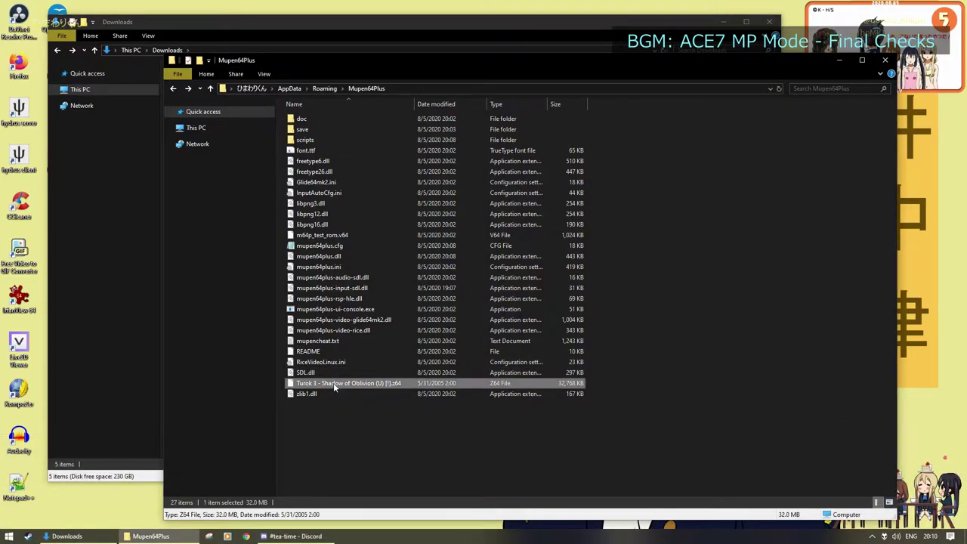
drag(324, 385, 353, 314)
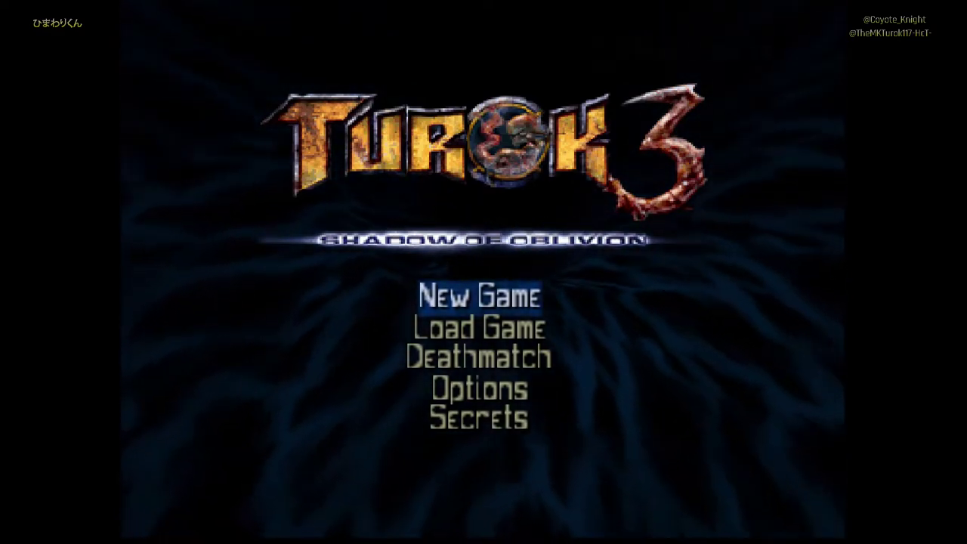
Start a new game on Normal difficulty with Joseph as the character
key(Return)
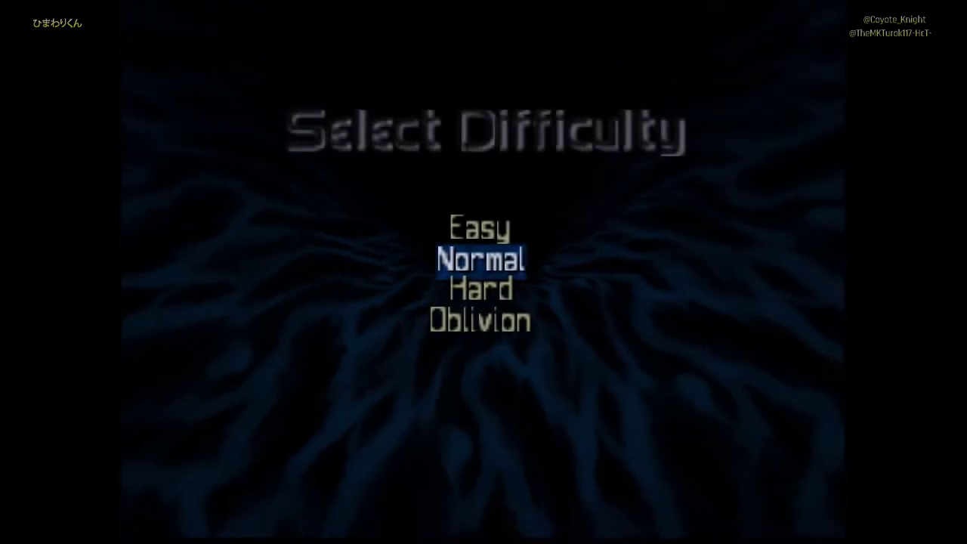
key(Escape)
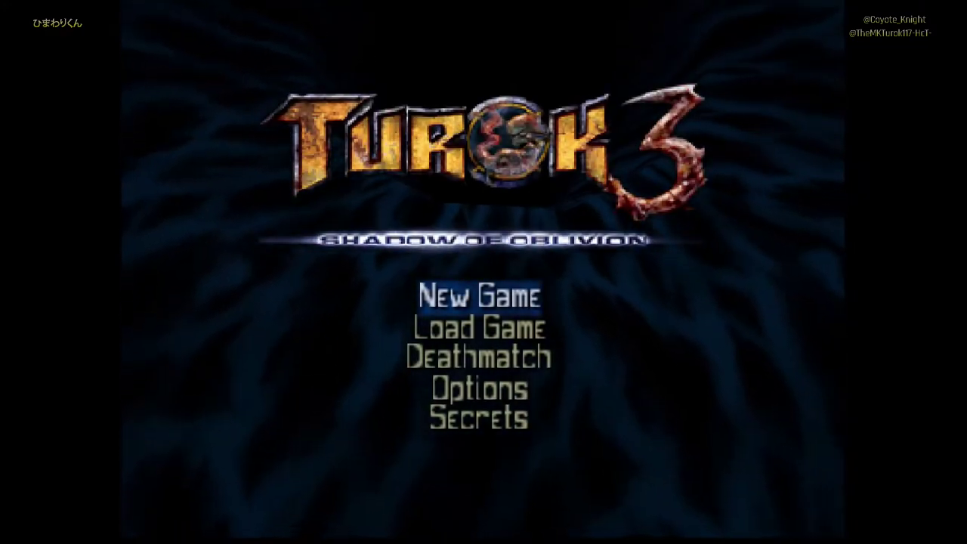
key(Return)
key(Return)
key(Return)
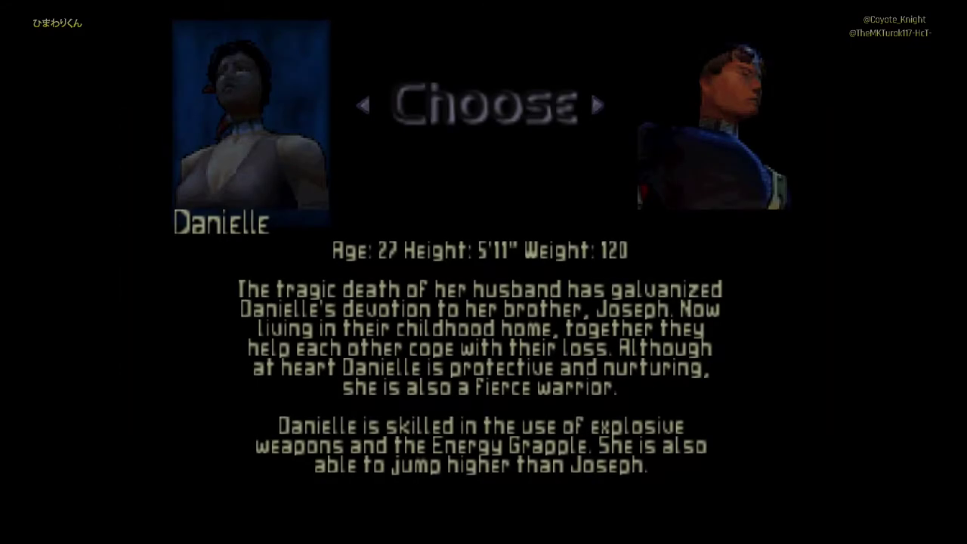
key(Right)
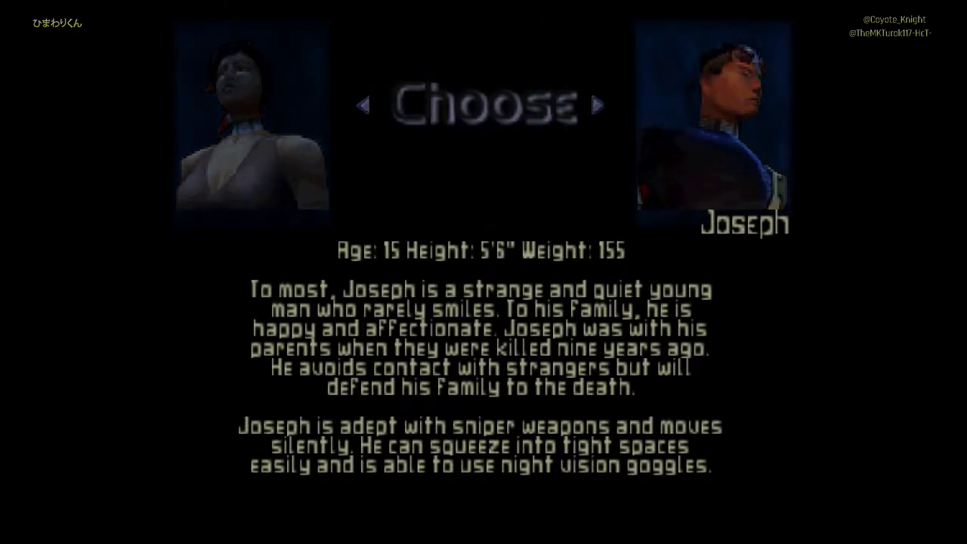
key(Return)
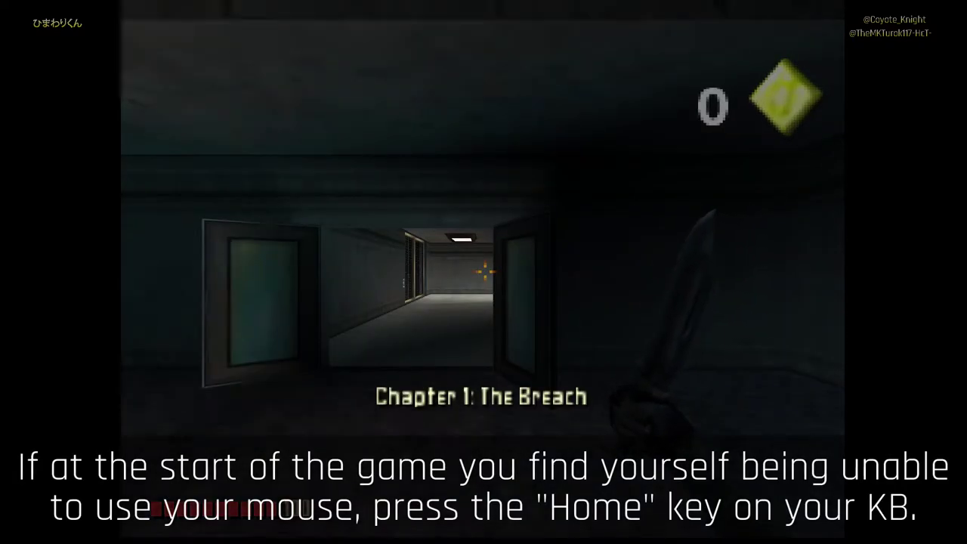
Test mouse look and keyboard movement by walking through the opening lobby of Chapter 1: The Breach
click(485, 271)
key(w)
key(ctrl)
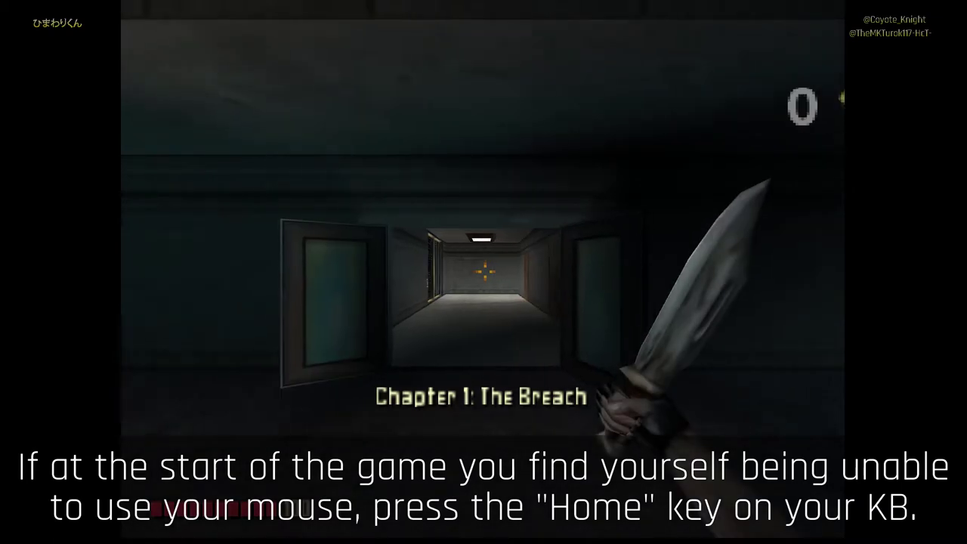
key(w)
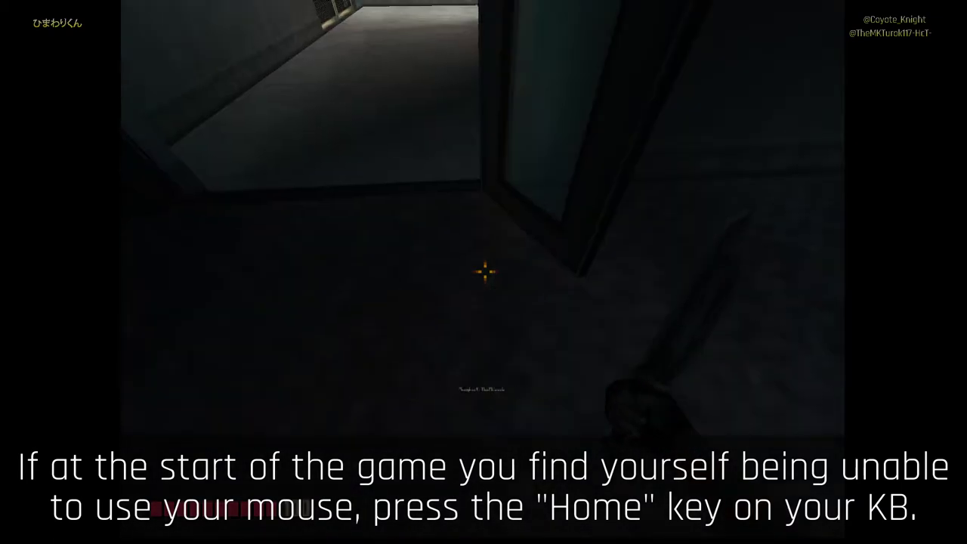
key(w)
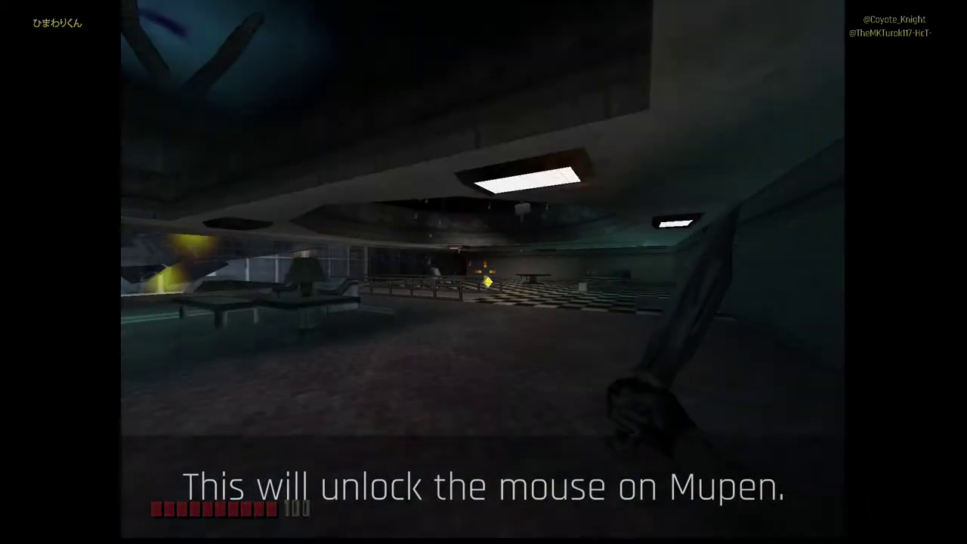
key(w)
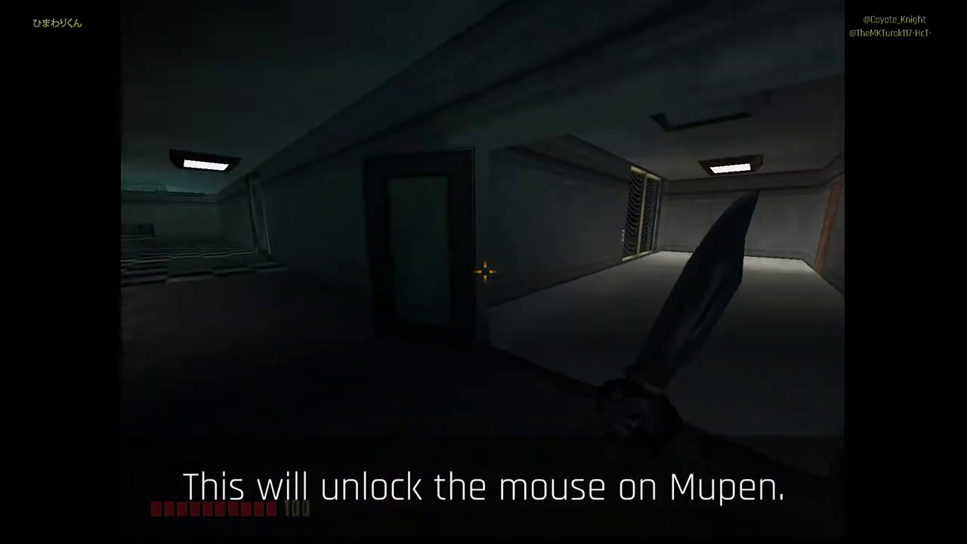
key(w)
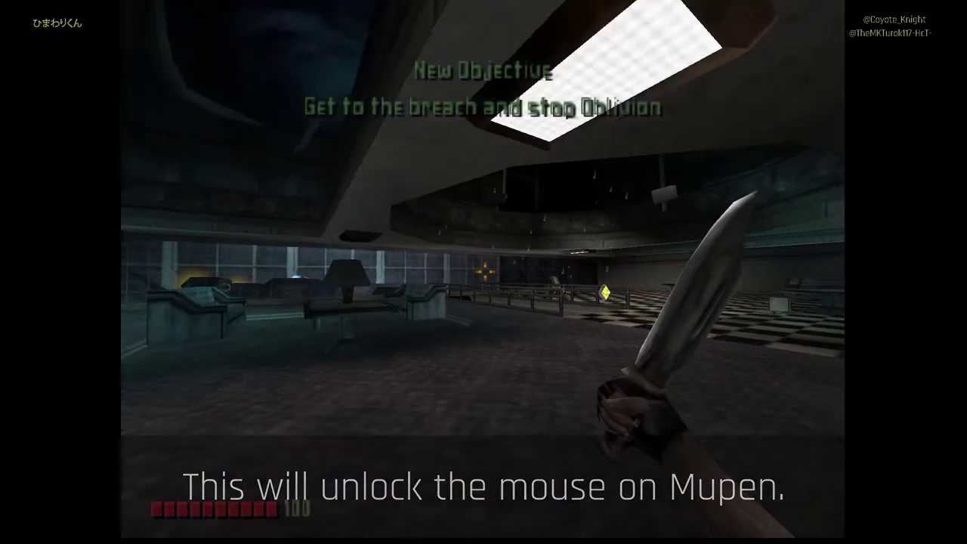
key(w)
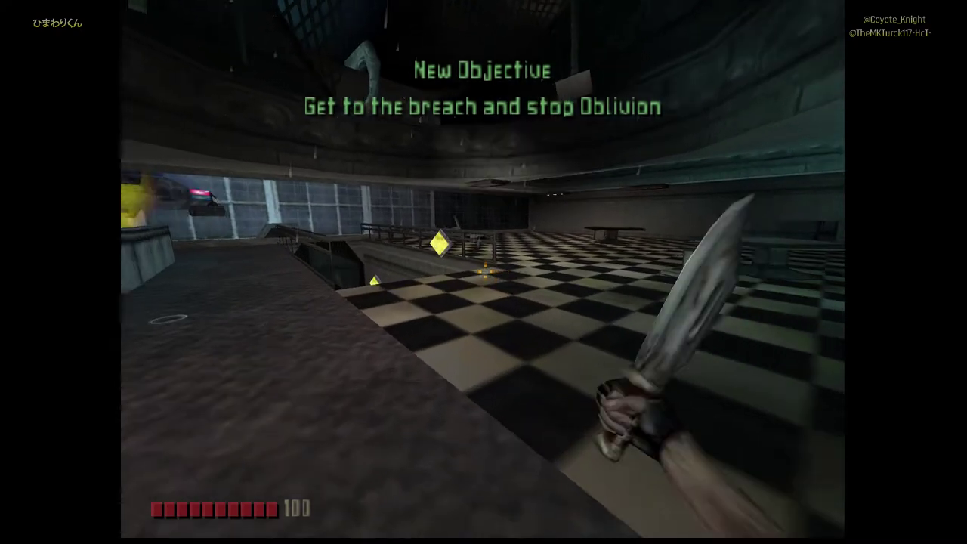
key(Left)
key(w)
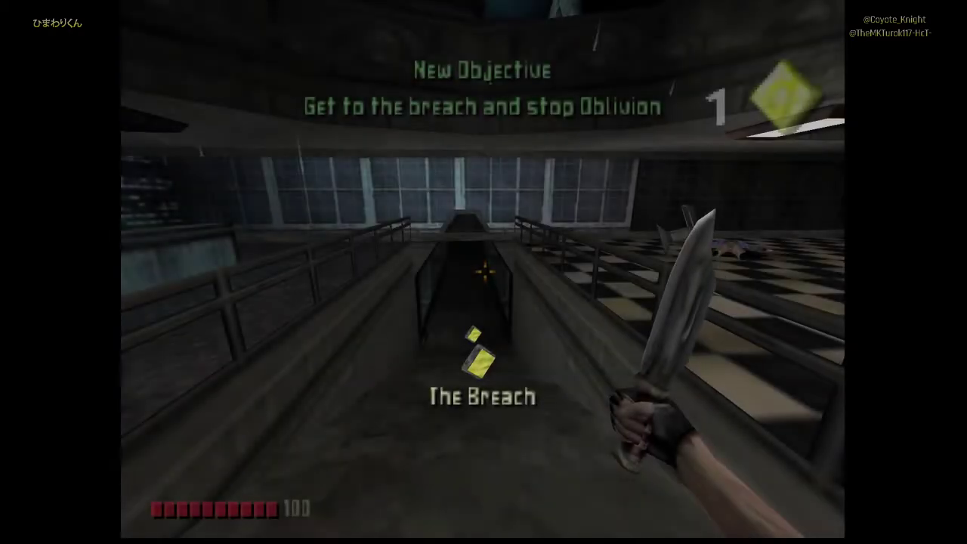
Pause the game, set Resolution to High in the Display Options and resume play
key(Escape)
key(Down)
key(Down)
key(Down)
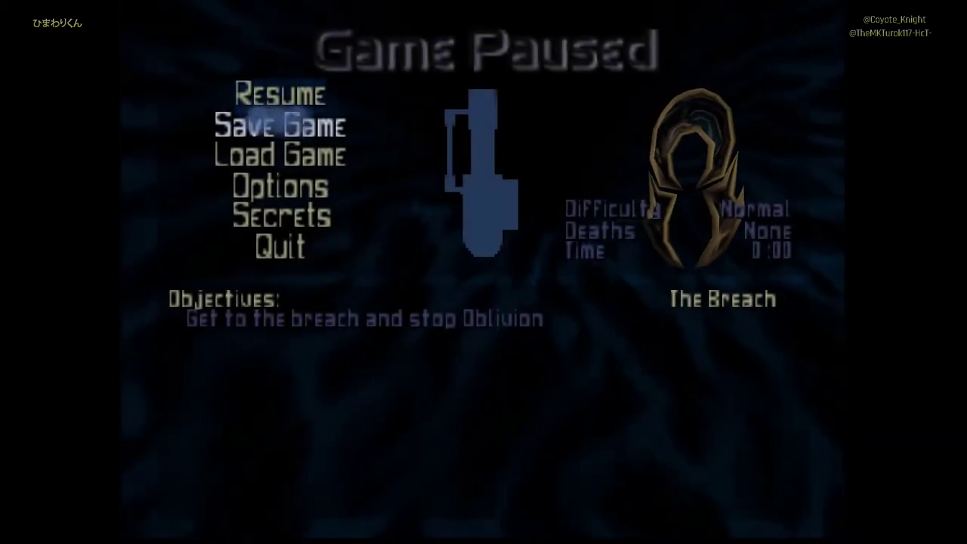
key(Return)
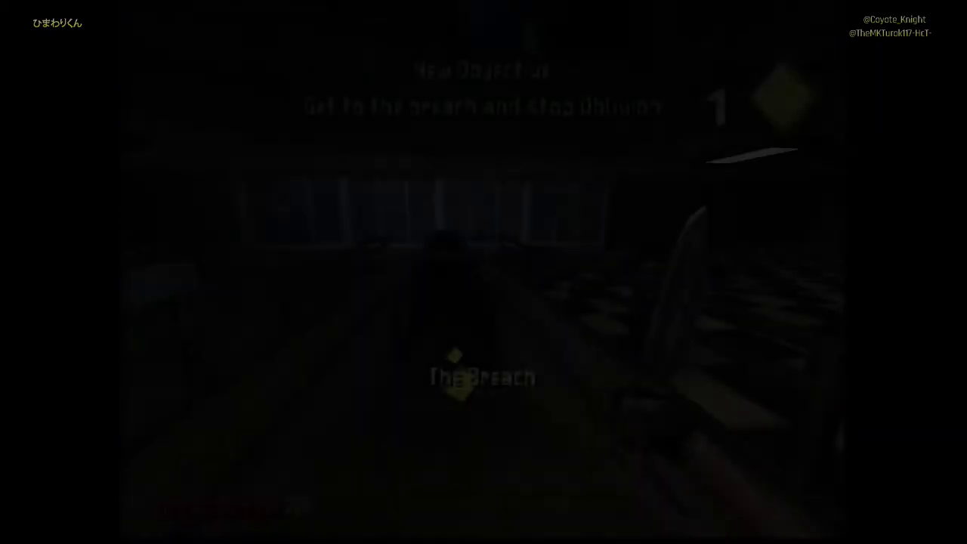
key(Escape)
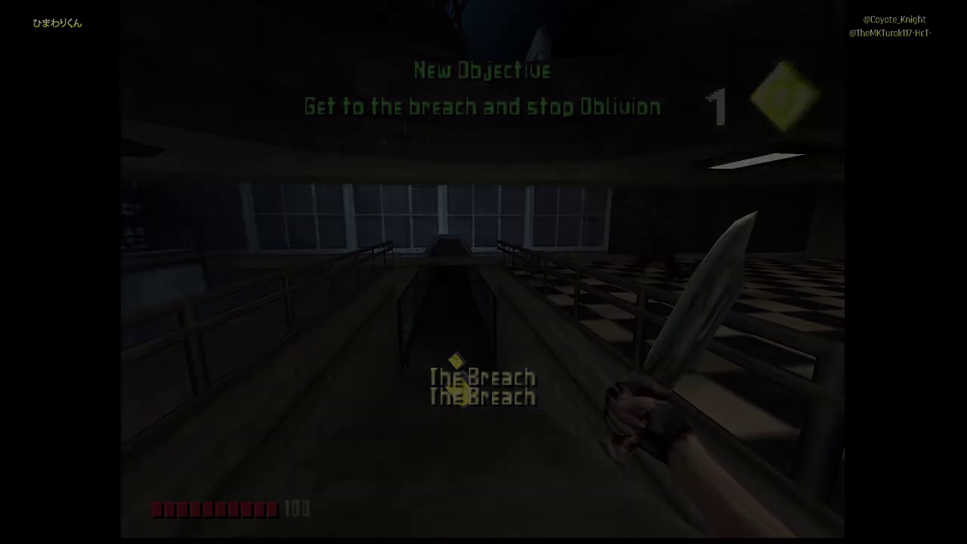
key(Return)
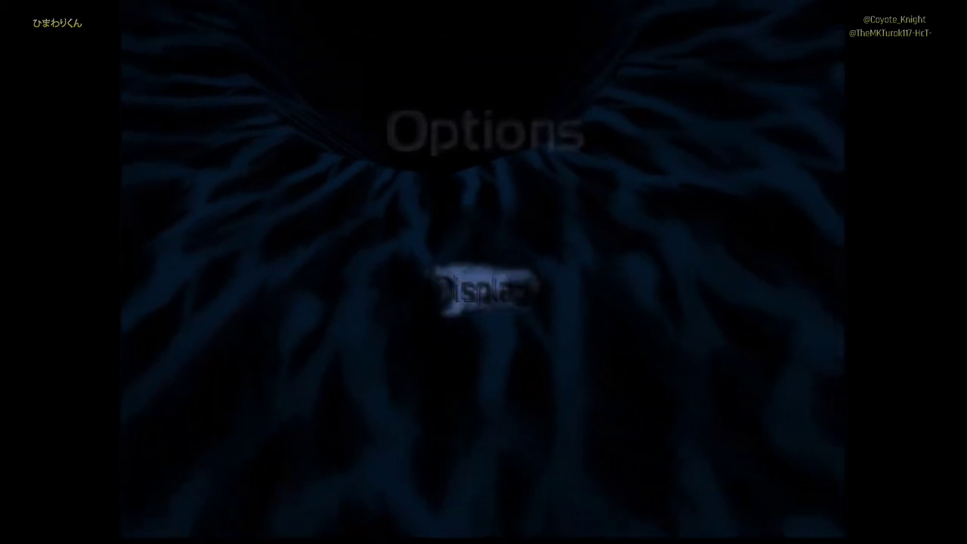
key(Right)
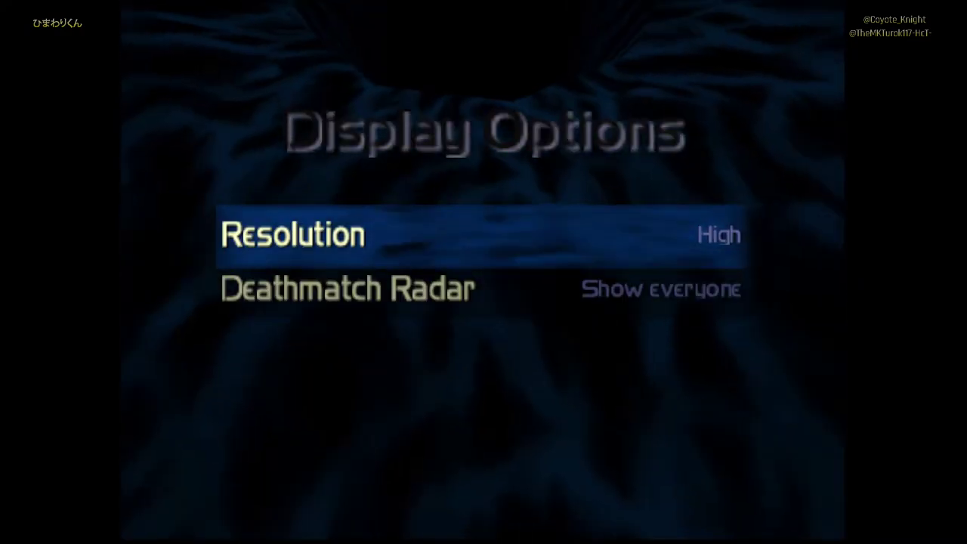
key(Escape)
key(Escape)
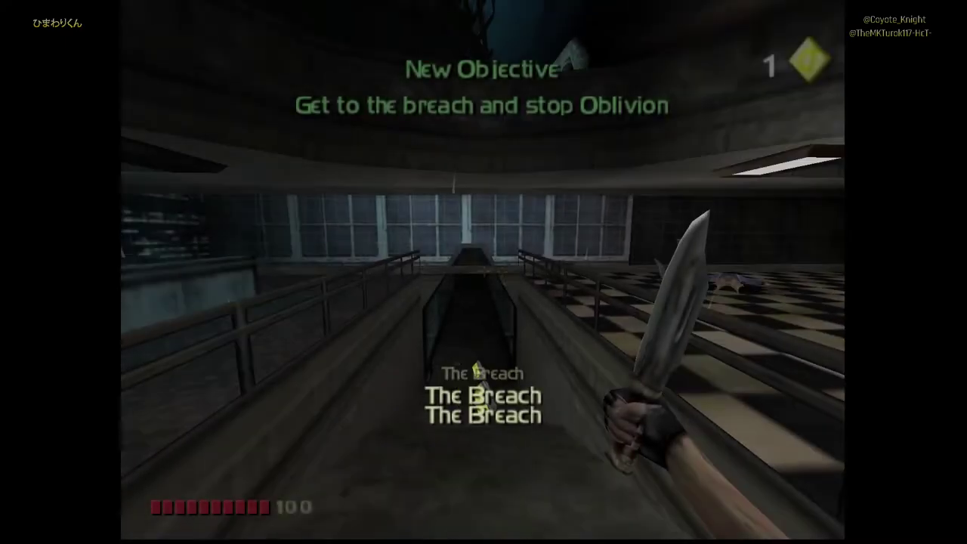
Test the controls further by walking down the corridor into the caged lift and collecting the life force inside
key(w)
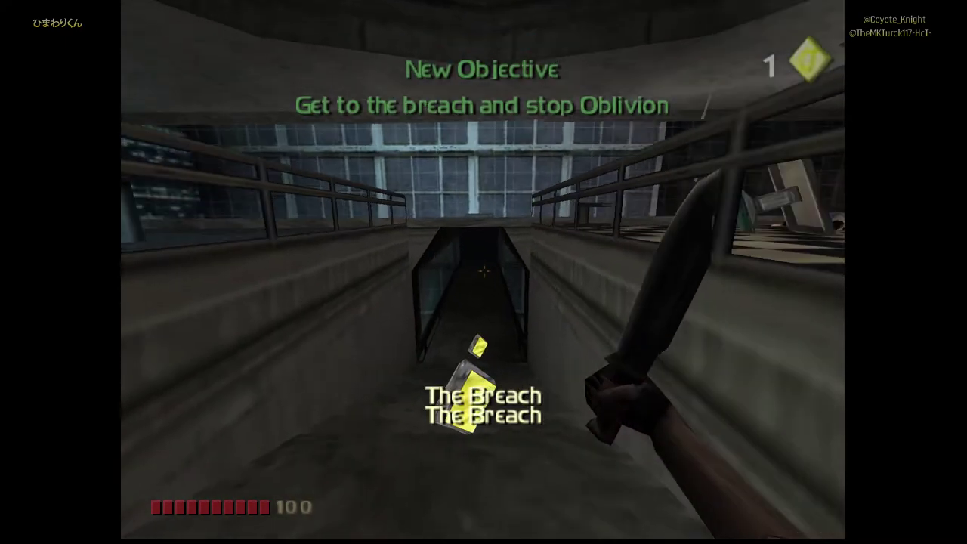
key(Up)
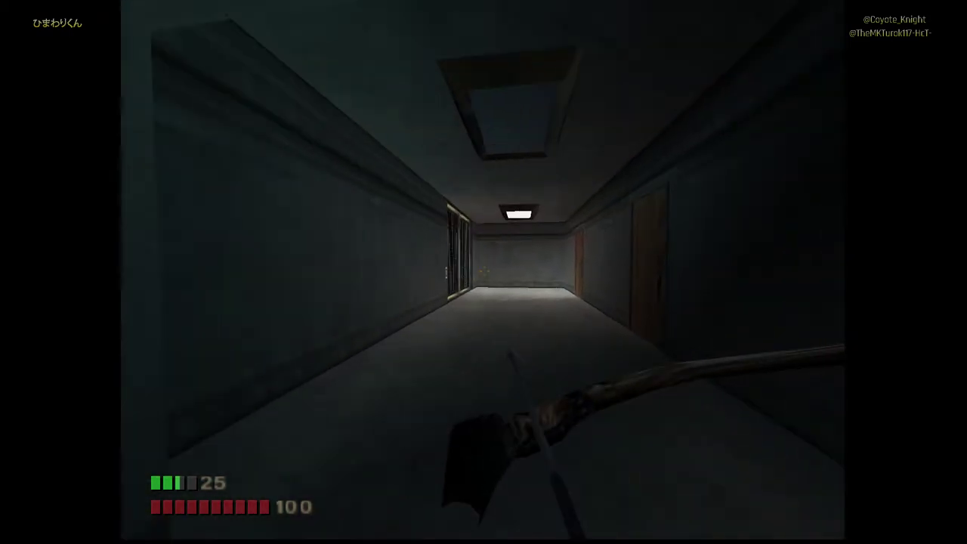
key(w)
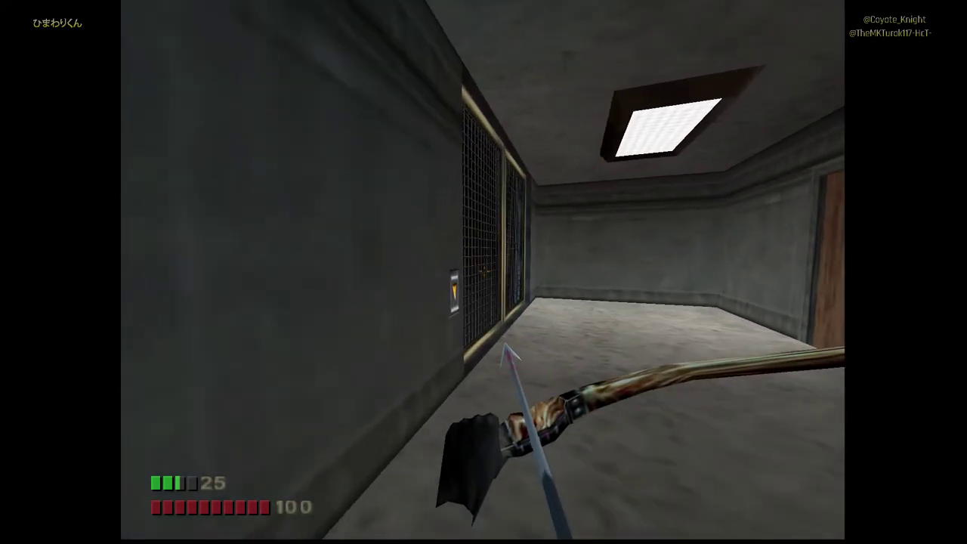
key(w)
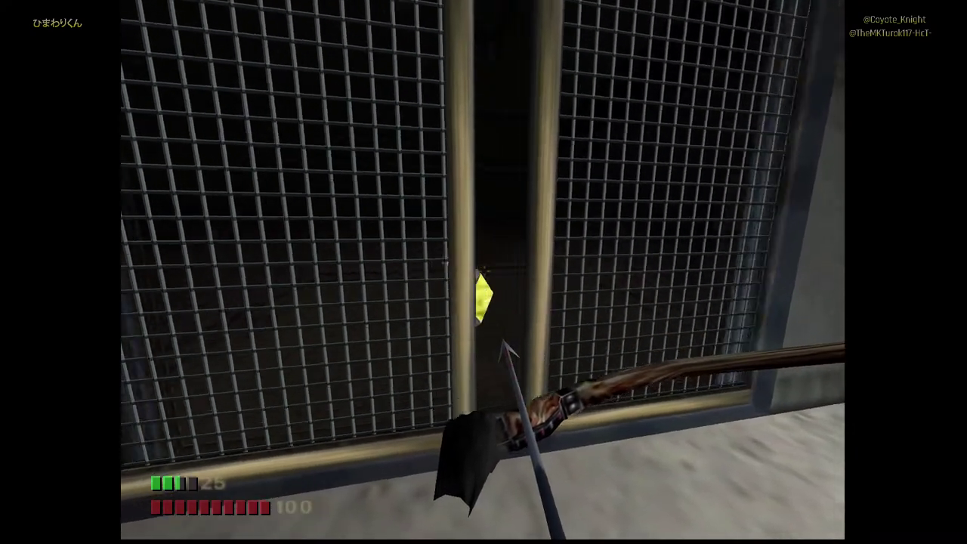
key(Up)
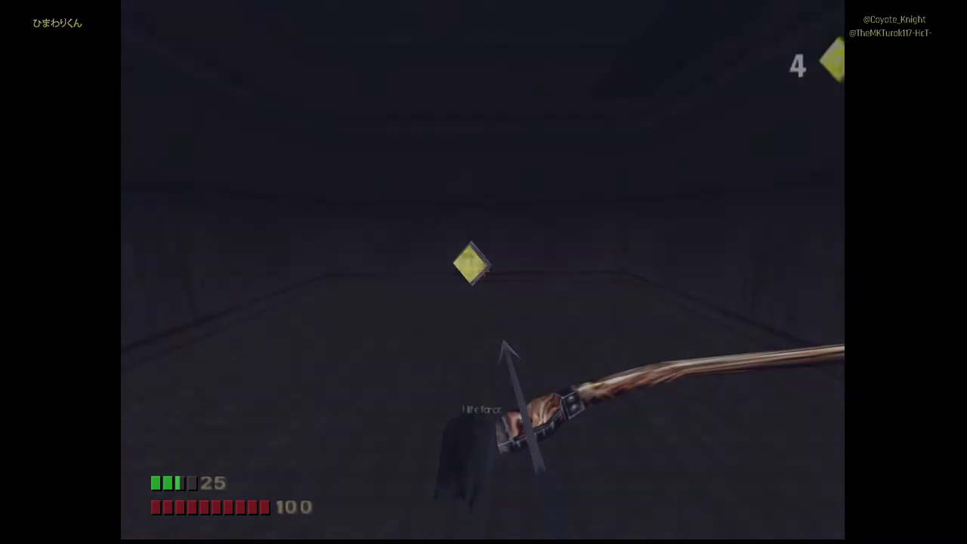
key(w)
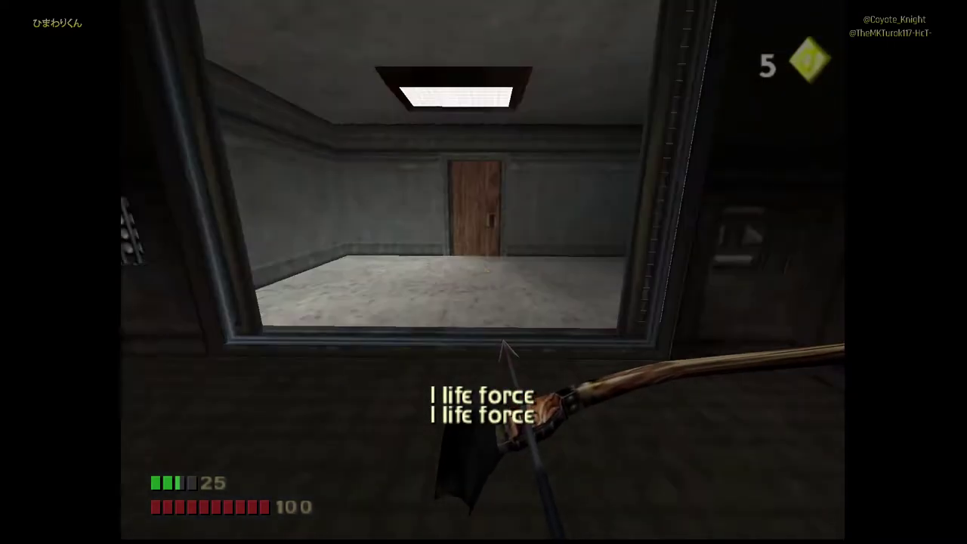
key(w)
key(s)
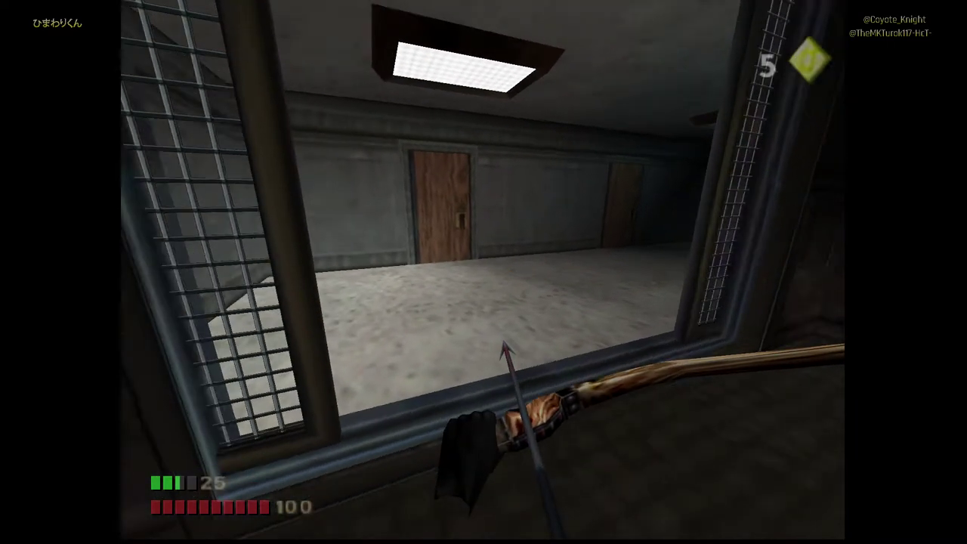
key(Down)
key(Left)
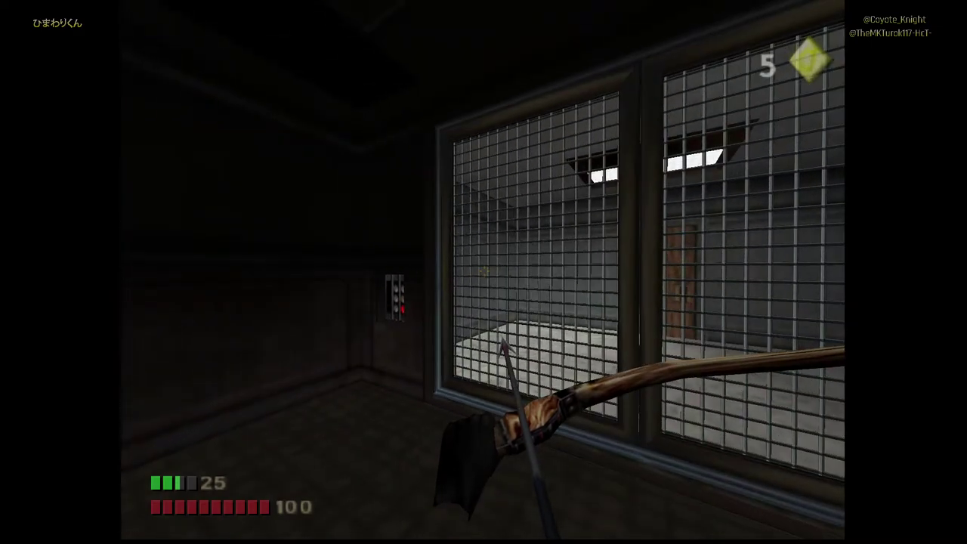
Check the mouse look inside the caged lift by facing its doors, and quit the game
key(Right)
key(Up)
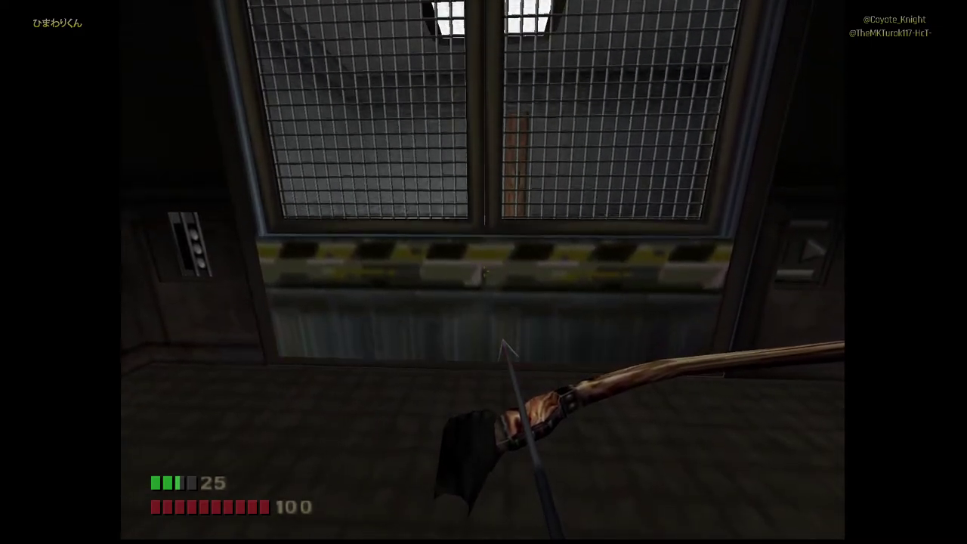
key(Escape)
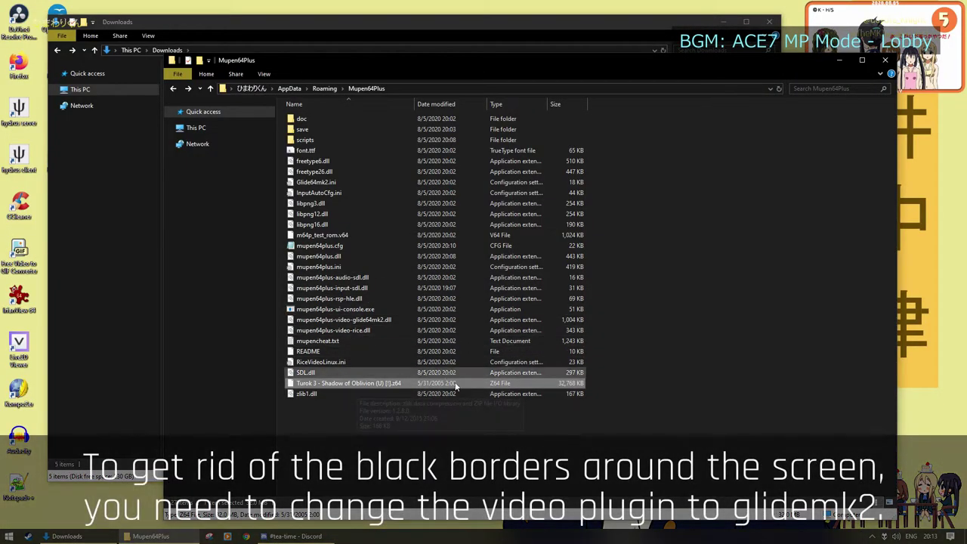
Open mupen64plus.cfg for editing in Notepad++ and search it for "aspect" to reach the wide screen aspect setting
right_click(323, 252)
click(367, 301)
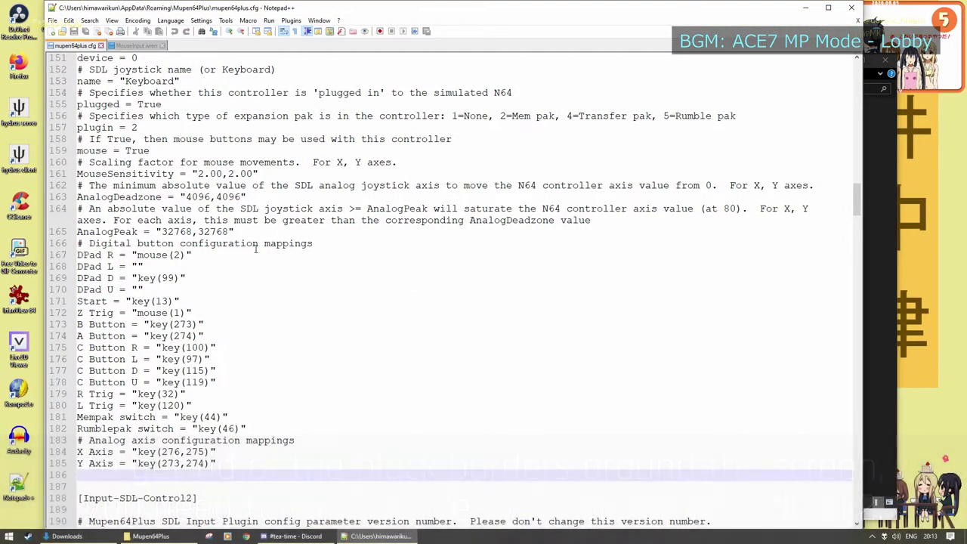
key(ctrl+f)
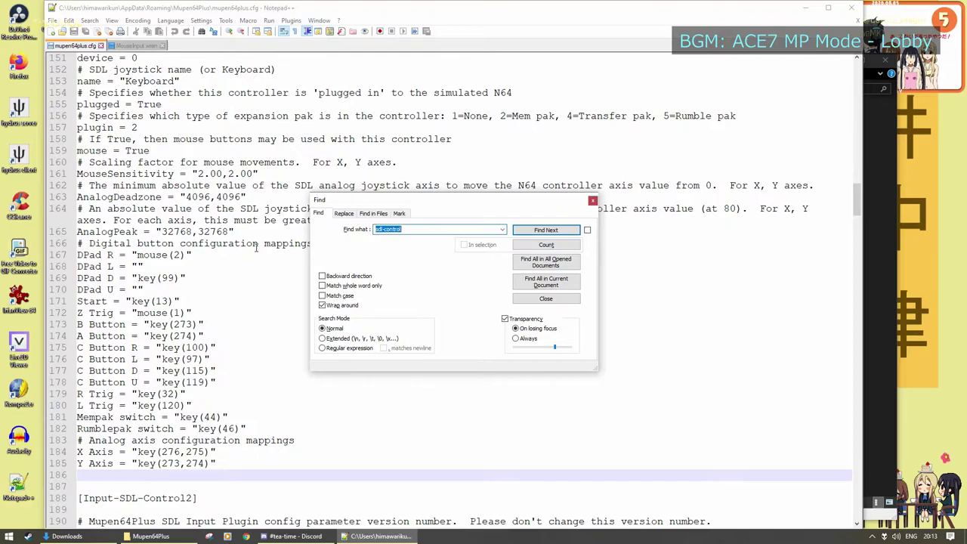
text(aspect)
key(Return)
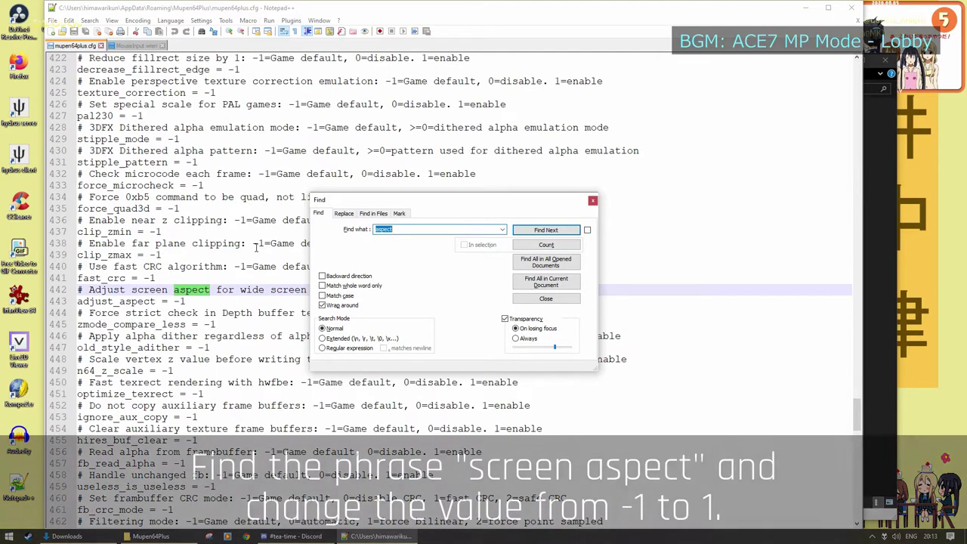
key(Escape)
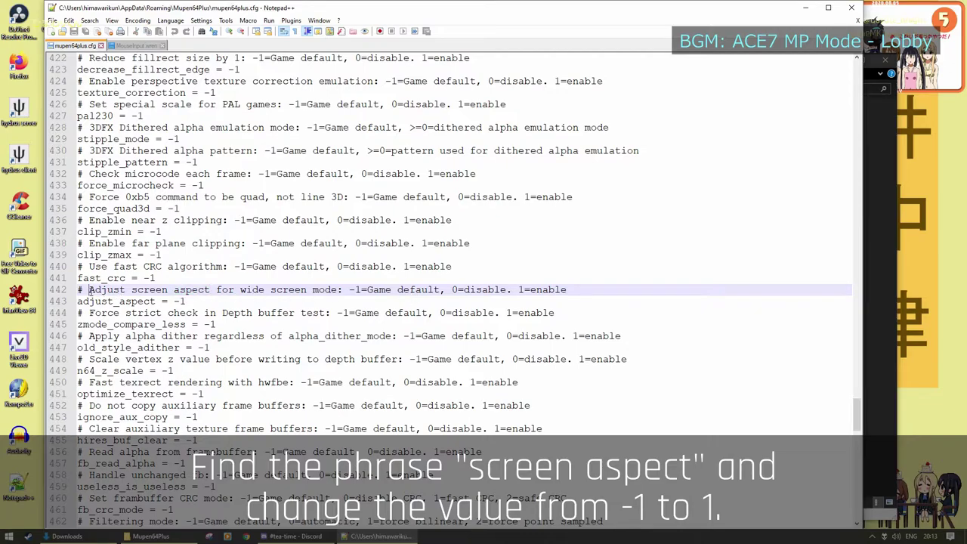
Set adjust_aspect to 1 to enable screen aspect adjustment for wide screen mode
click(182, 301)
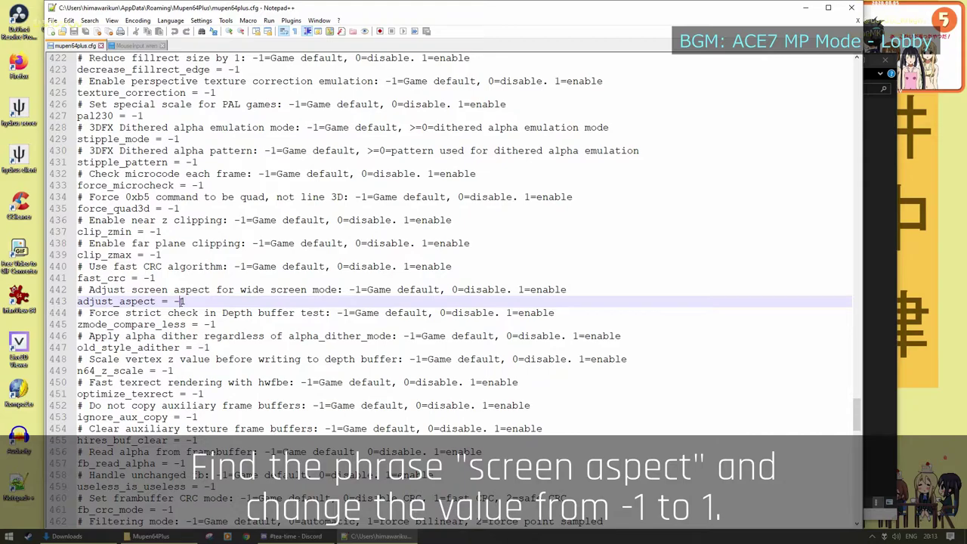
double_click(181, 301)
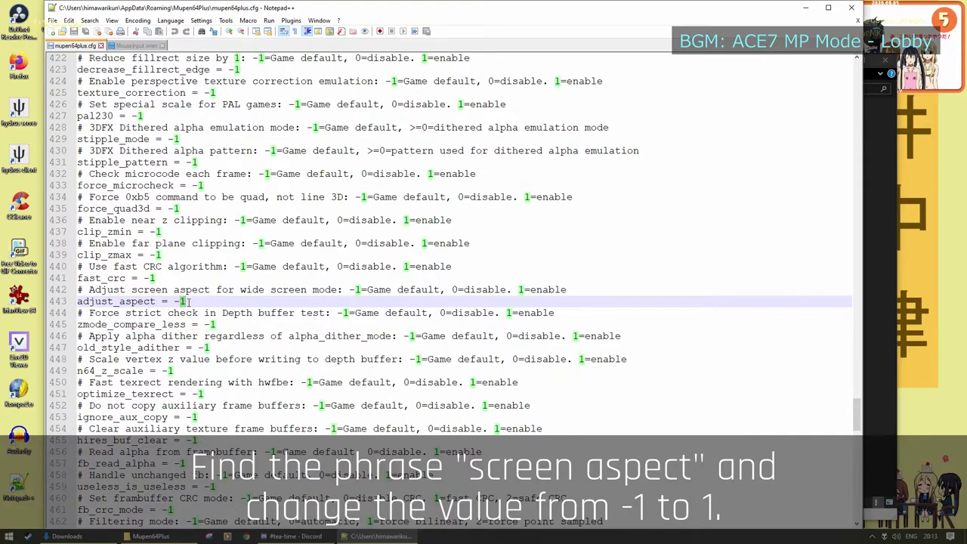
click(179, 301)
key(BackSpace)
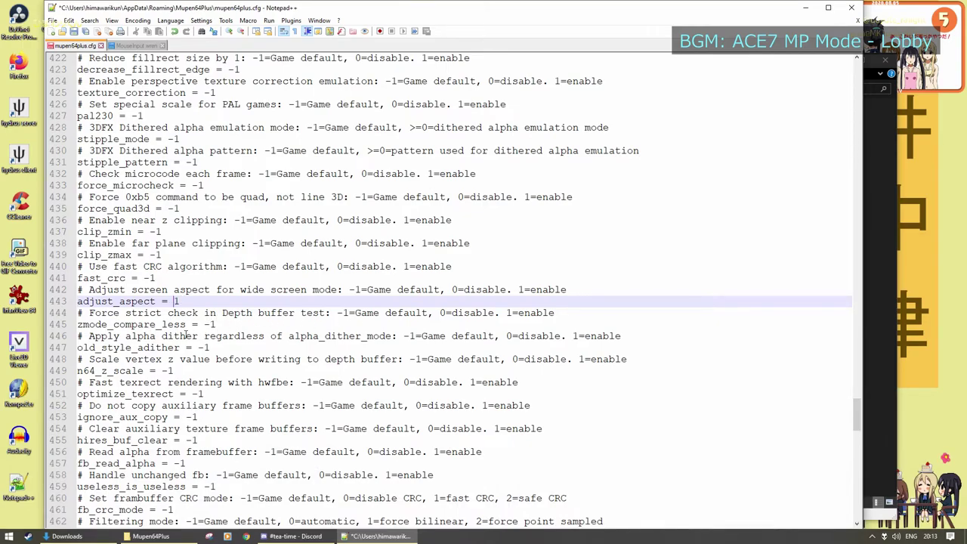
Set the aspect value under the Aspect ratio comment to 1 (Force 16:9), then save and close the config file
scroll(186, 334, down, 6)
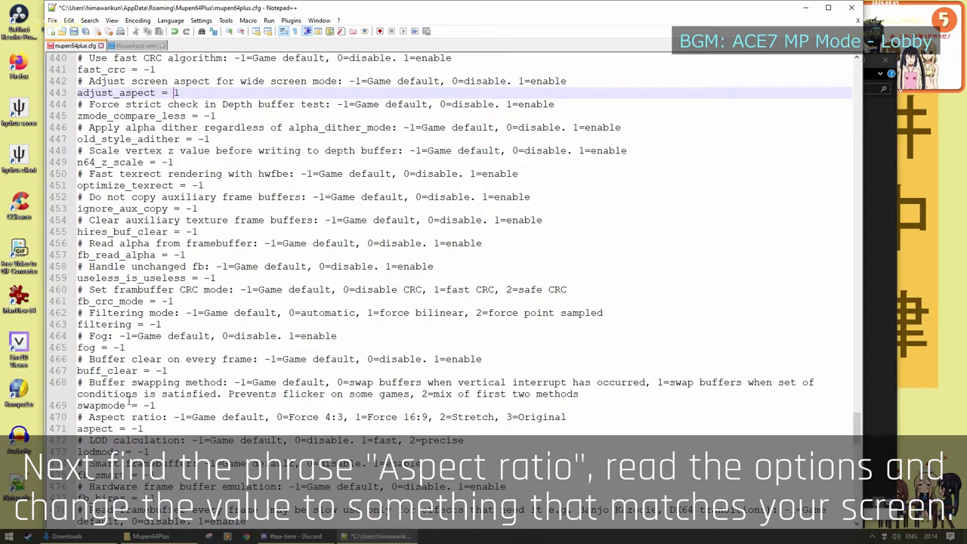
drag(90, 417, 213, 417)
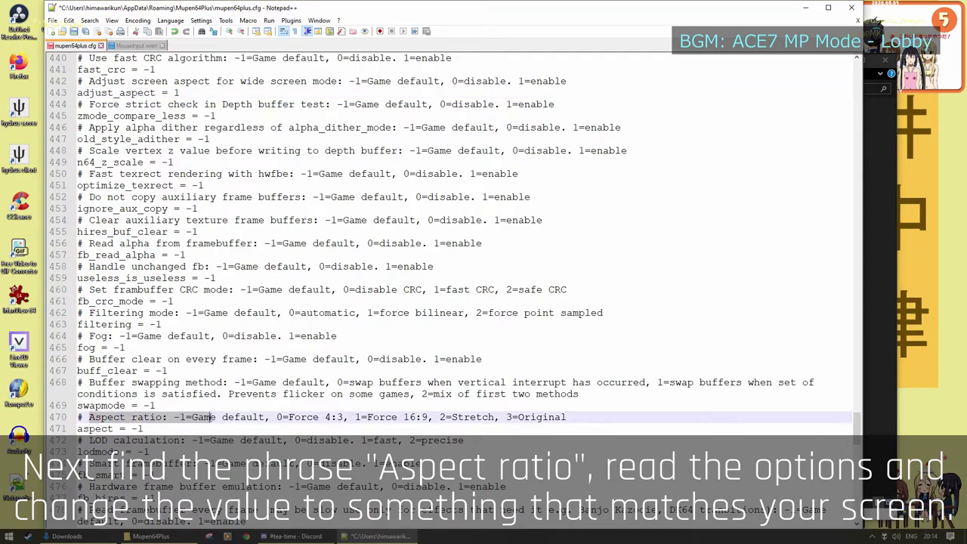
drag(314, 420, 295, 428)
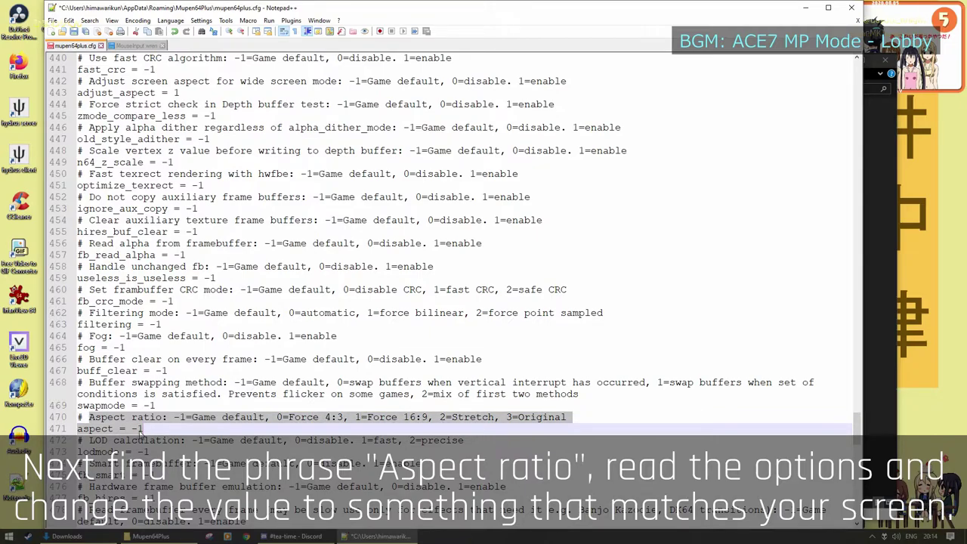
click(136, 428)
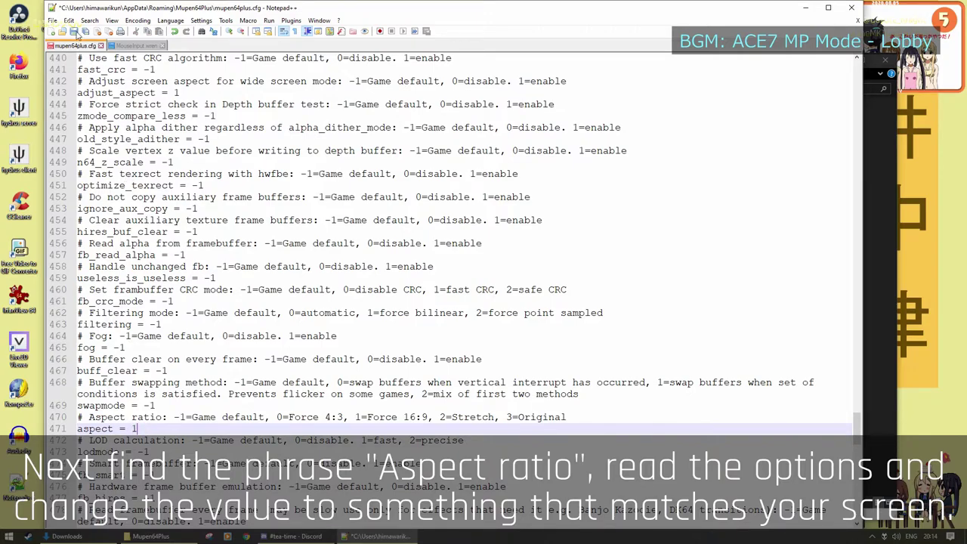
click(847, 10)
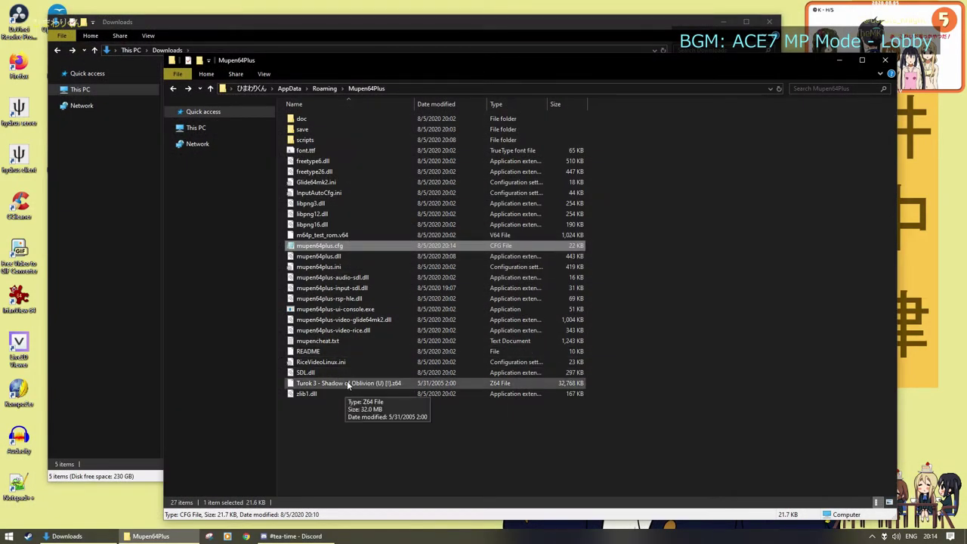
Open MouseInput.wren from the Turok 3 scripts folder in Notepad++, set FOV to 70, save and close it
double_click(318, 139)
double_click(318, 129)
right_click(319, 120)
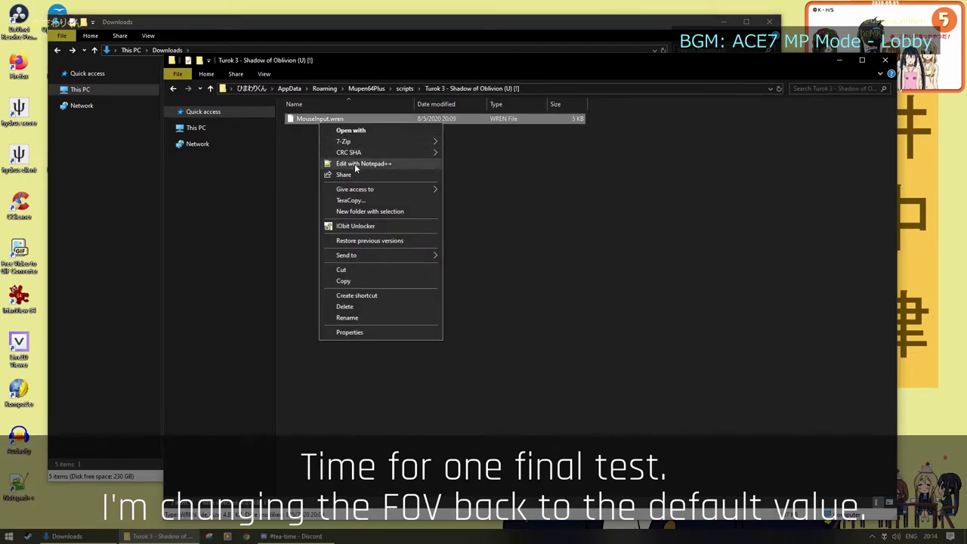
click(355, 164)
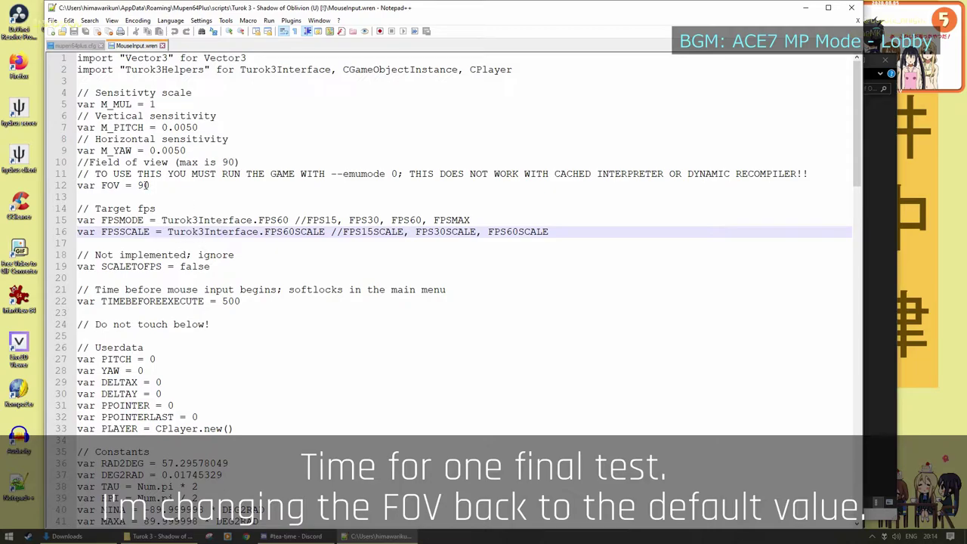
click(140, 186)
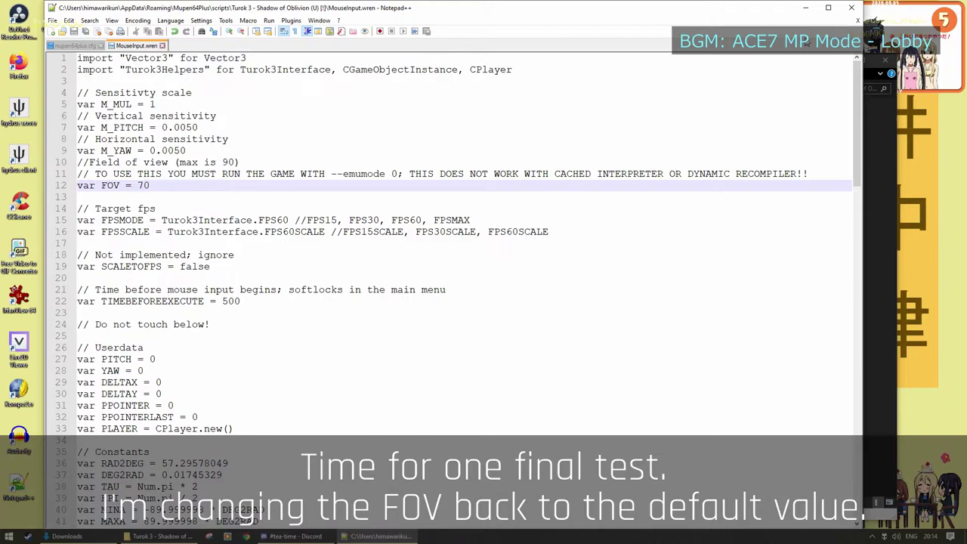
click(851, 10)
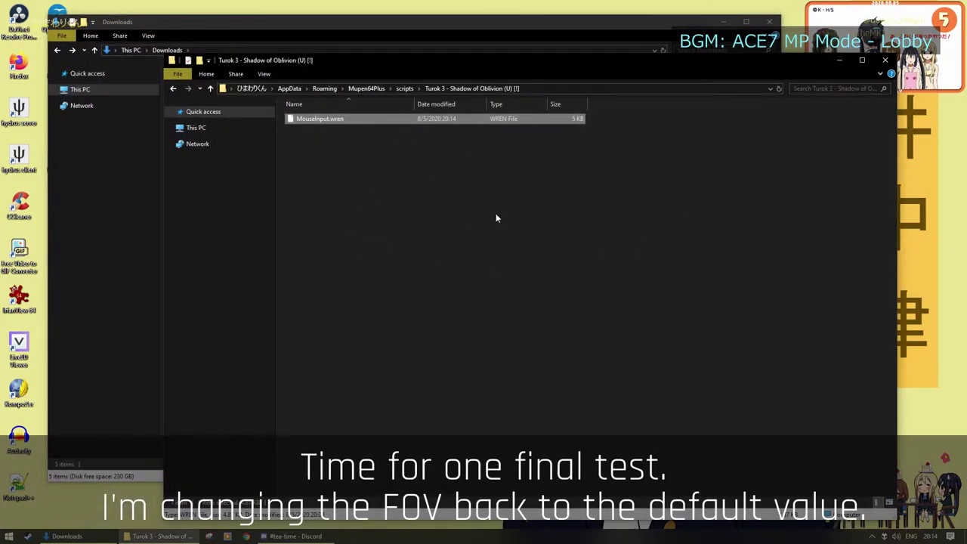
Return to the Mupen64Plus folder and launch the Turok 3 ROM with mupen64plus-ui-console.exe
key(alt+Up)
key(alt+Up)
drag(326, 384, 367, 309)
drag(334, 384, 368, 311)
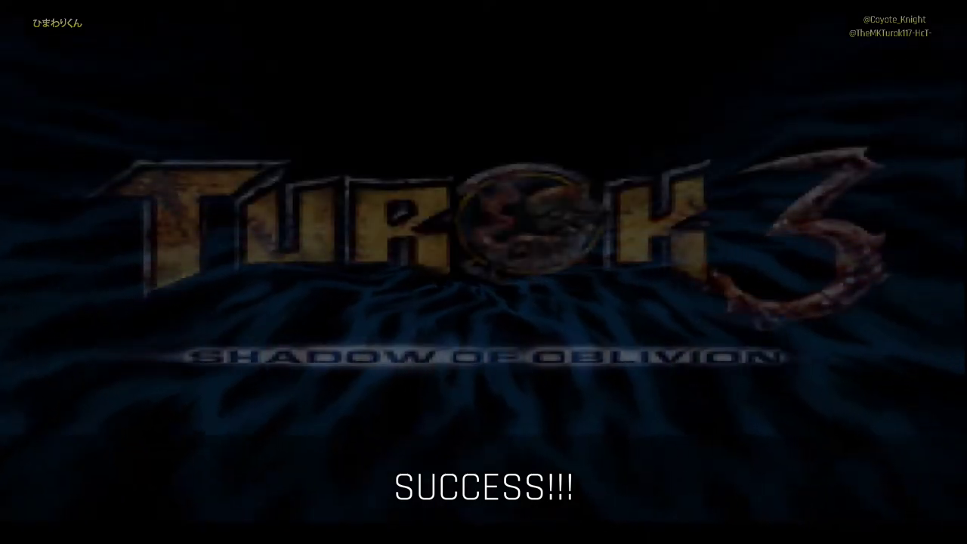
Set Resolution to High in the game's Display Options and return to the main menu
key(Up)
key(Up)
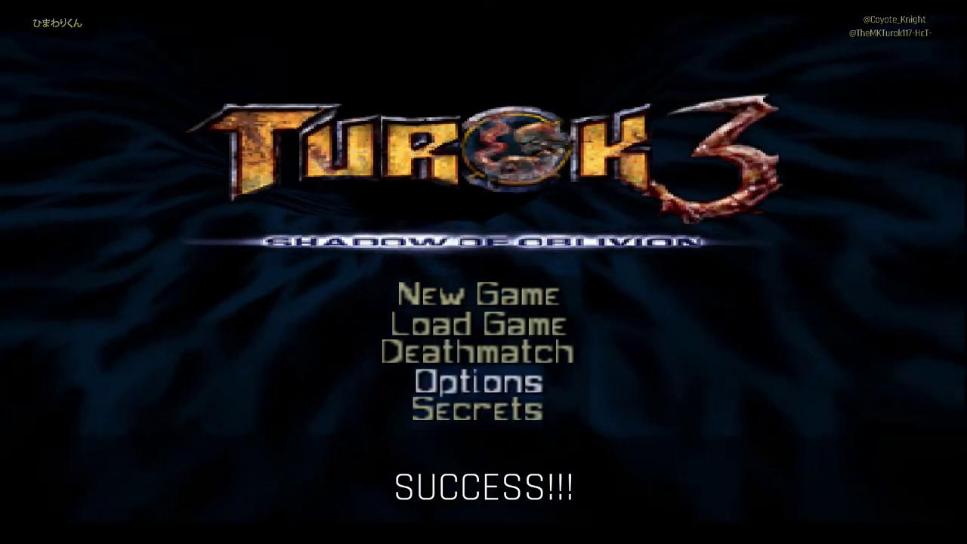
key(Up)
key(Down)
key(Return)
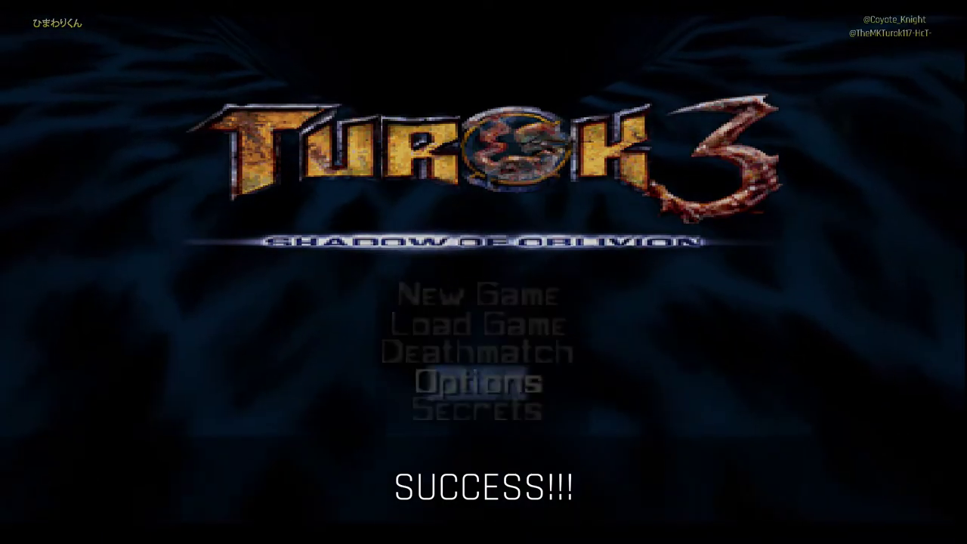
key(Down)
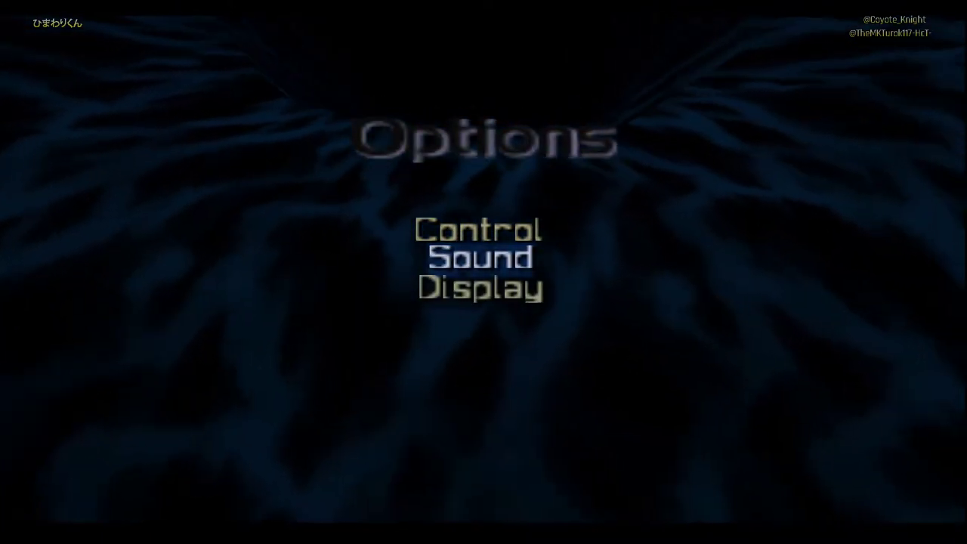
key(Return)
key(Right)
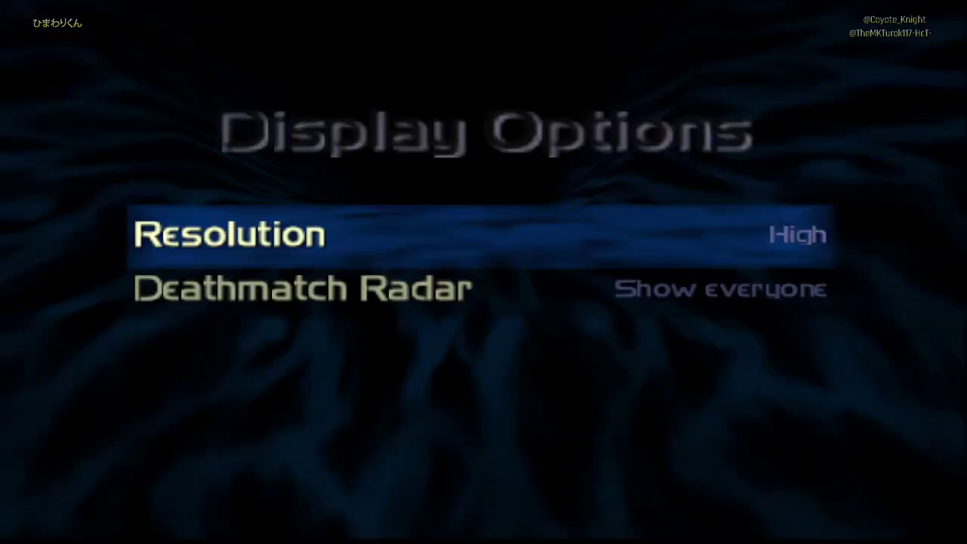
key(Escape)
key(Escape)
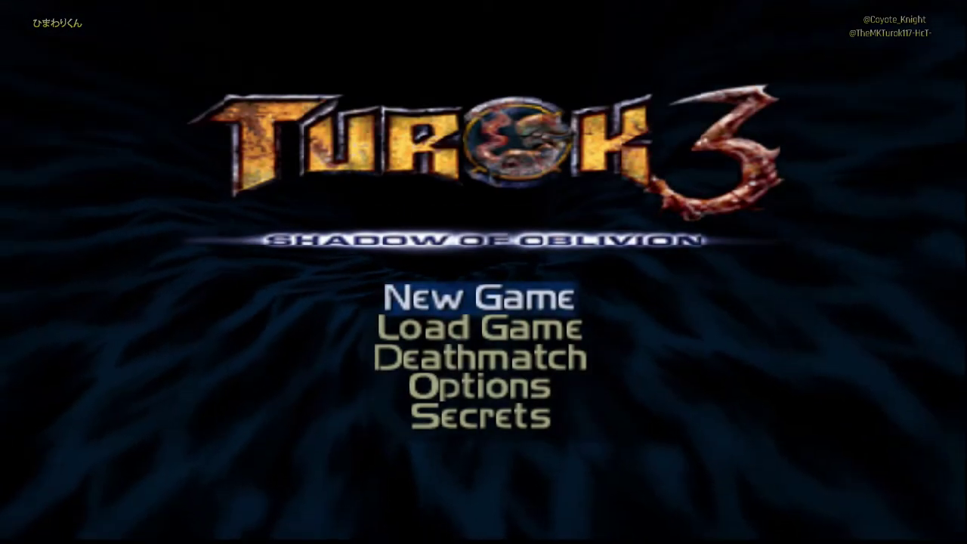
Start a new game, skip the intro cutscene and play as Joseph
key(Return)
key(Return)
key(Return)
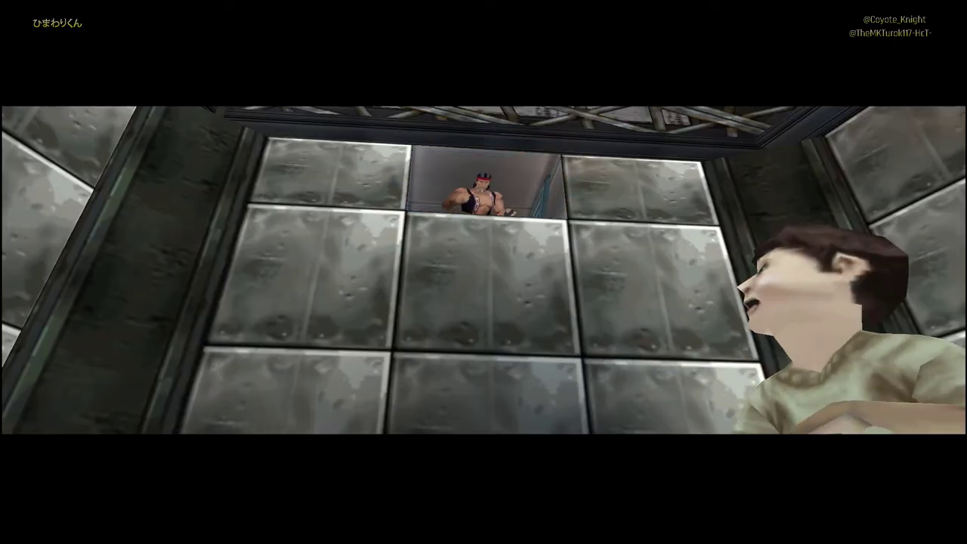
key(Right)
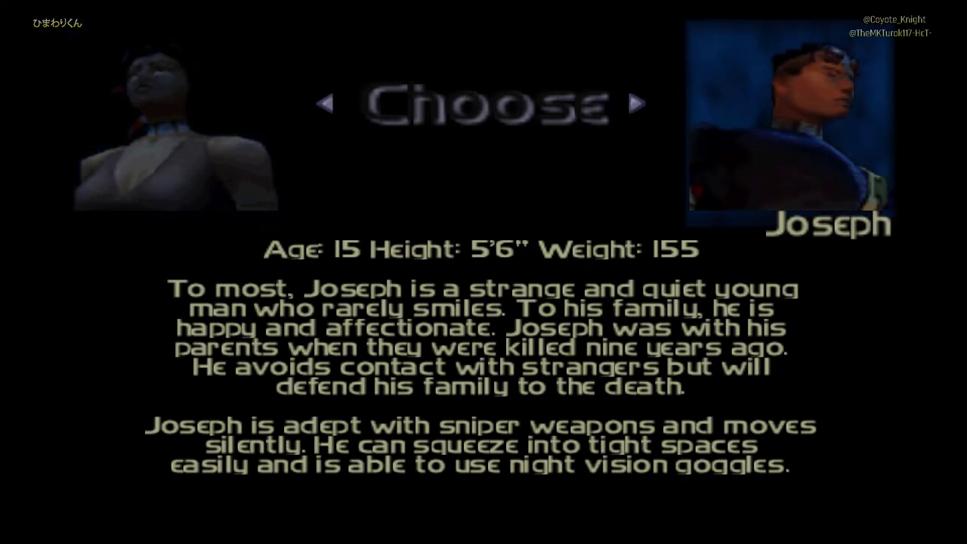
key(Left)
key(Return)
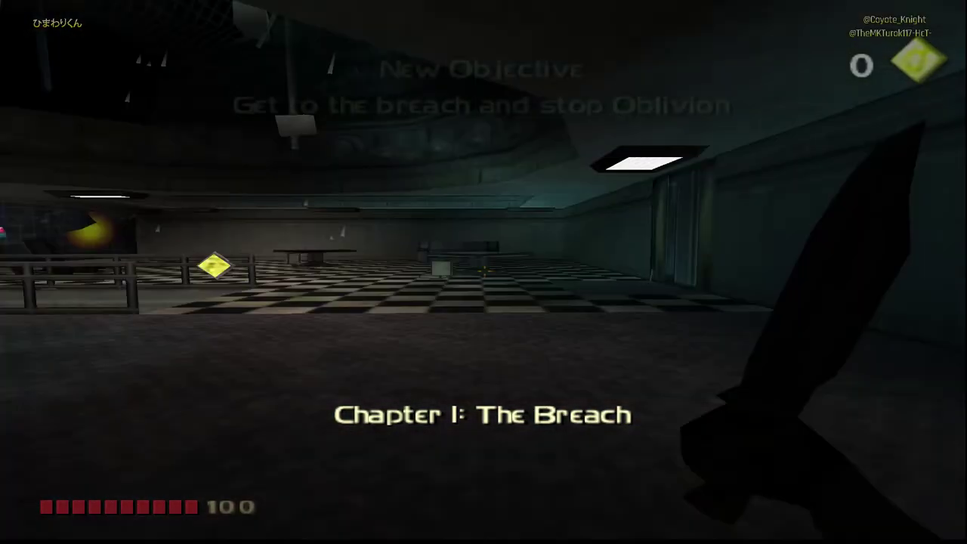
Test the widescreen picture and controls by walking through the lobby, collecting life forces on the ramp and switching to the bow
key(w)
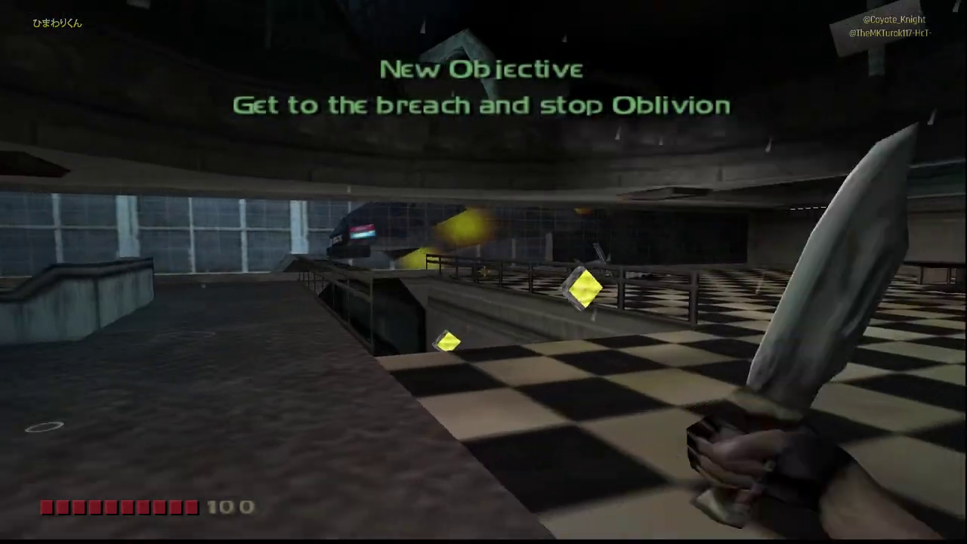
key(w)
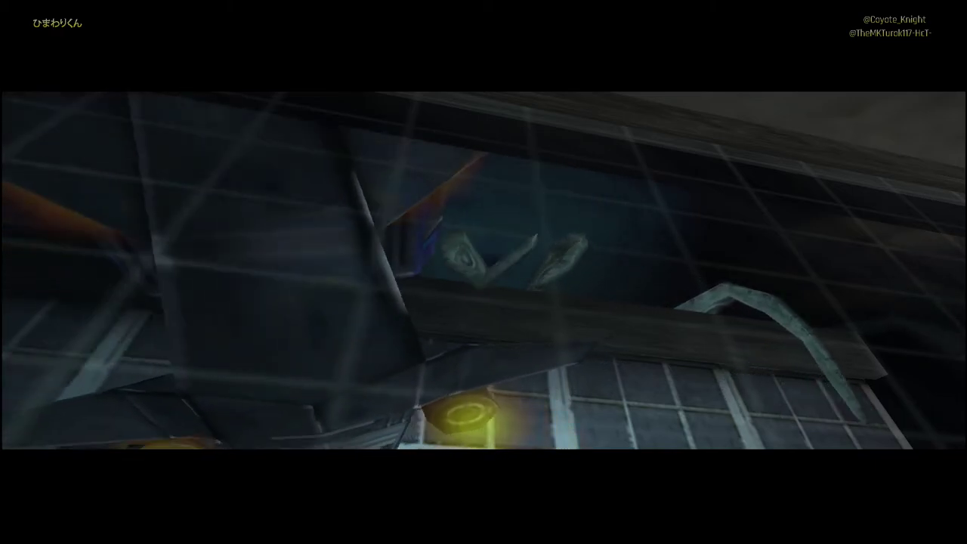
key(w)
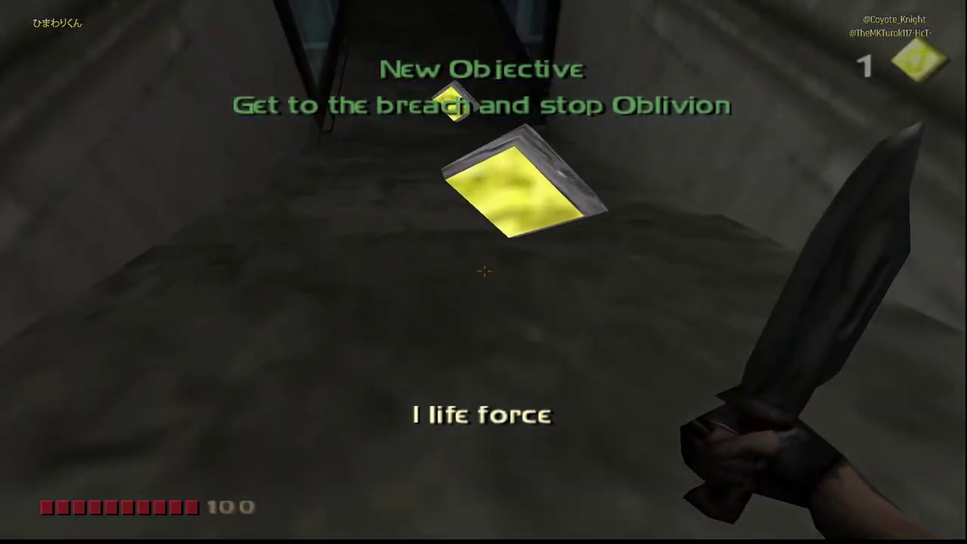
key(w)
key(2)
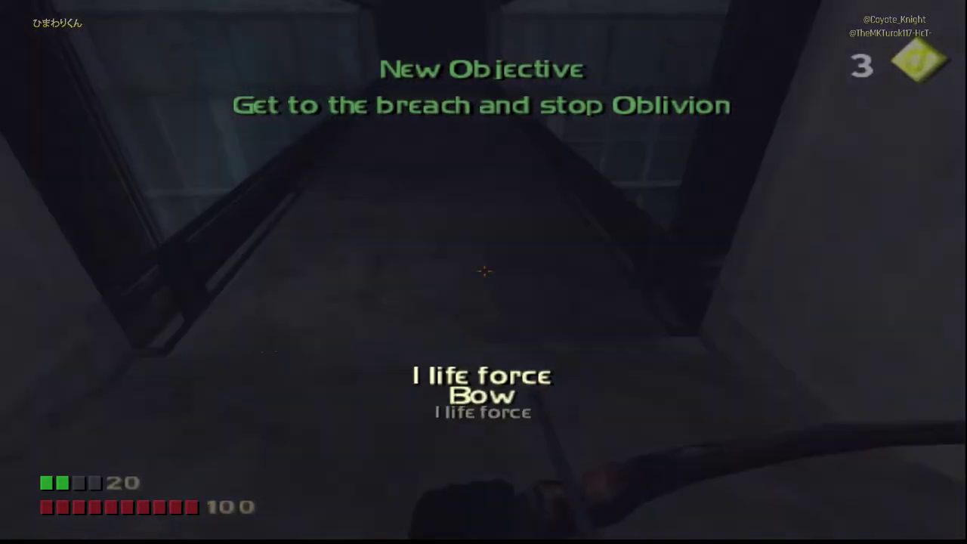
Walk back across the lobby, through the open double doors and down the corridor to the caged lift
key(w)
key(w)
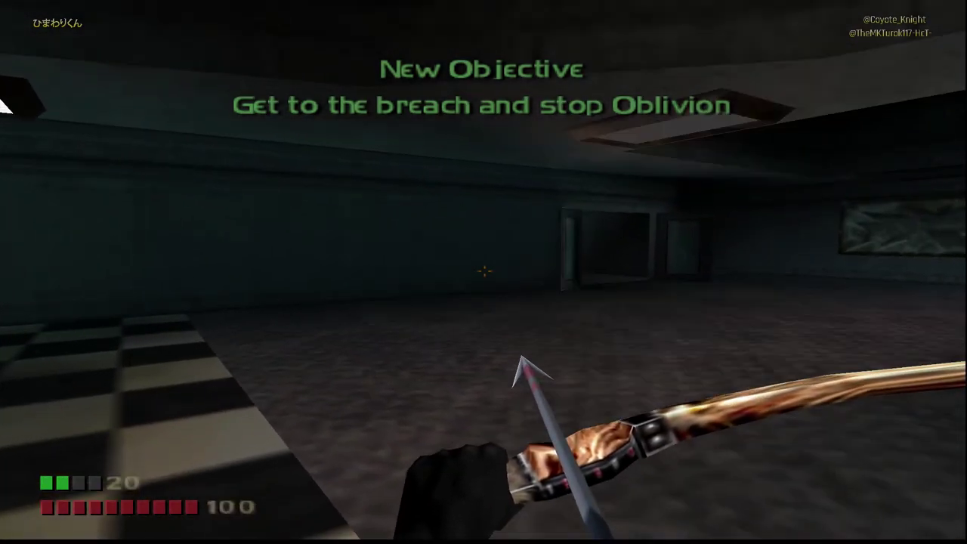
key(w)
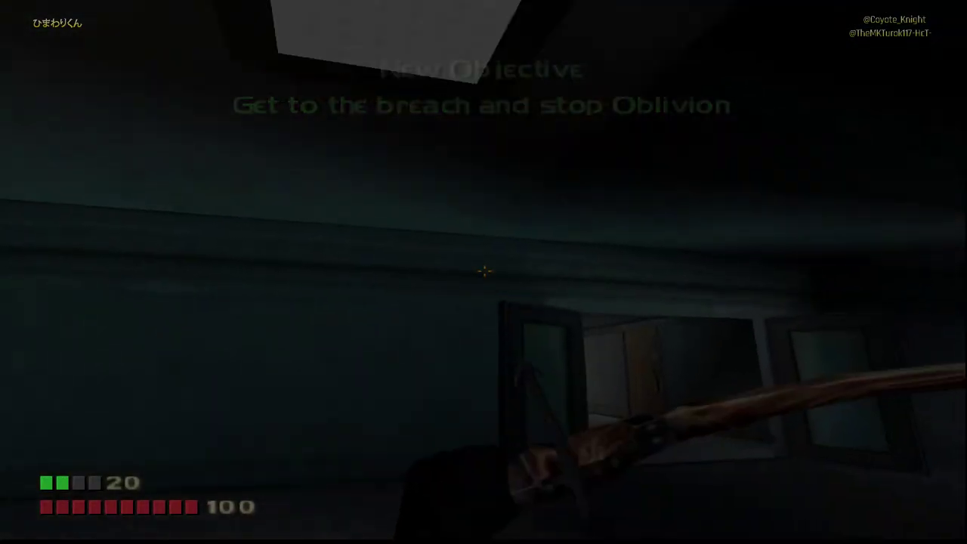
key(w)
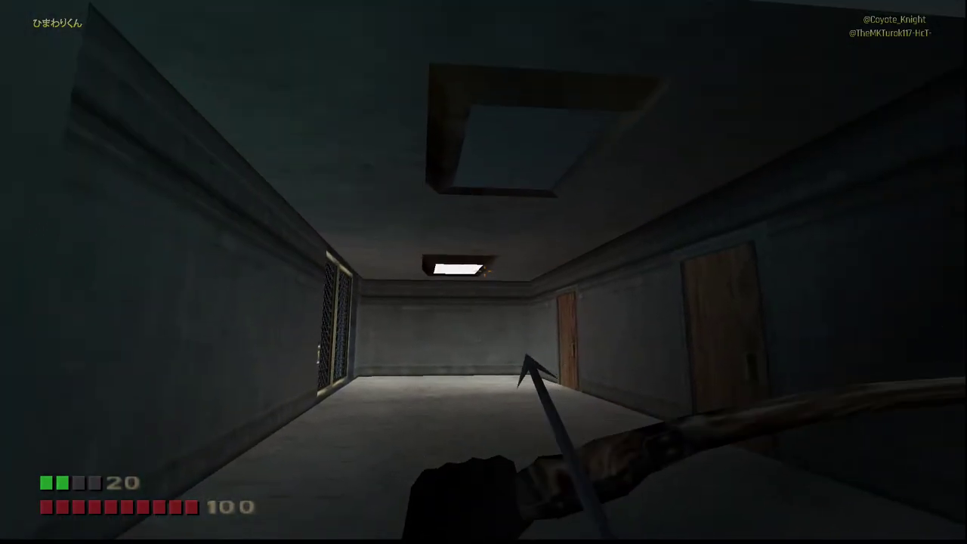
key(w)
key(Left)
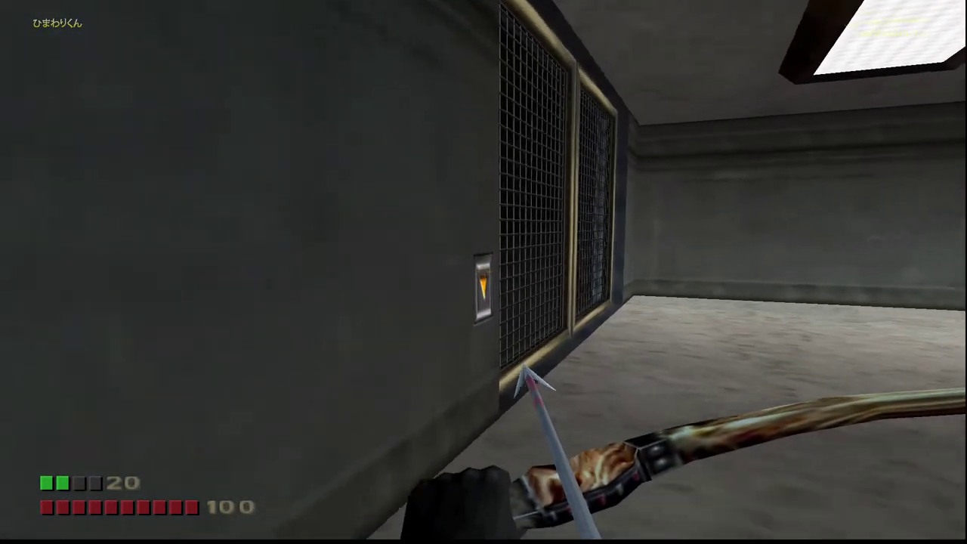
Enter the caged lift through its open mesh doors and collect the two life forces inside
key(w)
key(Right)
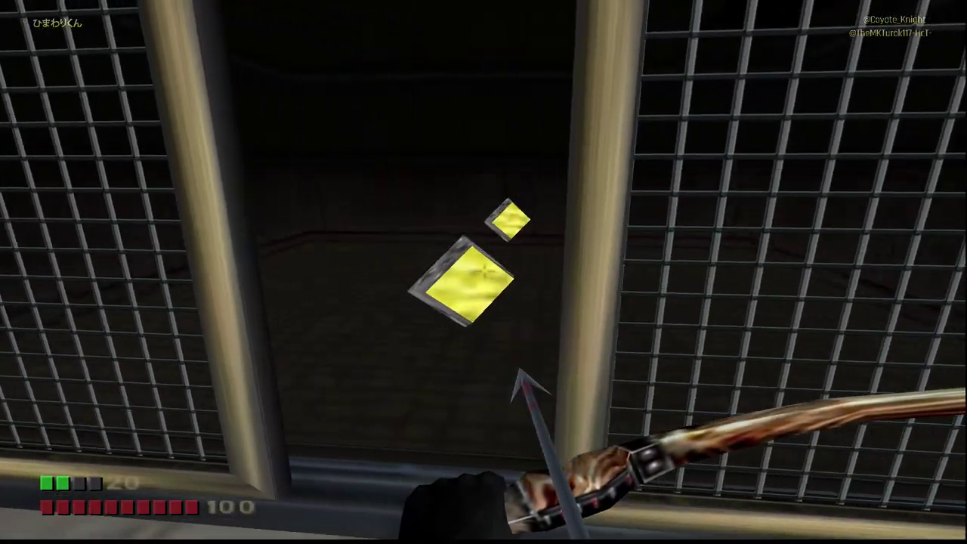
key(w)
key(w)
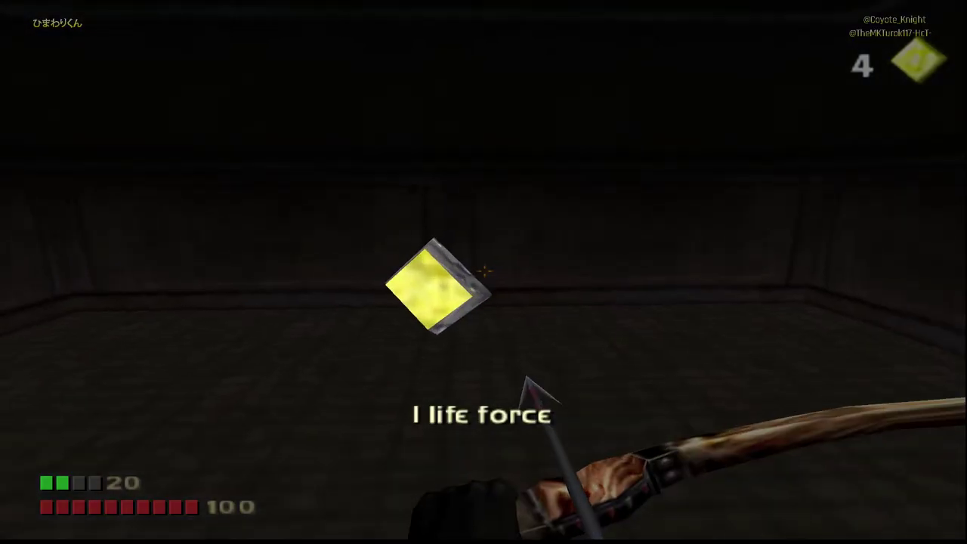
key(w)
Activate the lift from its inside floor-button panel and back away to face the closing mesh doors
key(Left)
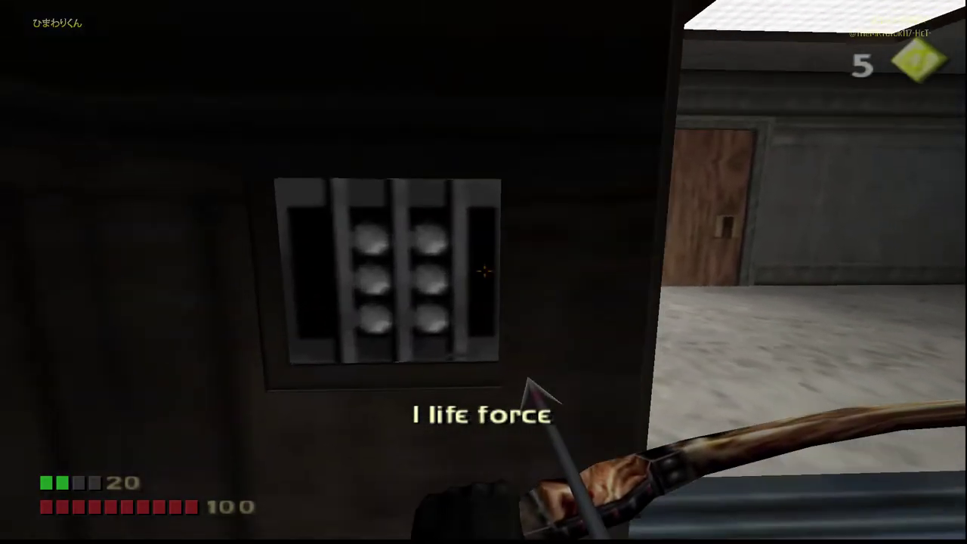
key(Right)
key(s)
key(Left)
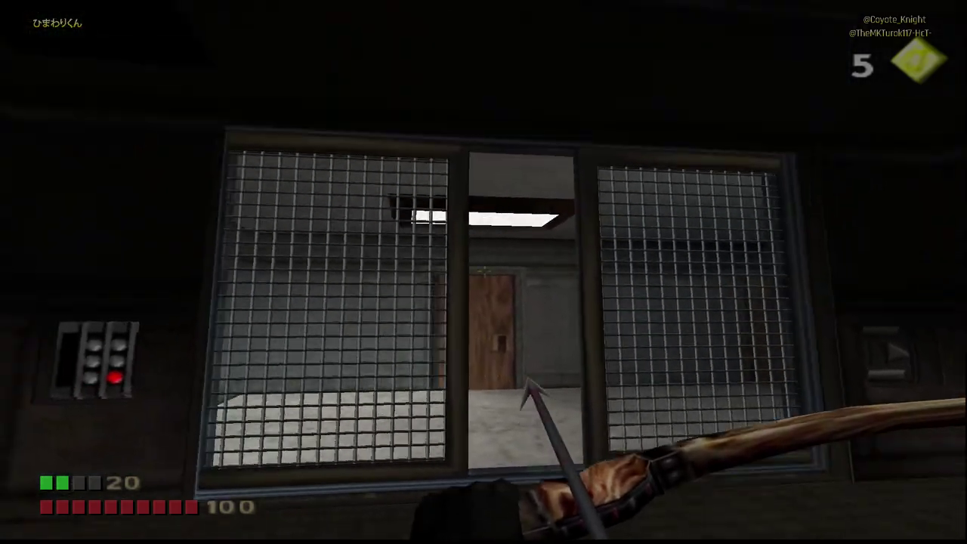
key(Down)
key(Up)
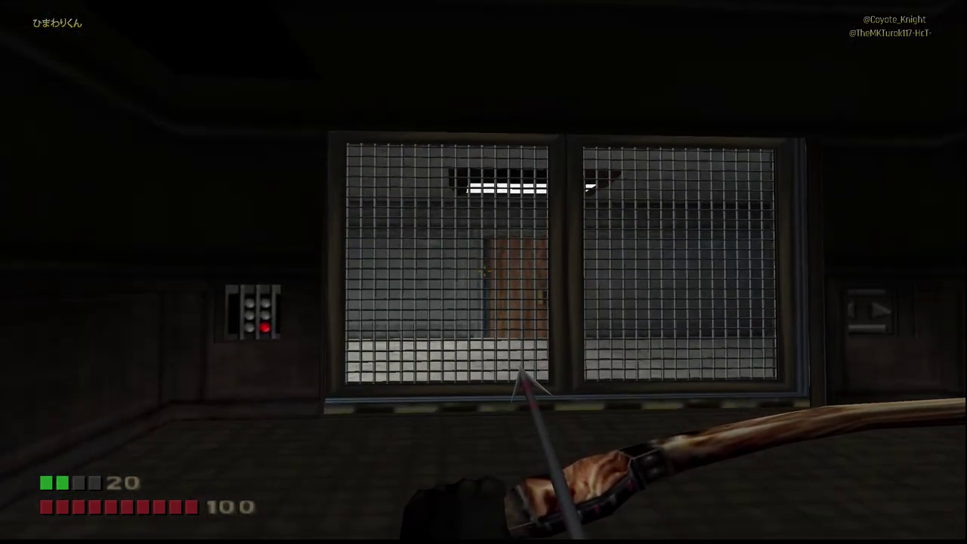
key(1)
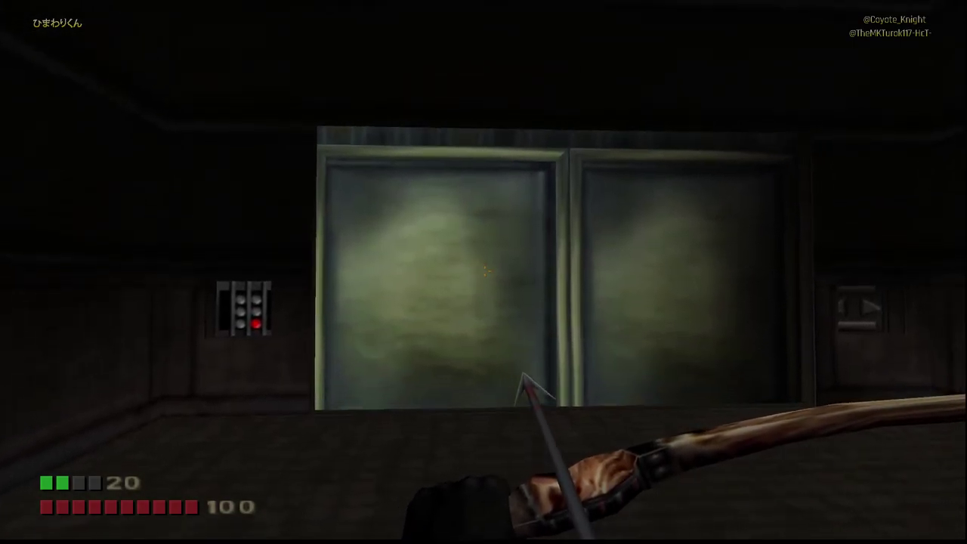
Examine the lift's walls, ceiling, button panel and passing shaft in widescreen during the ride
key(d)
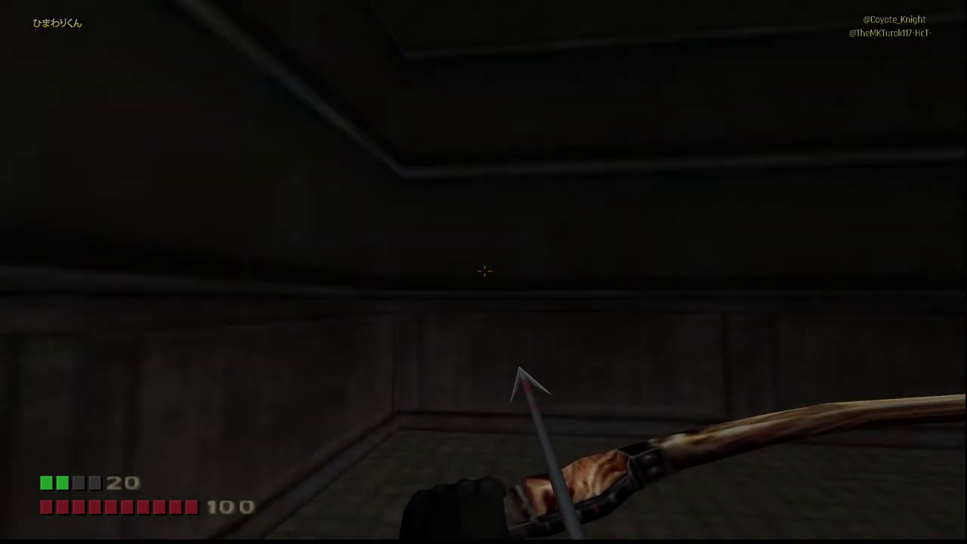
key(a)
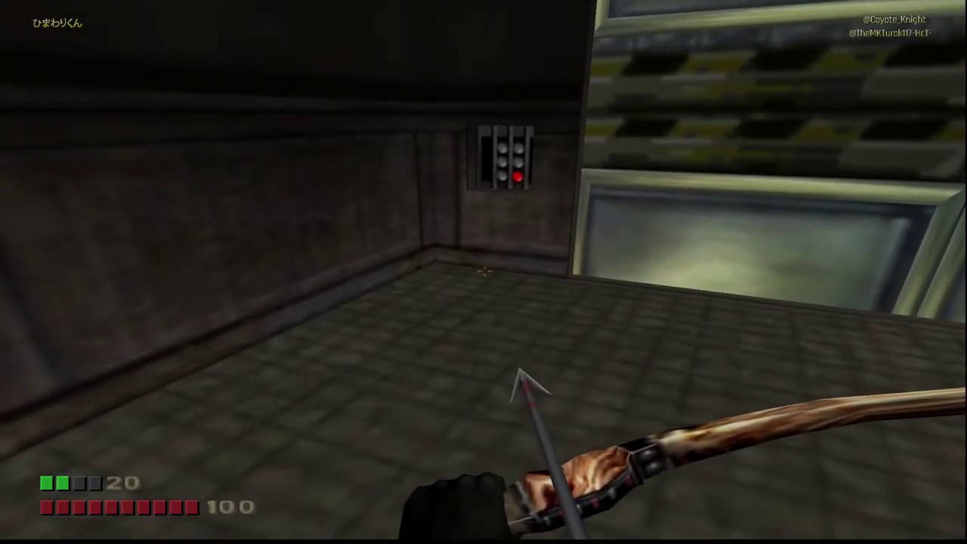
key(Right)
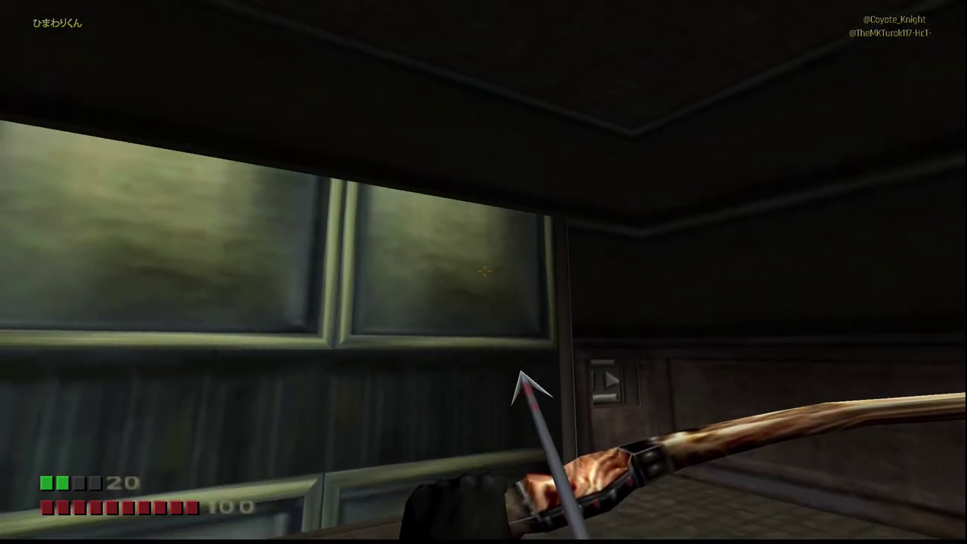
key(Right)
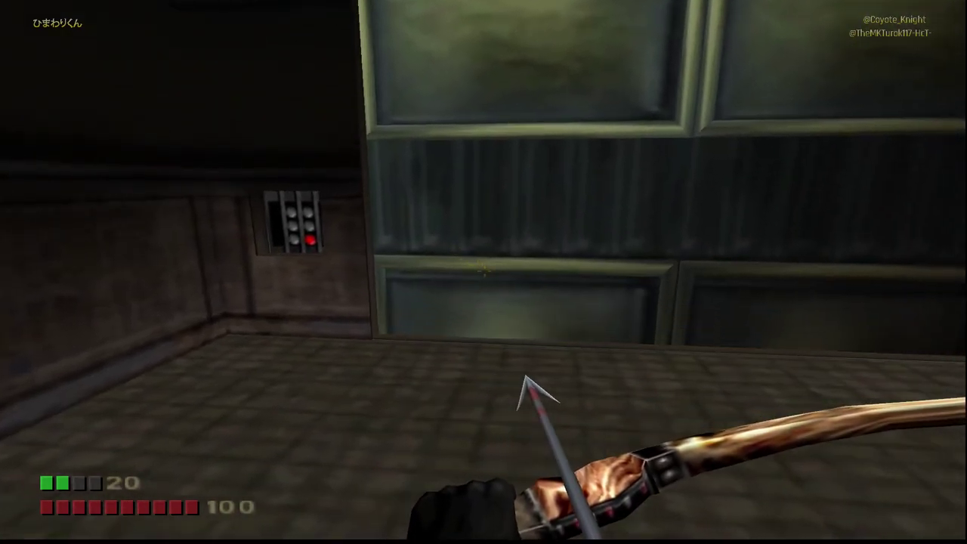
key(Left)
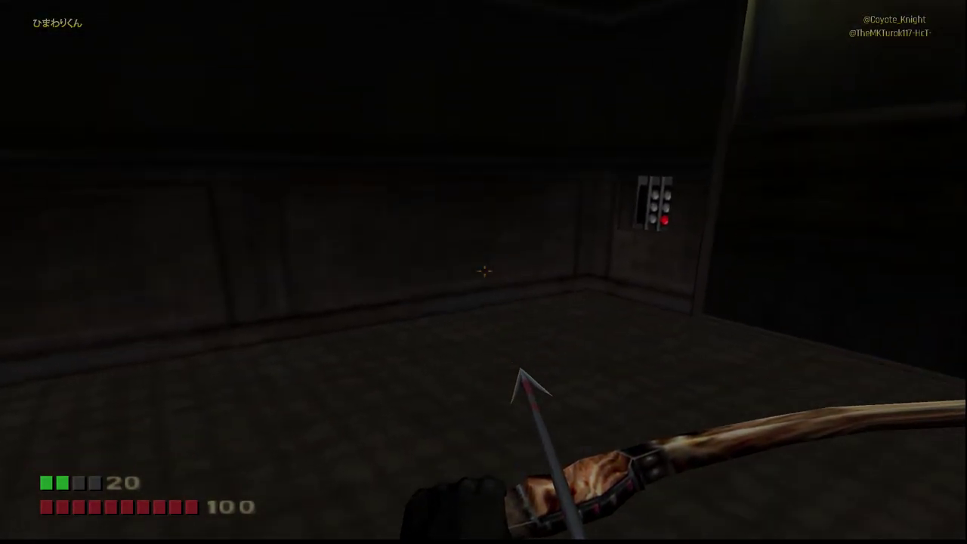
key(Right)
key(Left)
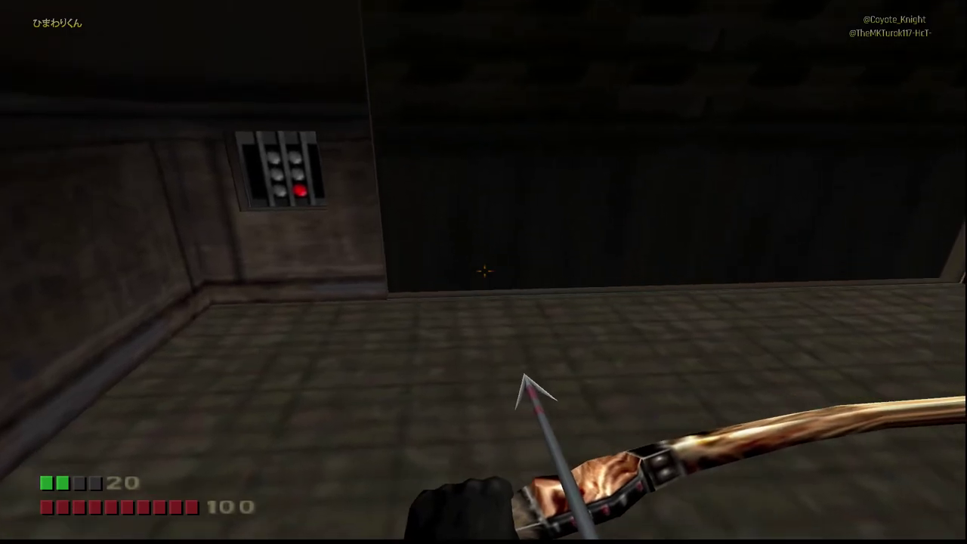
key(Right)
key(Left)
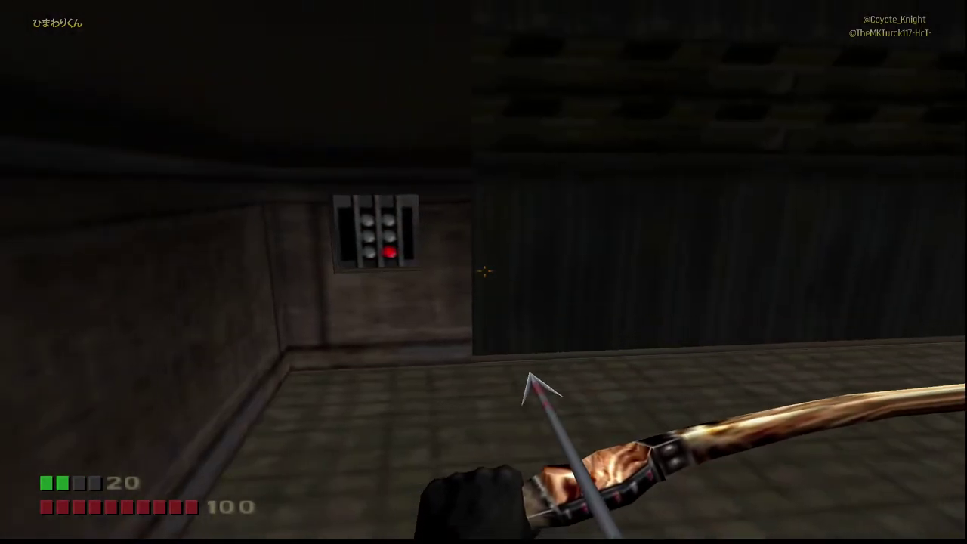
key(Down)
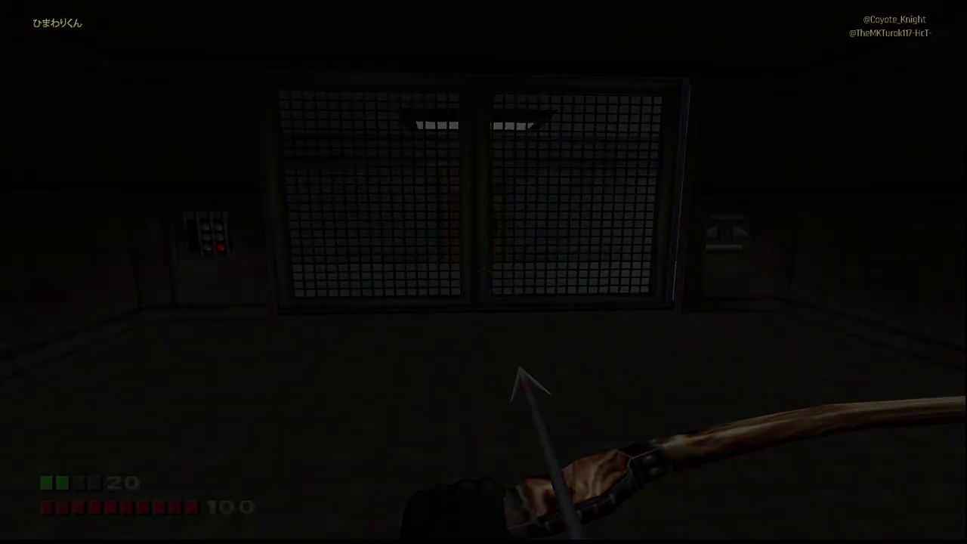
Leave the lift and walk down the corridor, past the wooden door and through the broken doorway into the pillared lobby
key(Up)
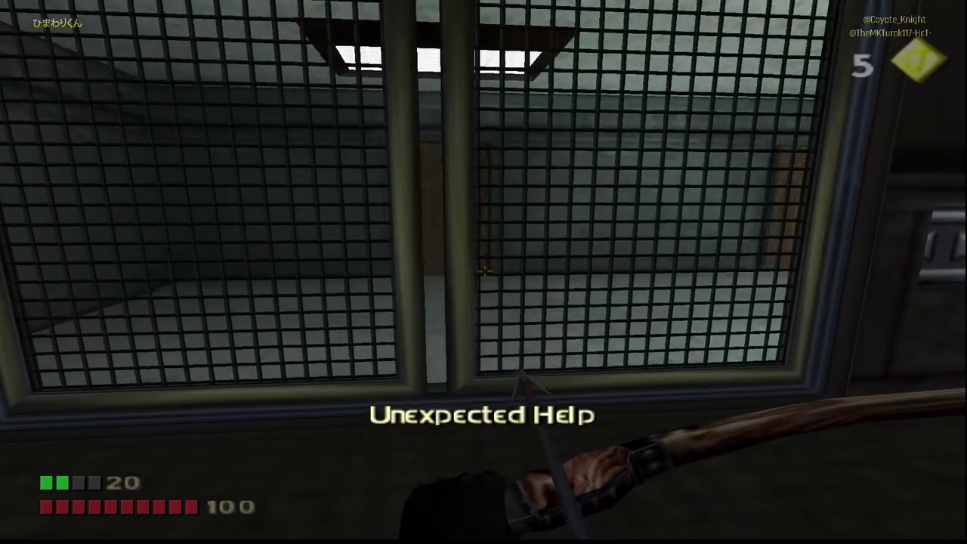
key(Right)
key(Left)
key(Up)
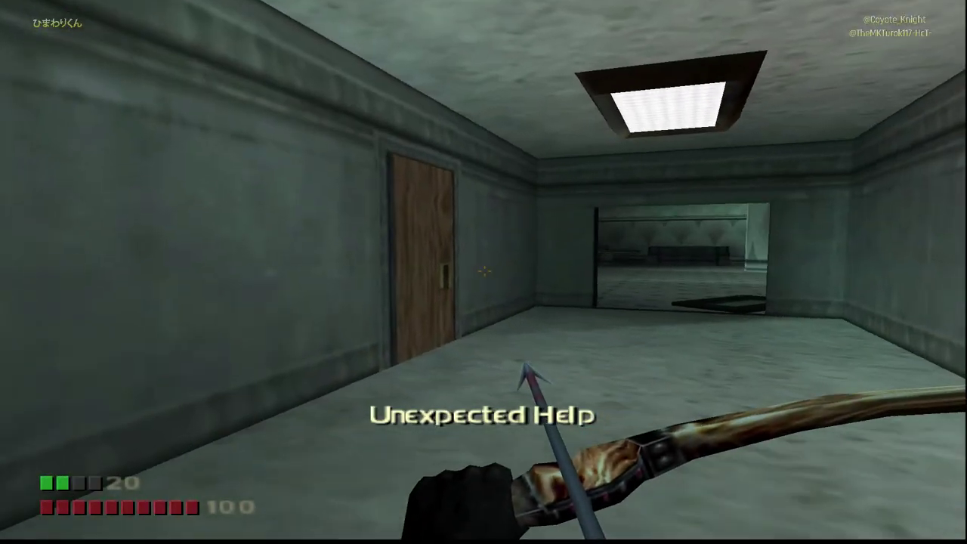
key(Up)
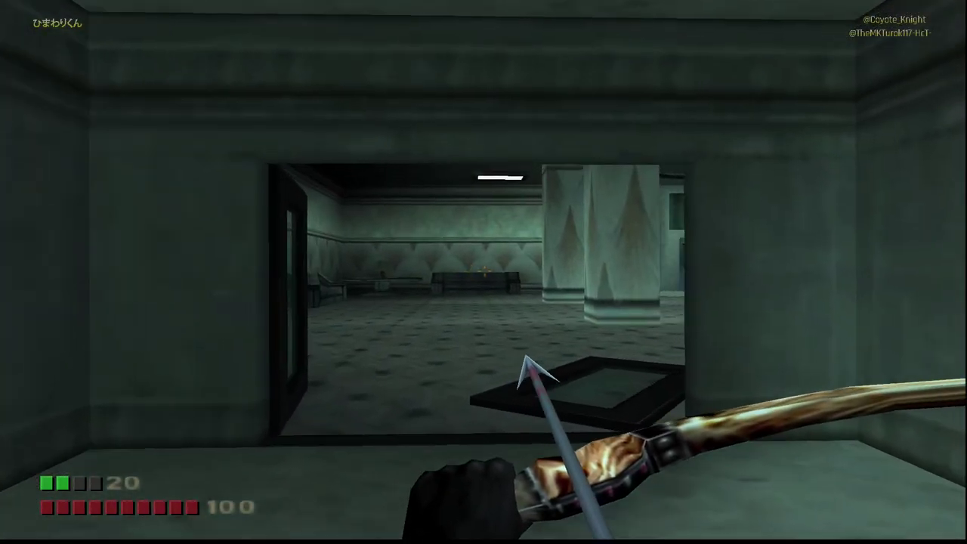
key(Left)
key(w)
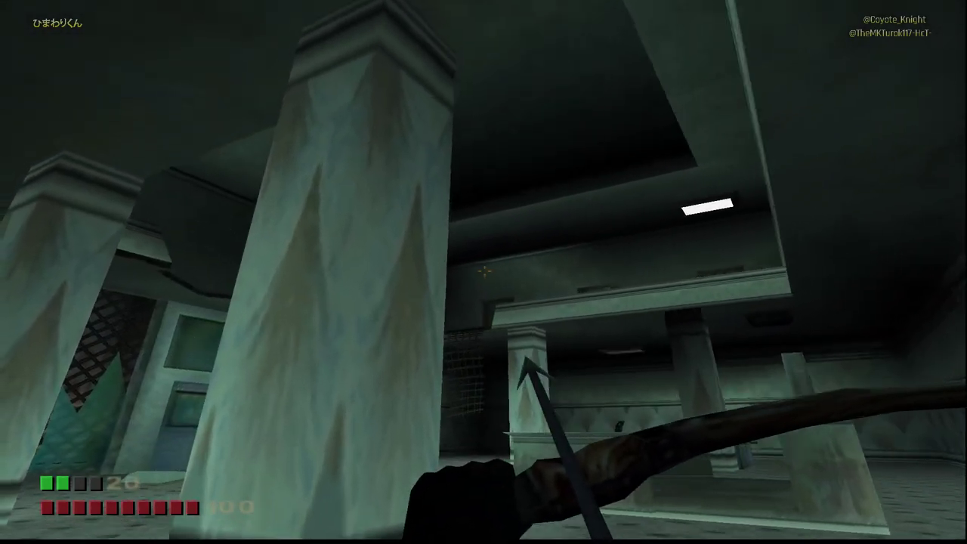
Cross the lobby past the pillars and collect the life force in front of the broken lattice window
key(a)
key(w)
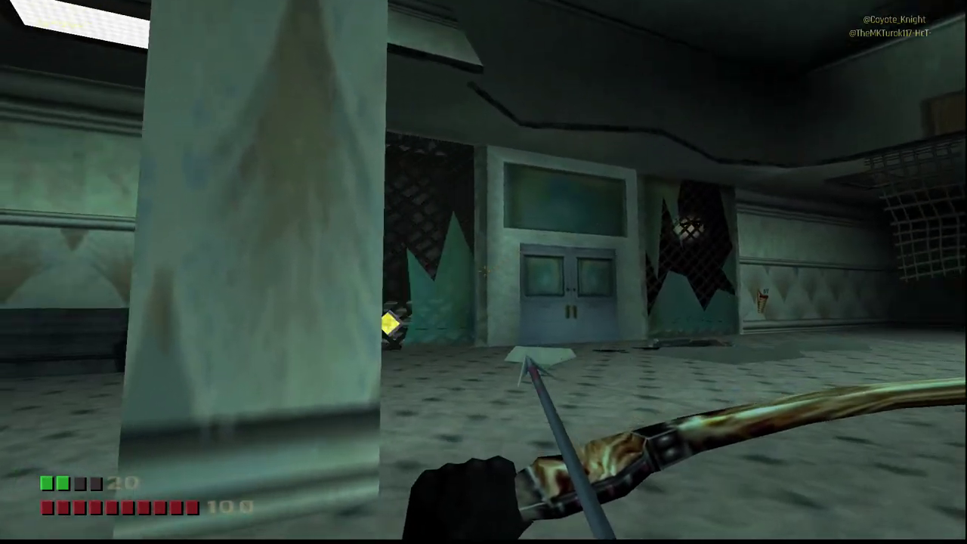
key(d)
key(Up)
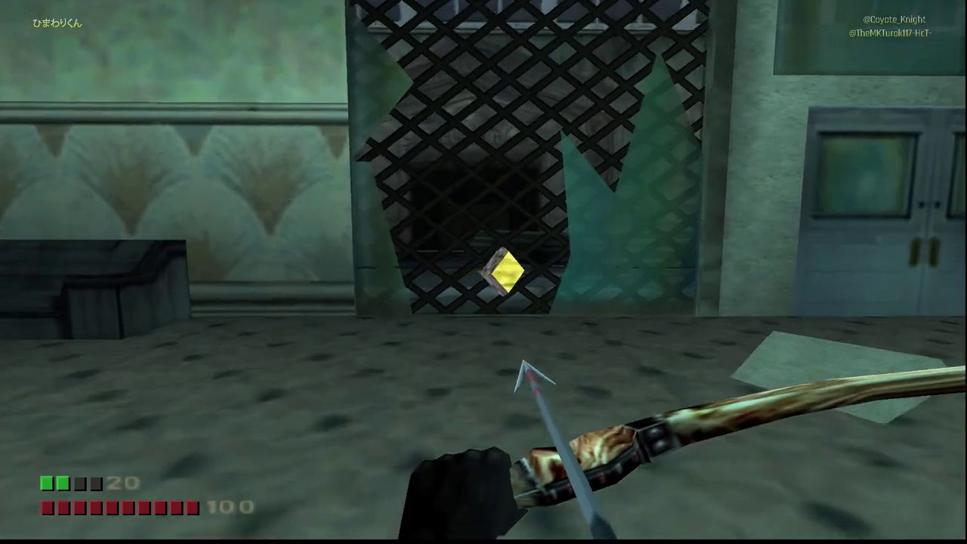
key(w)
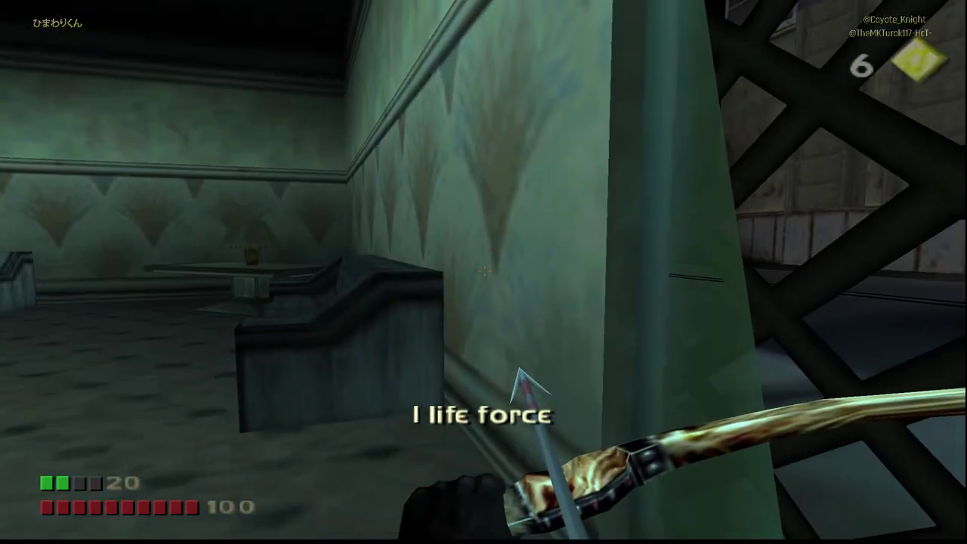
Look out through the lattice at the street and inspect the lobby's benches, hanging net and ceiling
key(Left)
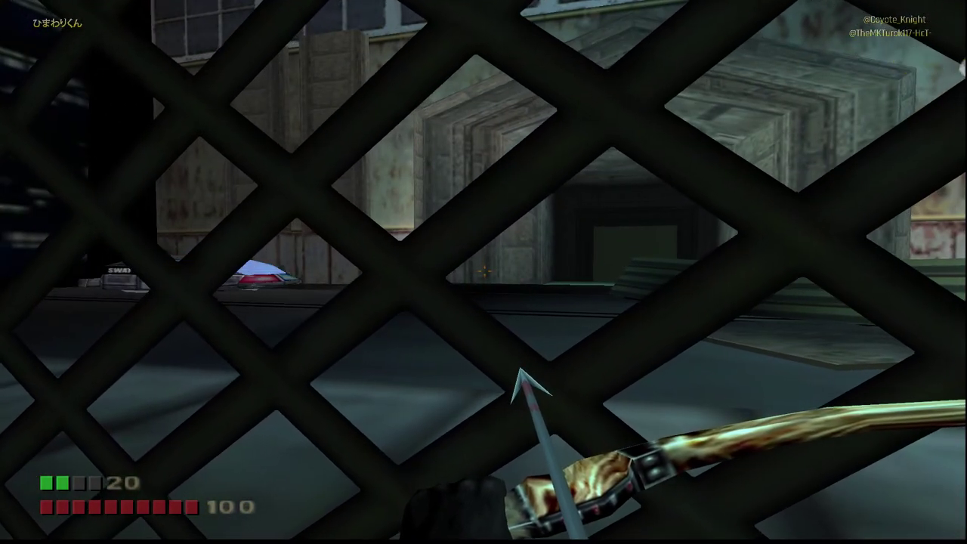
key(Left)
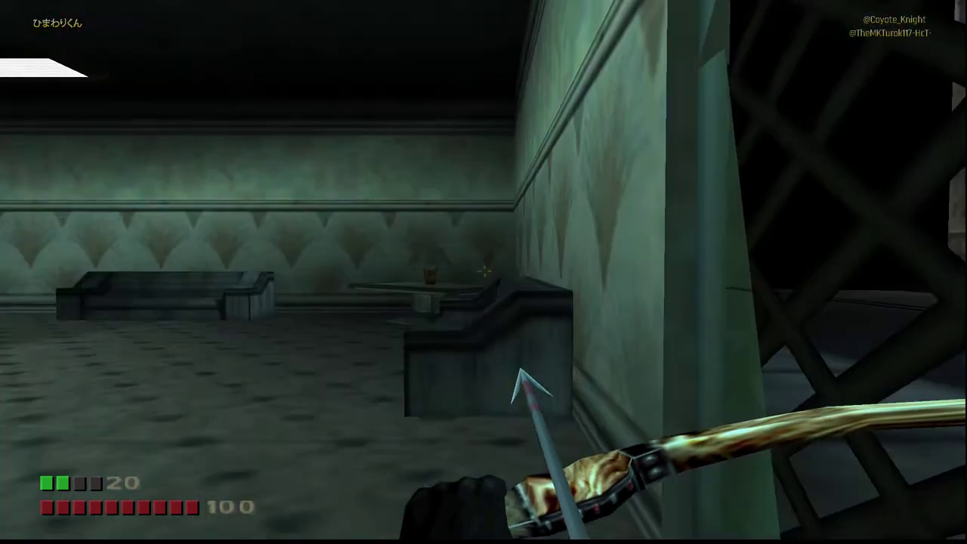
key(Left)
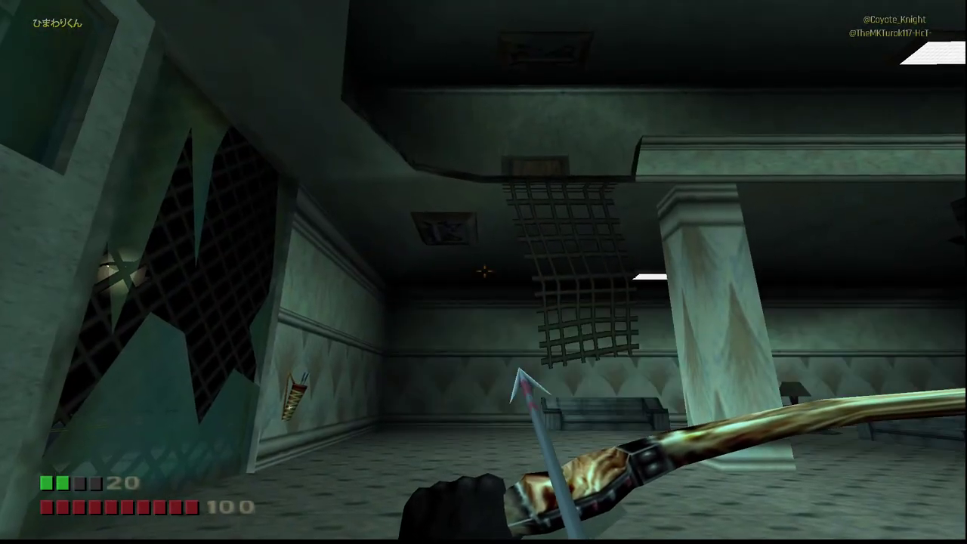
key(Left)
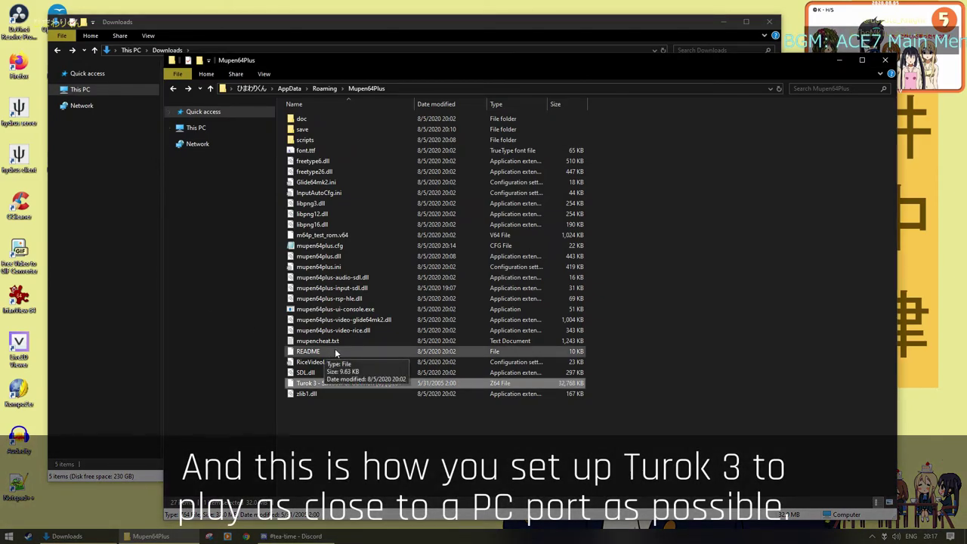
Switch to the Mupen64Plus folder in File Explorer and clear the selection of the Turok 3 ROM
click(377, 437)
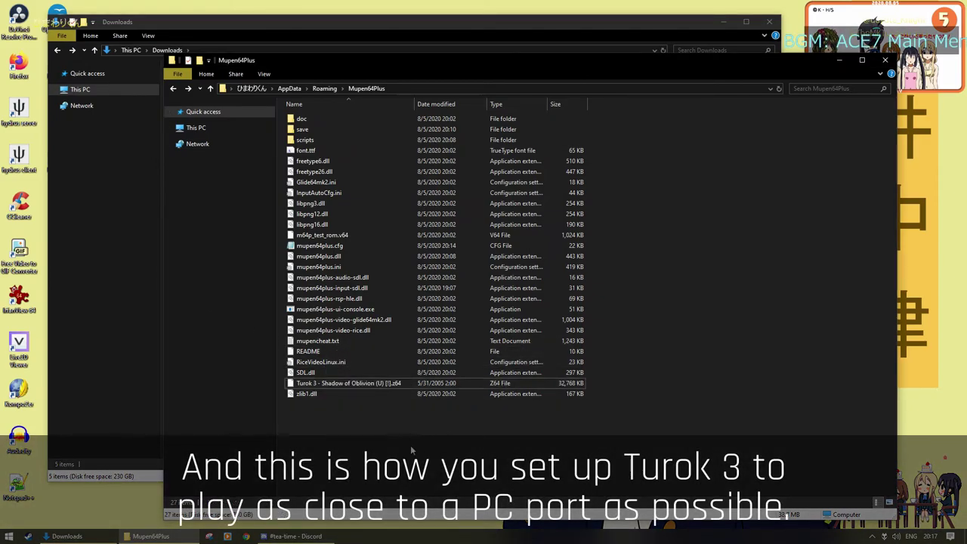